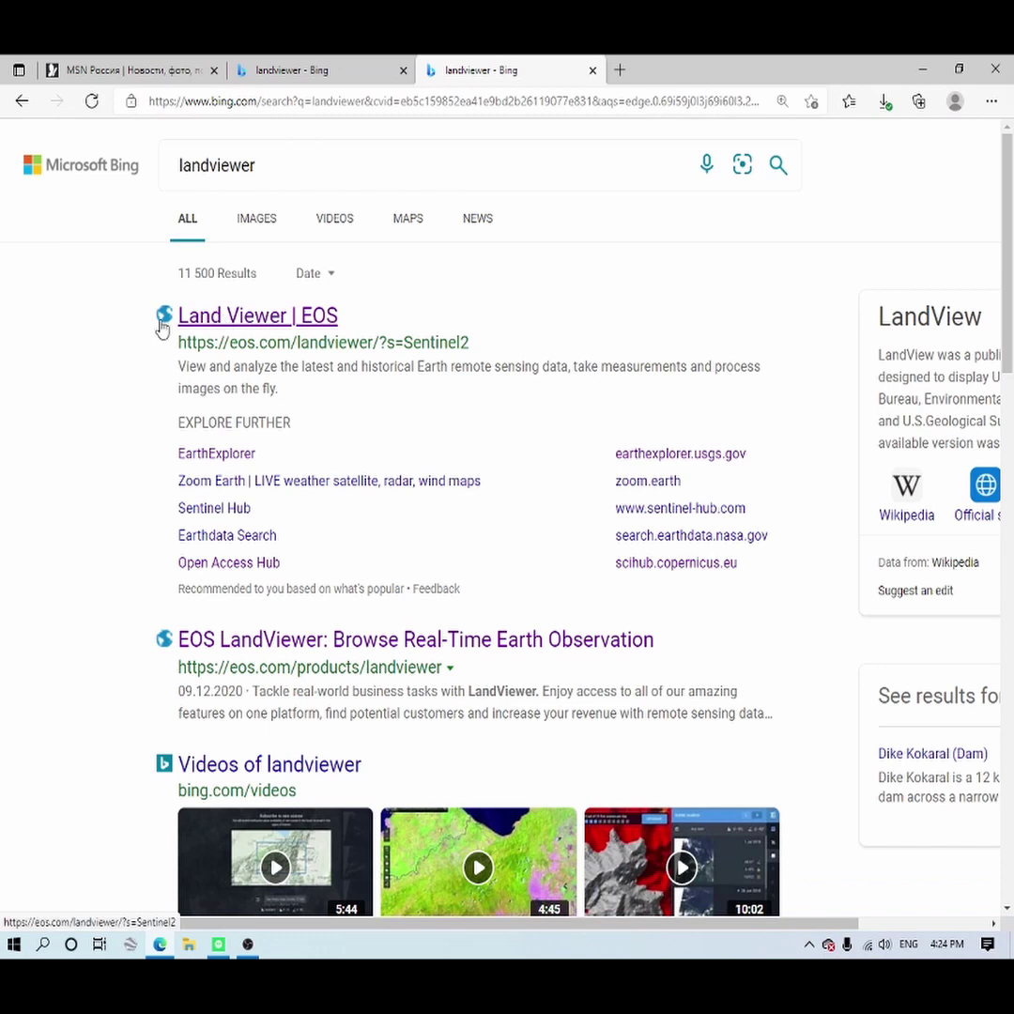
# Open the Land Viewer | EOS search result and bring up its account sign-in form
pyautogui.click(250, 327)
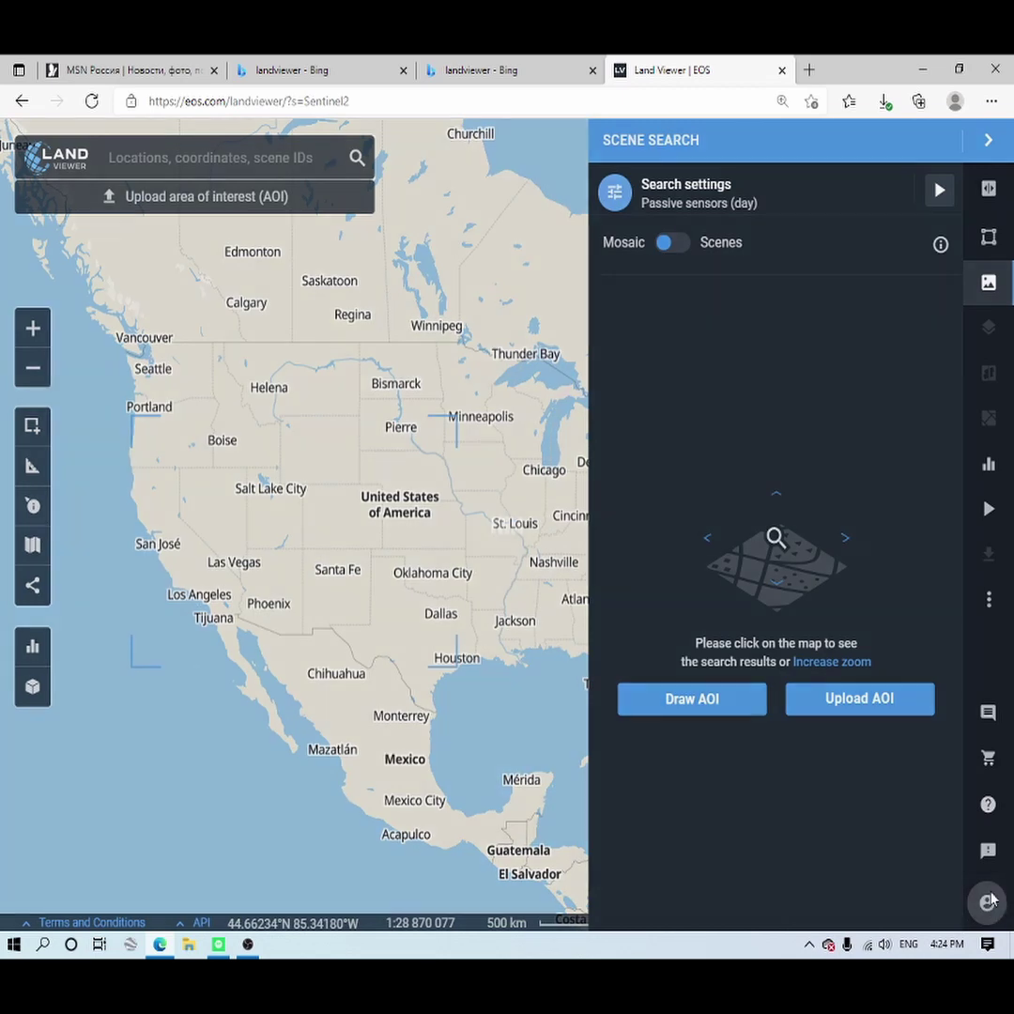
pyautogui.click(990, 901)
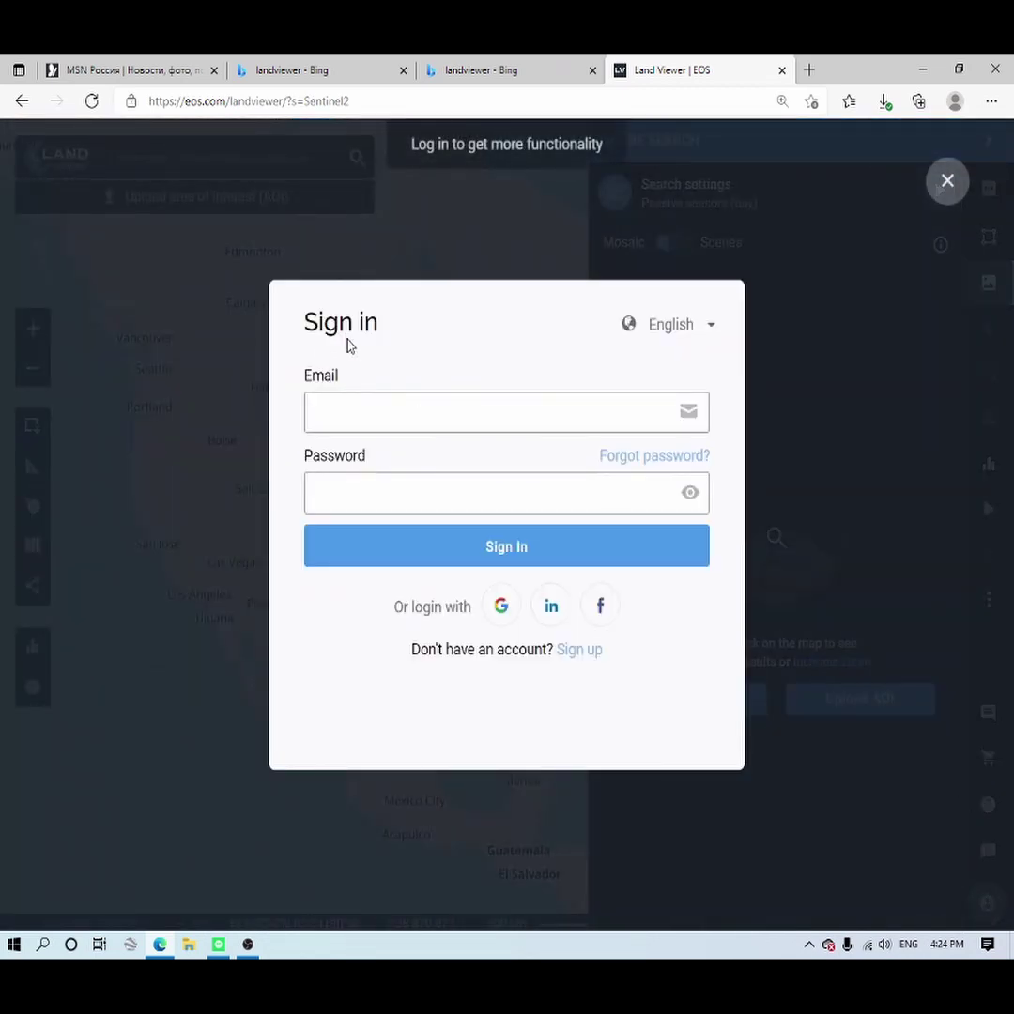
# Open the account sign-up form and review its name and email fields without filling them in
pyautogui.click(590, 654)
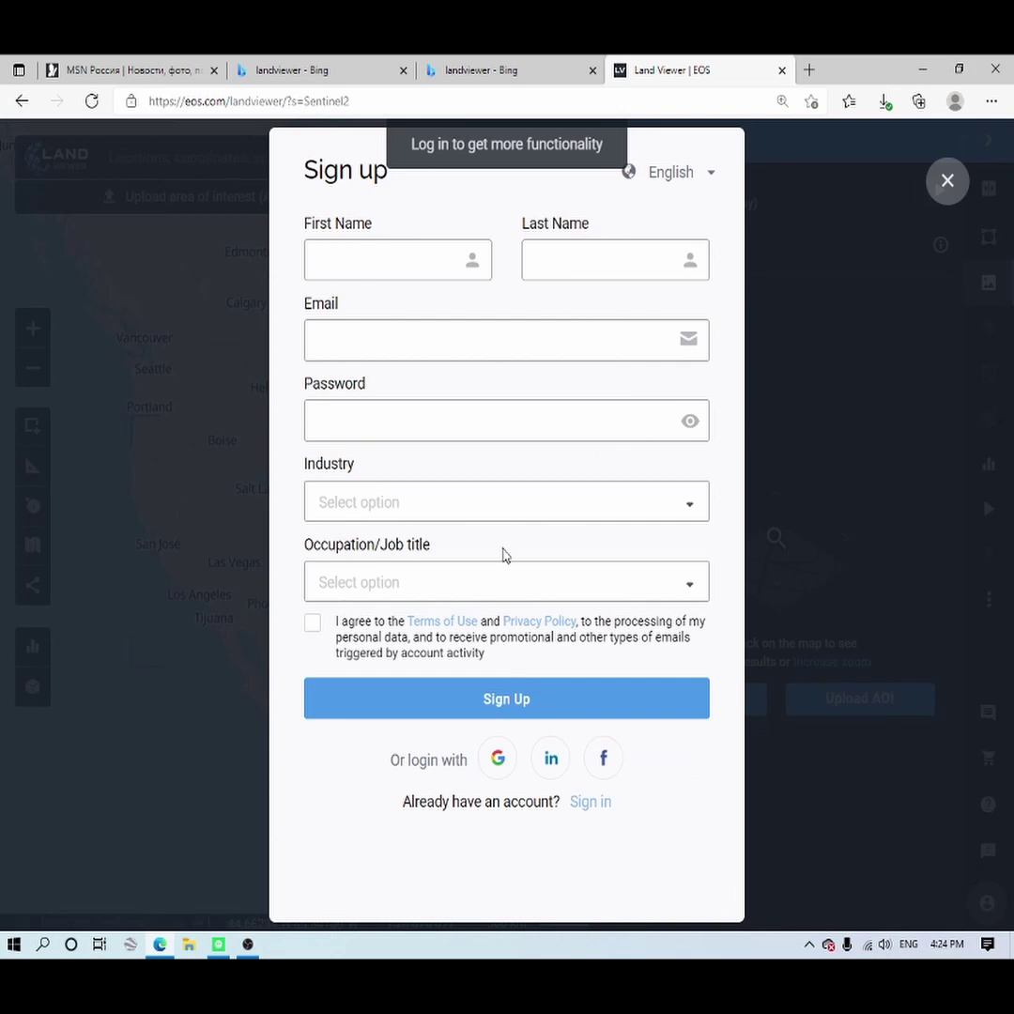
pyautogui.click(355, 259)
pyautogui.press('Tab')
pyautogui.press('Escape')
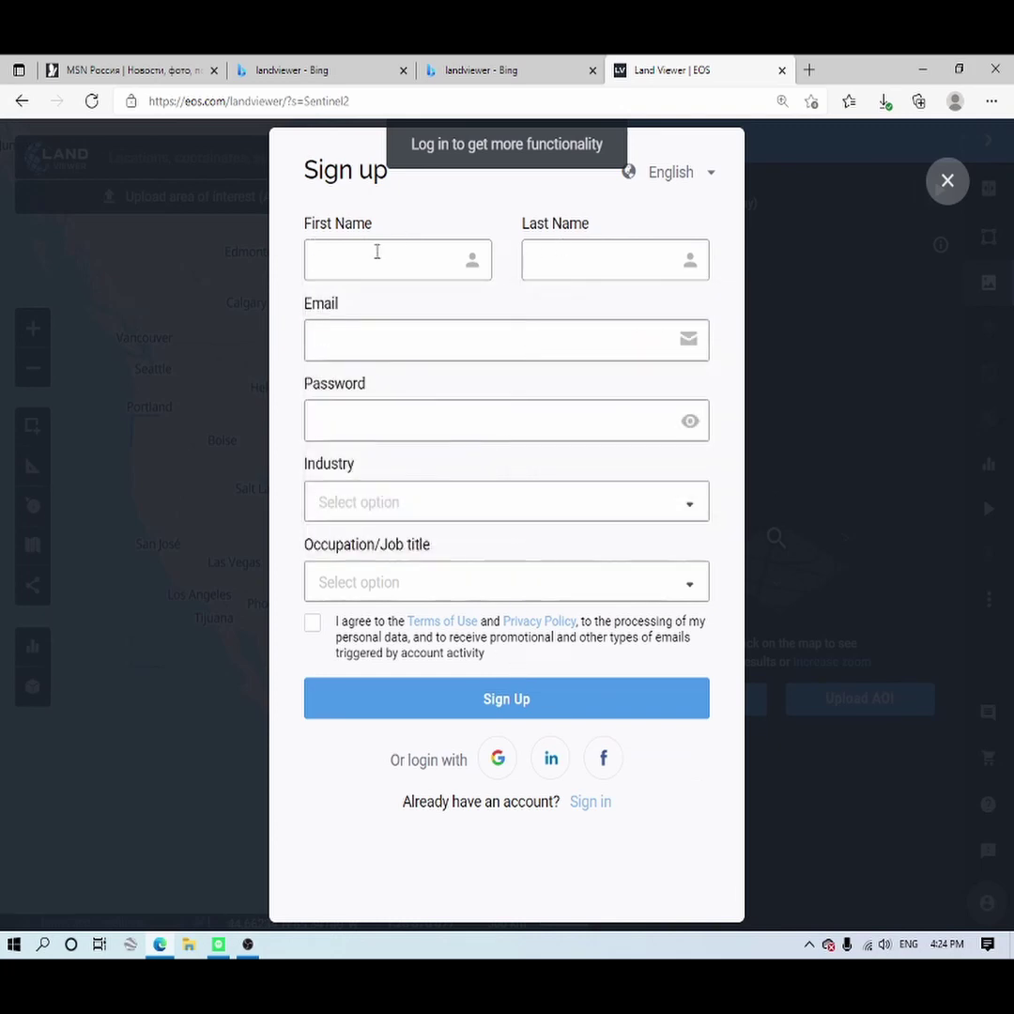
pyautogui.click(524, 260)
pyautogui.click(366, 347)
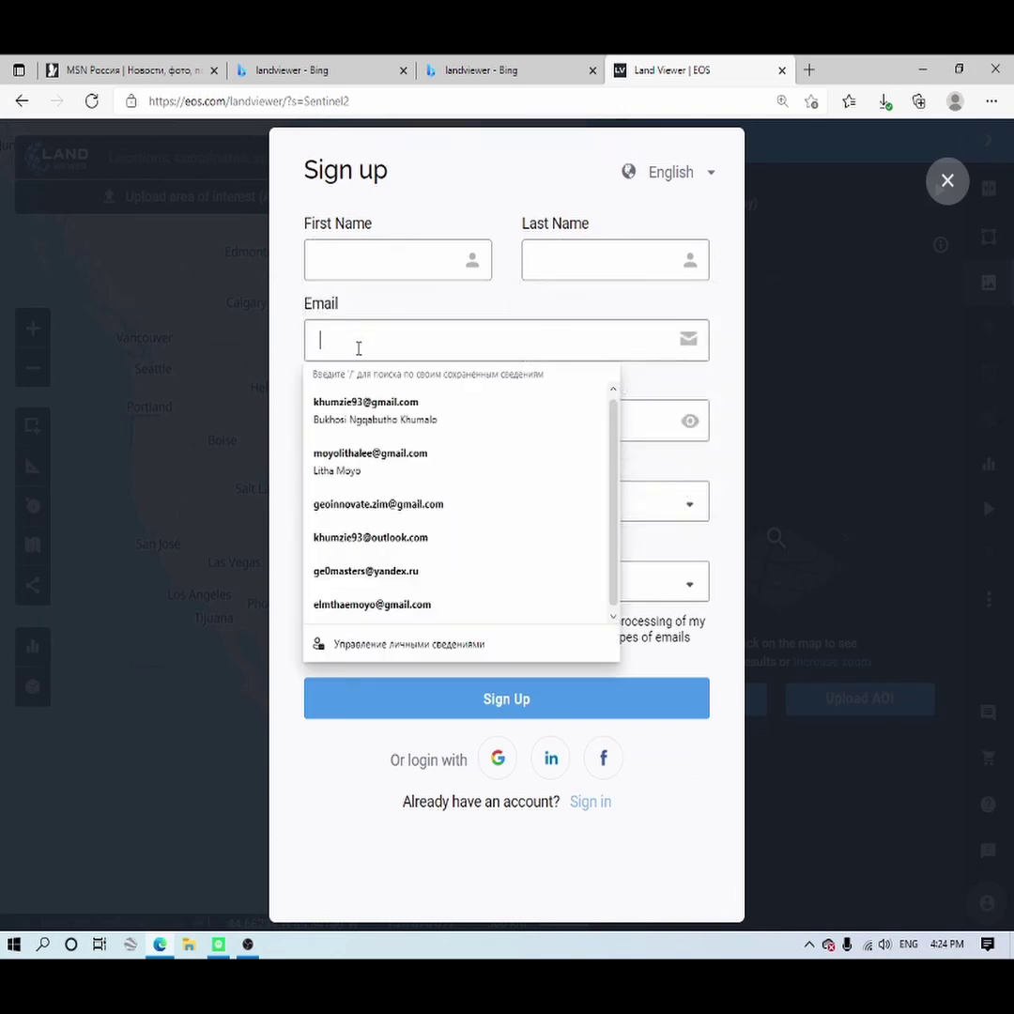
pyautogui.click(437, 155)
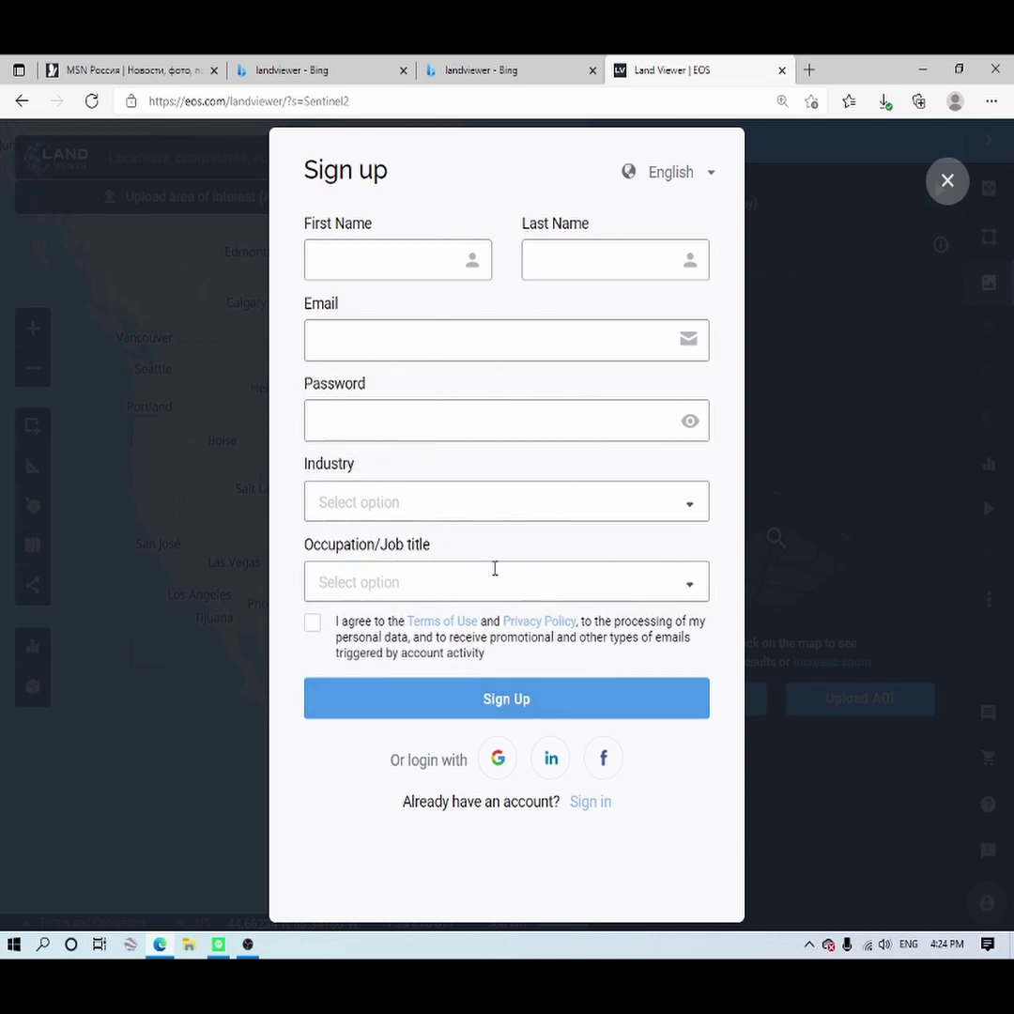
# Return to the sign-in form, enter the account email and password, and sign in
pyautogui.click(586, 803)
pyautogui.click(465, 411)
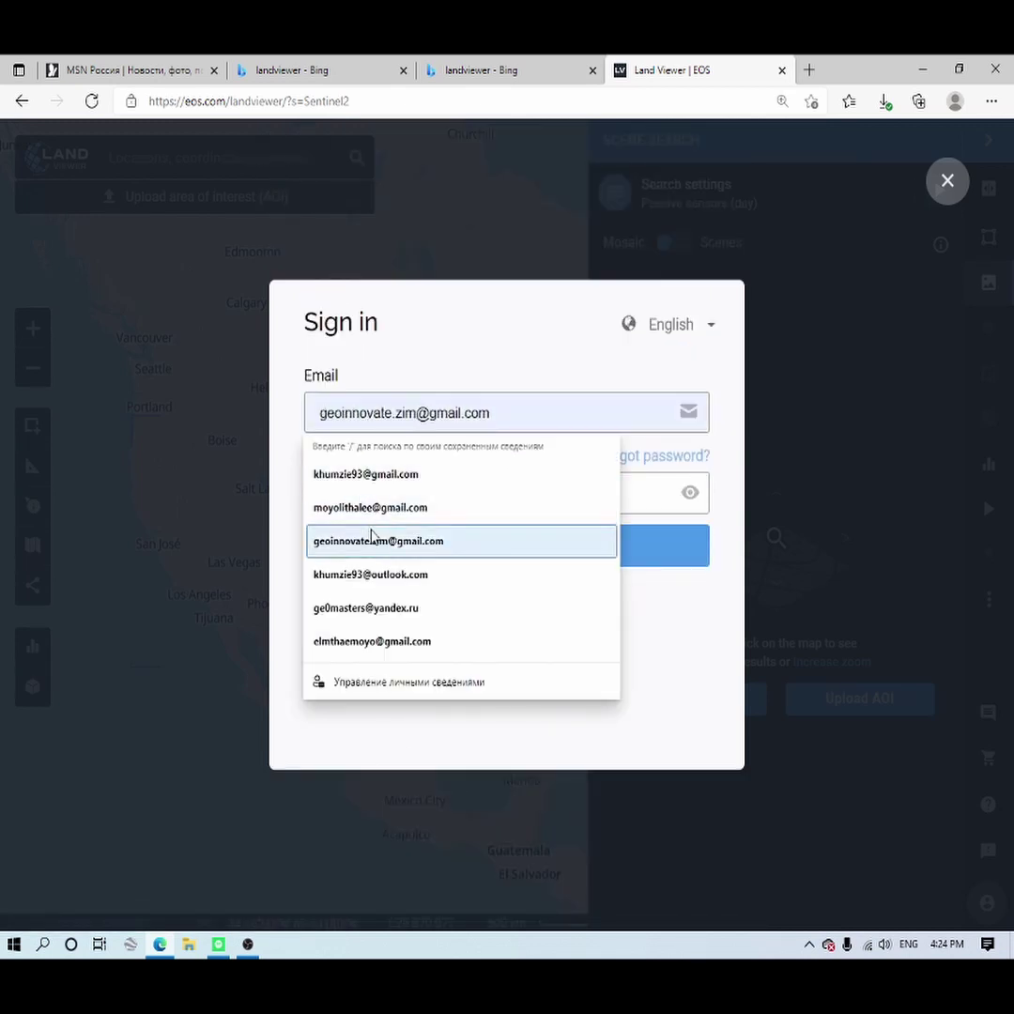
pyautogui.click(361, 490)
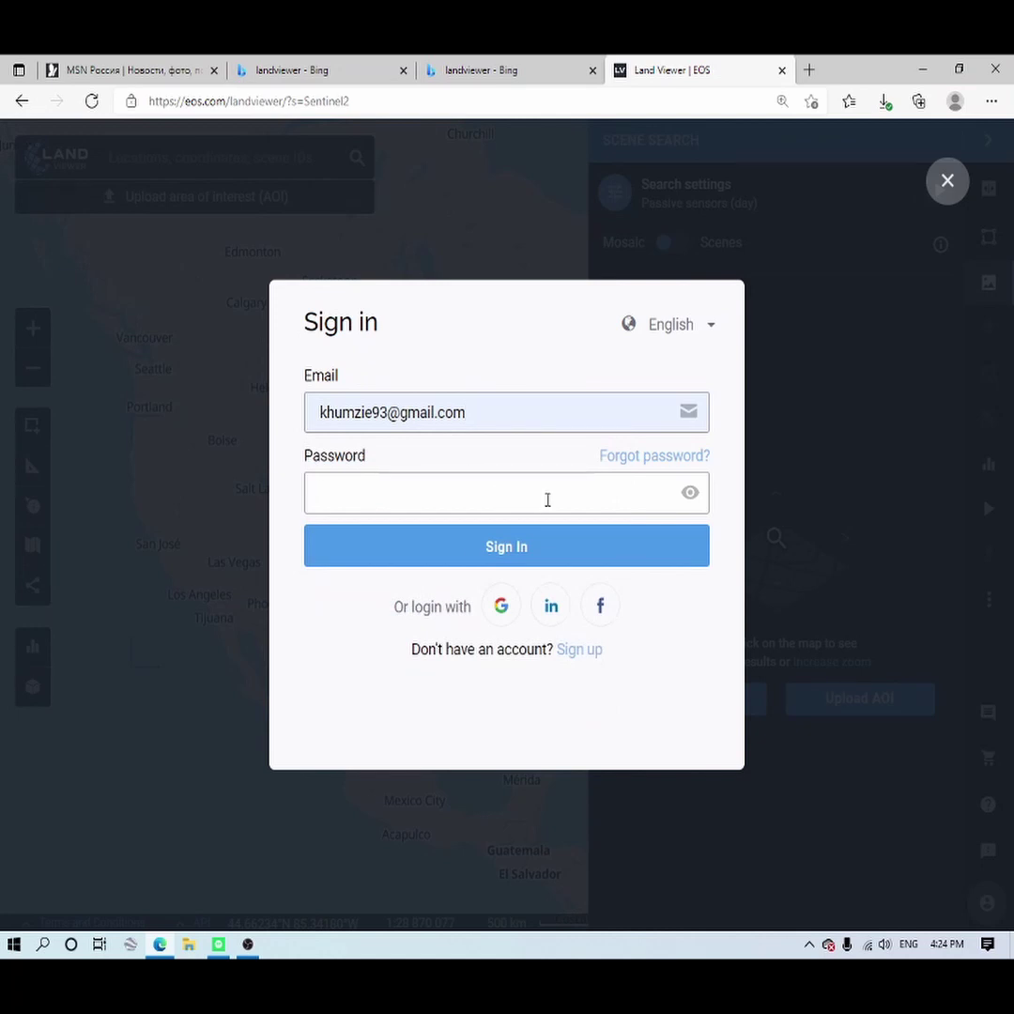
pyautogui.click(516, 538)
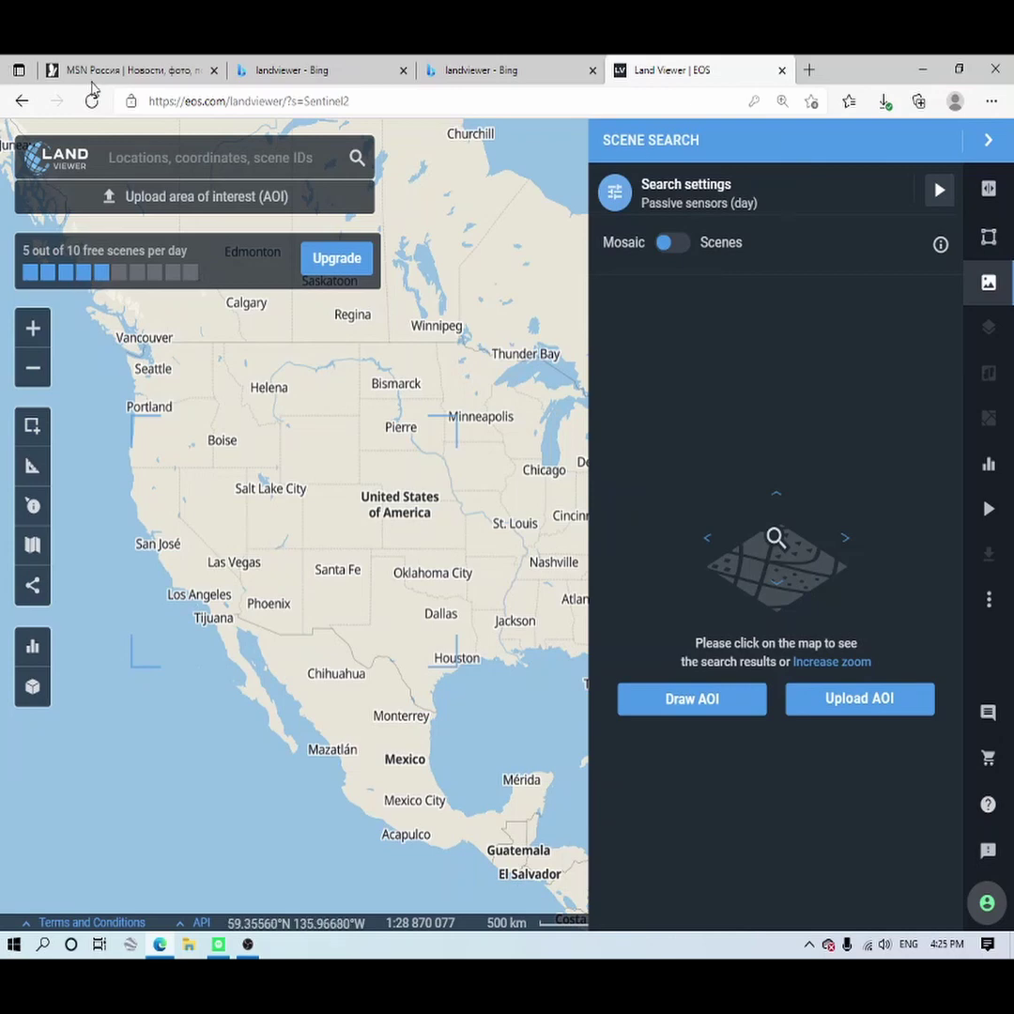
# Locate Harare, Zimbabwe, on the map through the location search and clear the search field
pyautogui.click(164, 160)
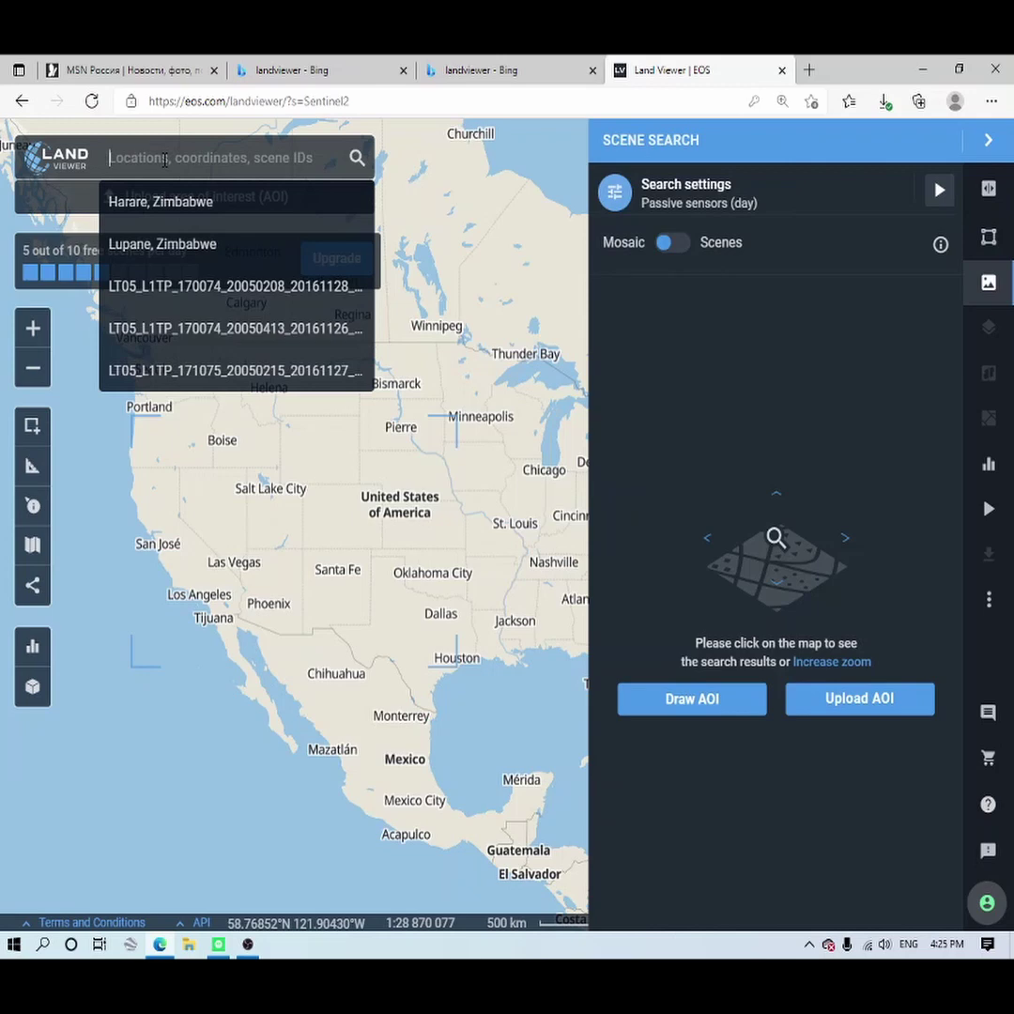
pyautogui.write('harar')
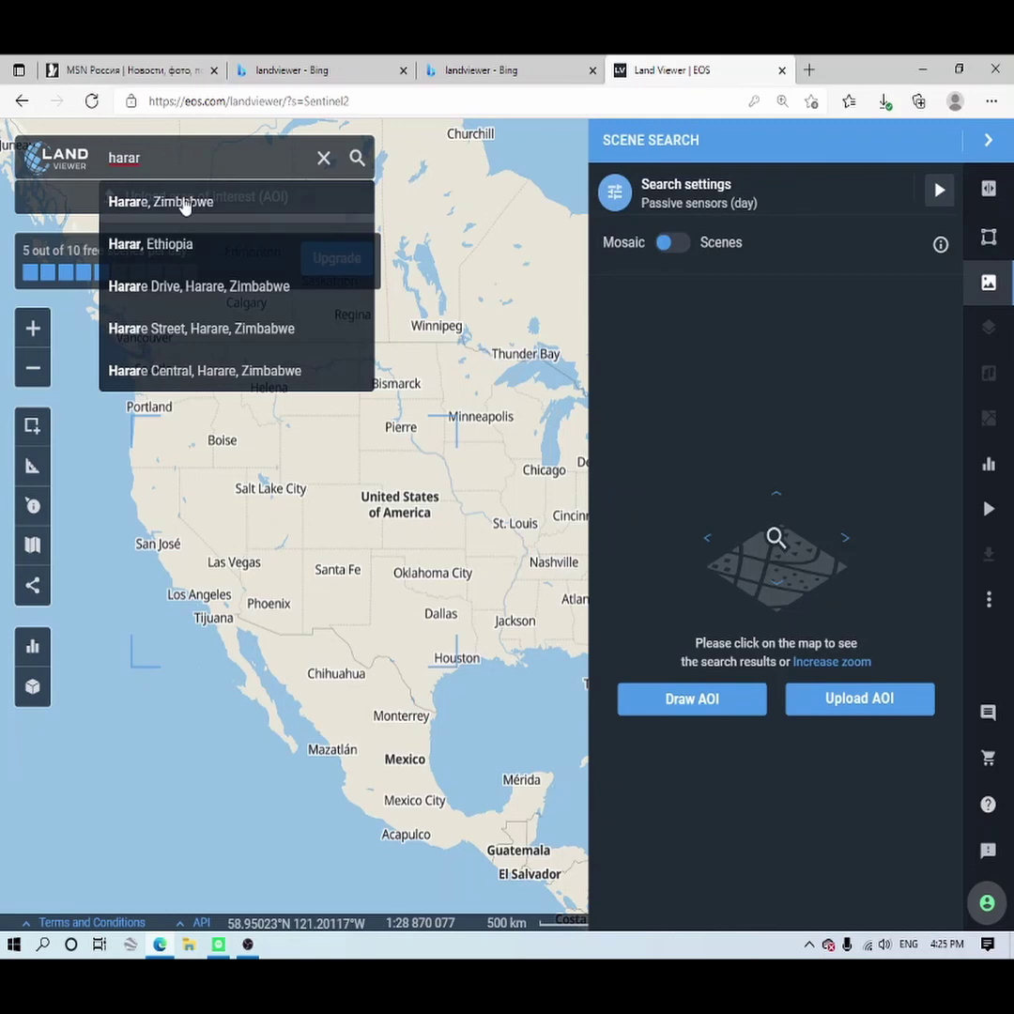
pyautogui.click(183, 202)
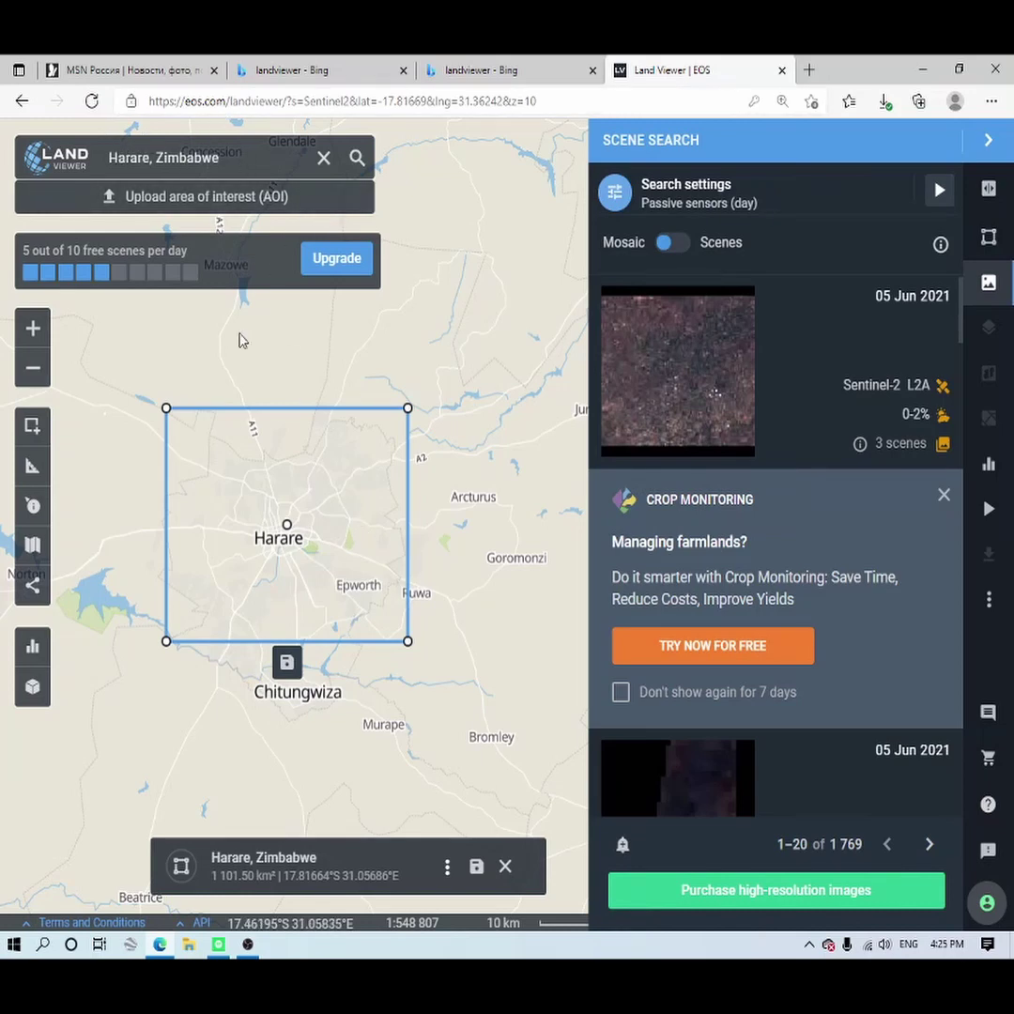
pyautogui.click(324, 158)
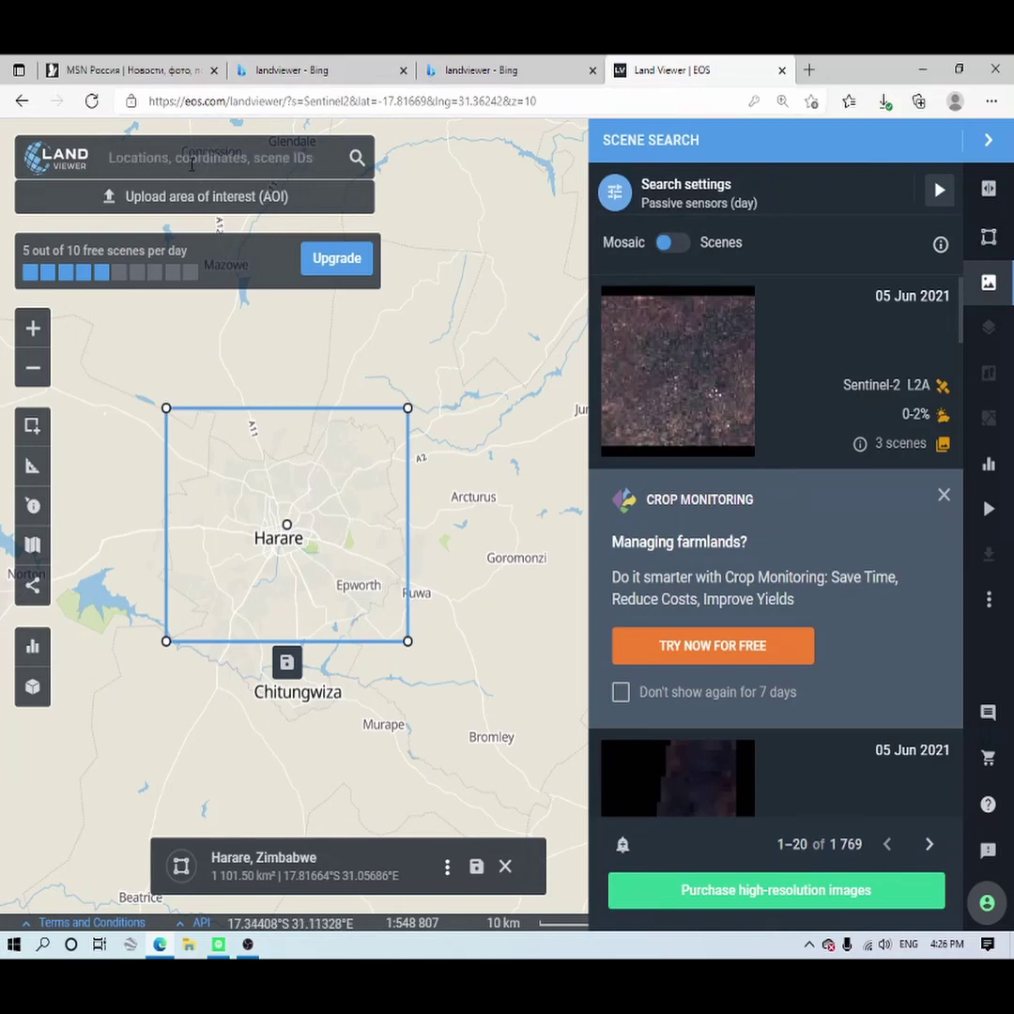
pyautogui.click(245, 158)
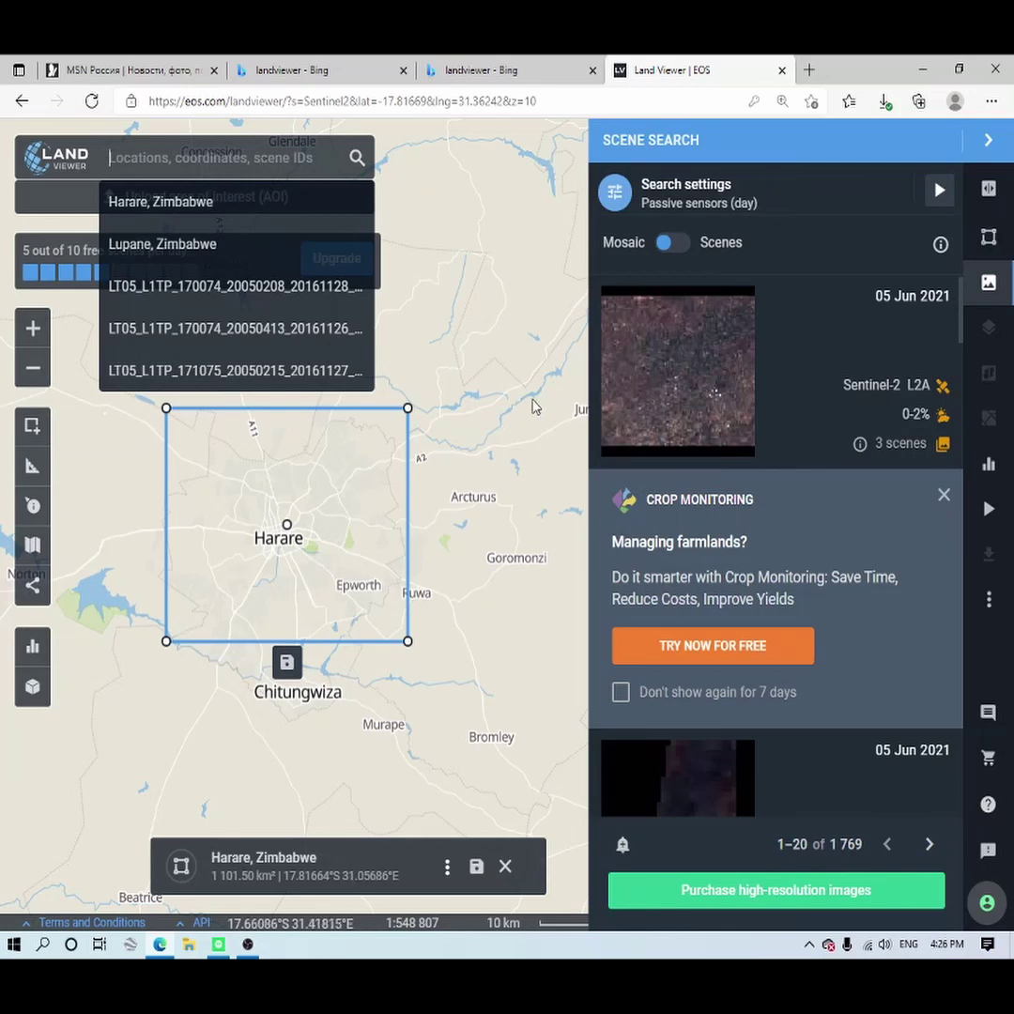
# Draw a rectangular area of interest of about 838 km² over the green reserve southeast of Mount Darwin
pyautogui.moveTo(453, 344); pyautogui.dragTo(420, 319)
pyautogui.moveTo(498, 223); pyautogui.dragTo(406, 524)
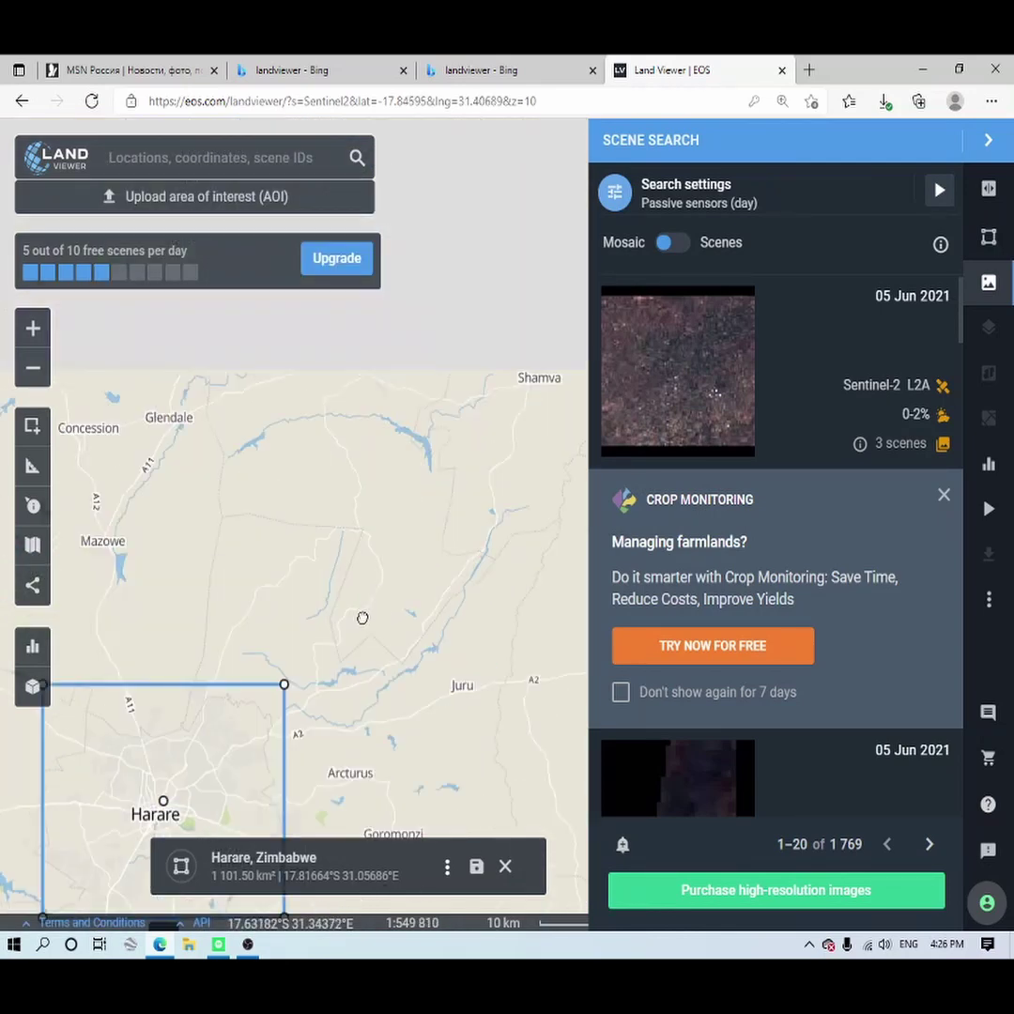
pyautogui.moveTo(226, 477); pyautogui.dragTo(409, 606)
pyautogui.moveTo(249, 369); pyautogui.dragTo(400, 539)
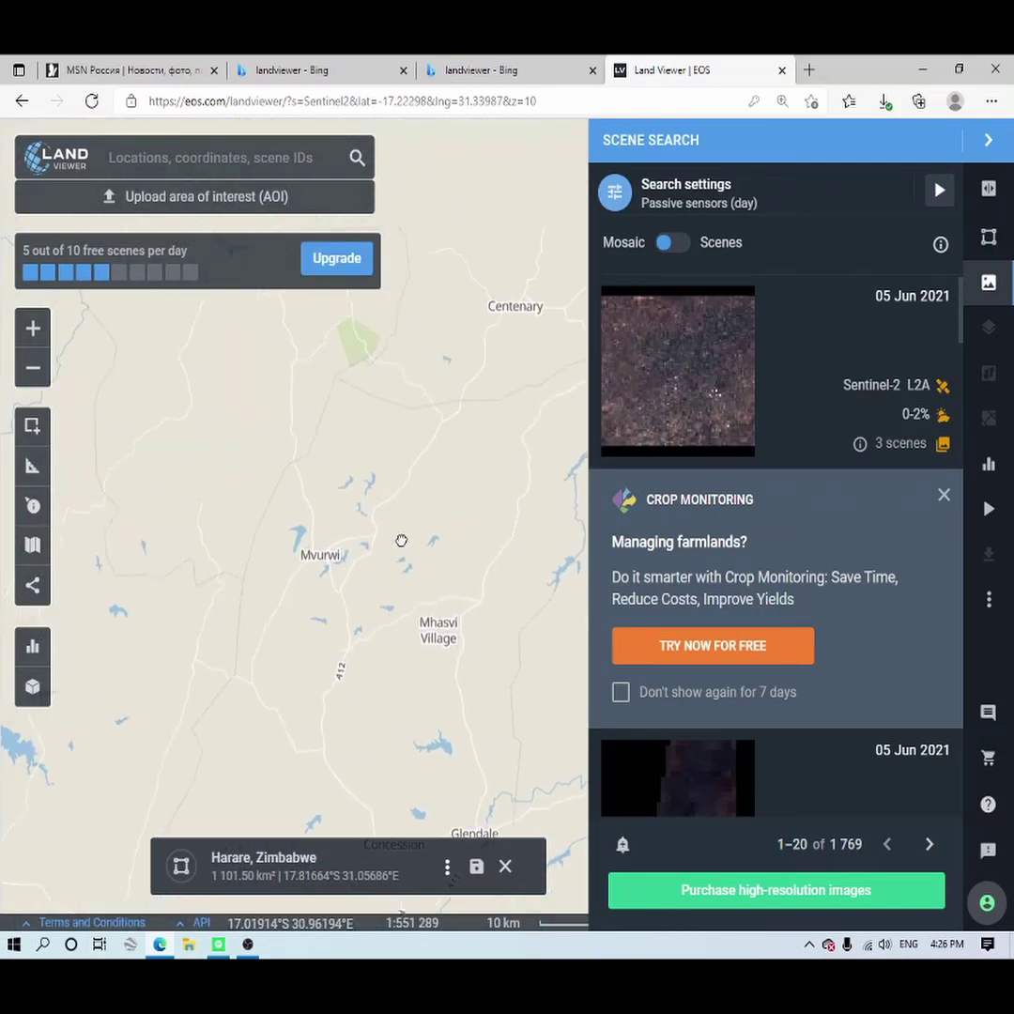
pyautogui.moveTo(432, 386); pyautogui.dragTo(324, 531)
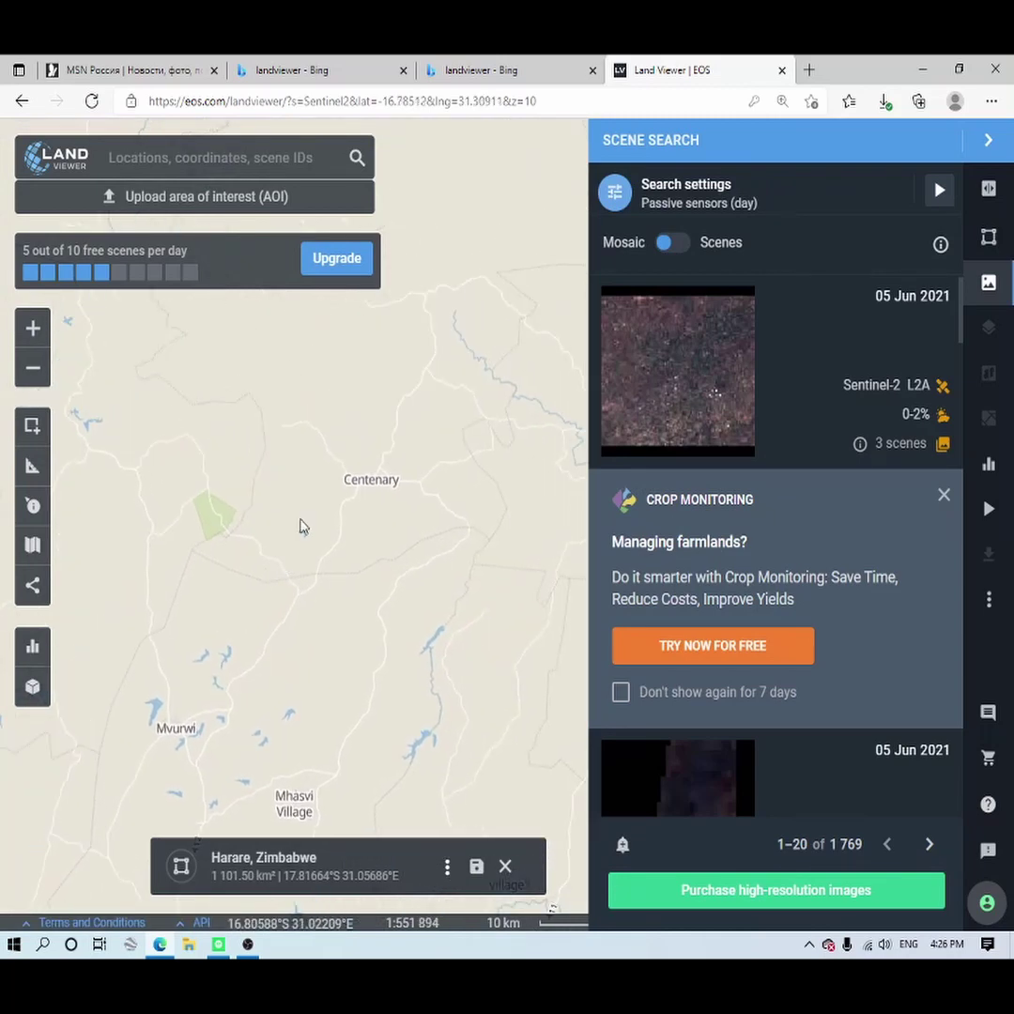
pyautogui.moveTo(378, 375); pyautogui.dragTo(125, 443)
pyautogui.moveTo(441, 552); pyautogui.dragTo(343, 534)
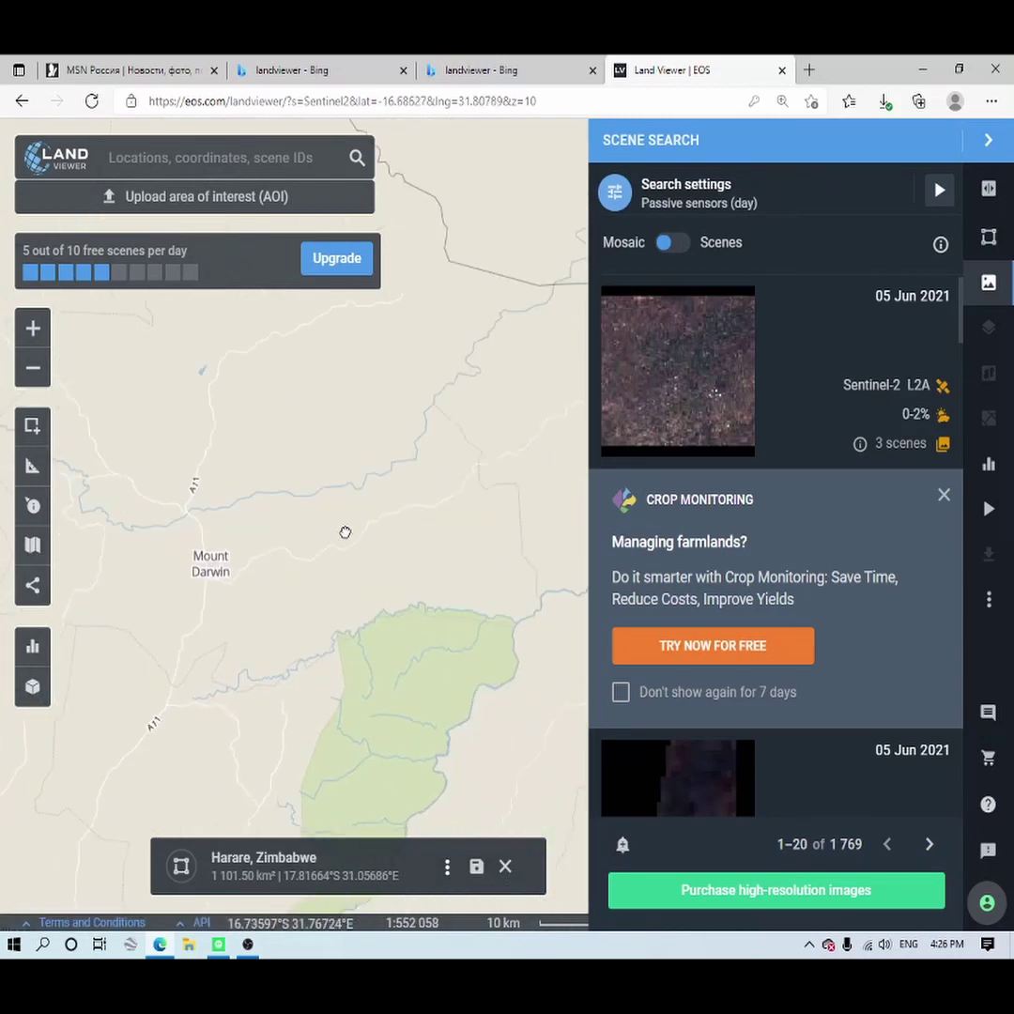
pyautogui.moveTo(402, 584); pyautogui.dragTo(351, 464)
pyautogui.scroll(1, 338, 622)
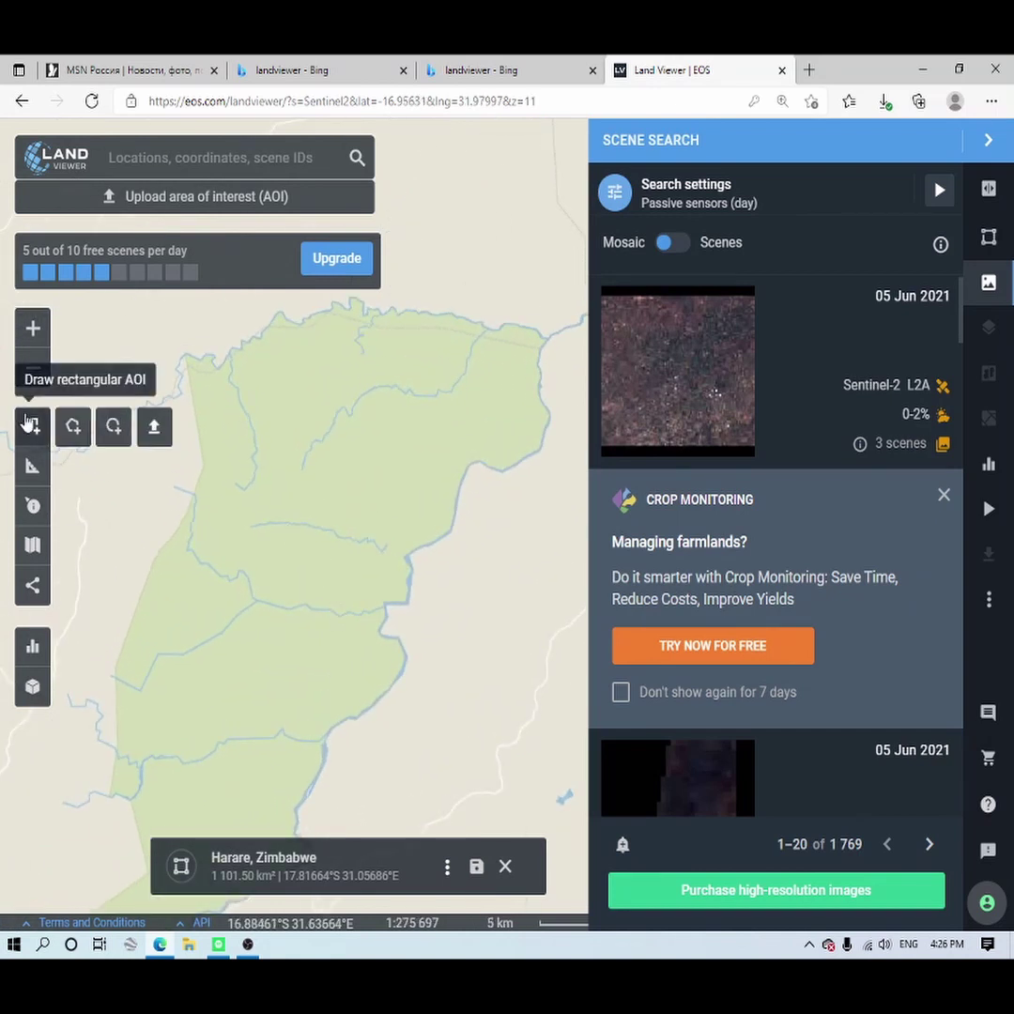
pyautogui.moveTo(386, 428); pyautogui.dragTo(393, 433)
pyautogui.moveTo(32, 425)
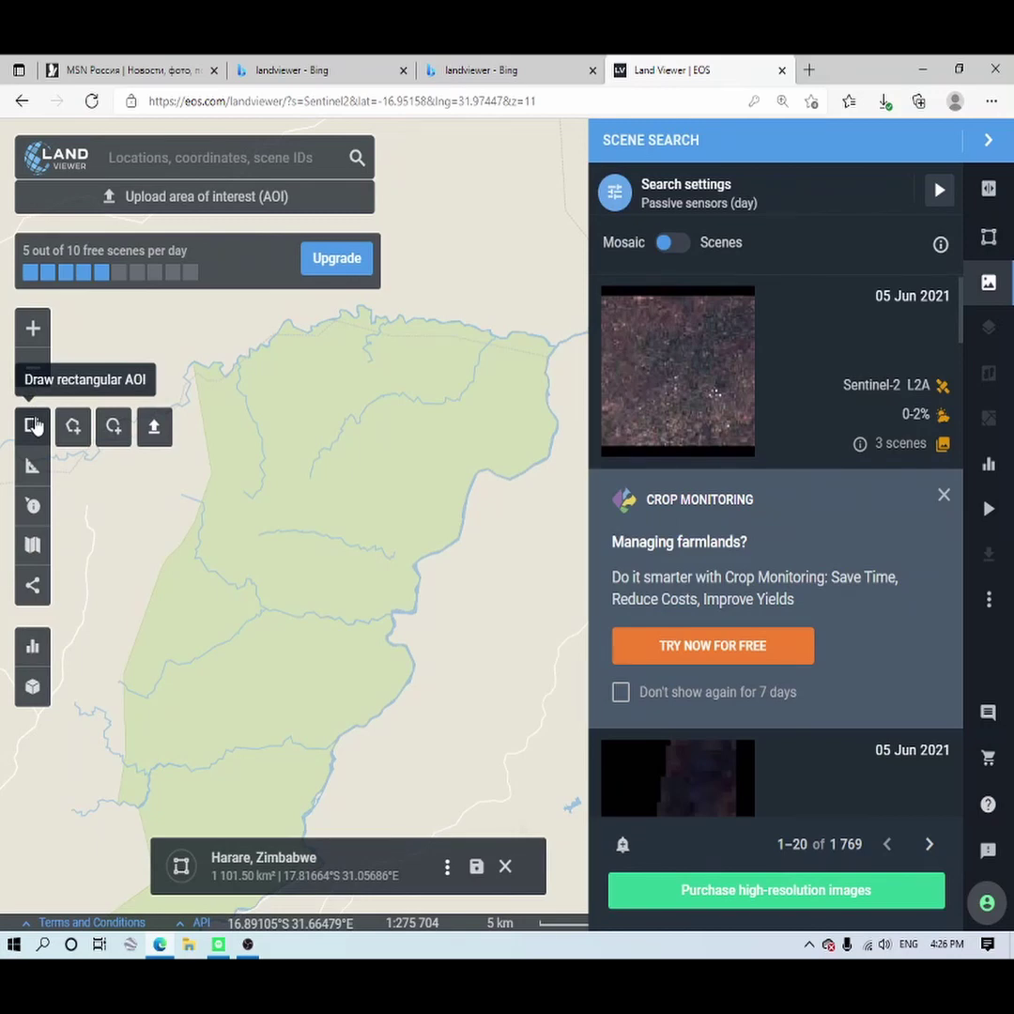
pyautogui.click(33, 425)
pyautogui.moveTo(157, 323); pyautogui.dragTo(552, 765)
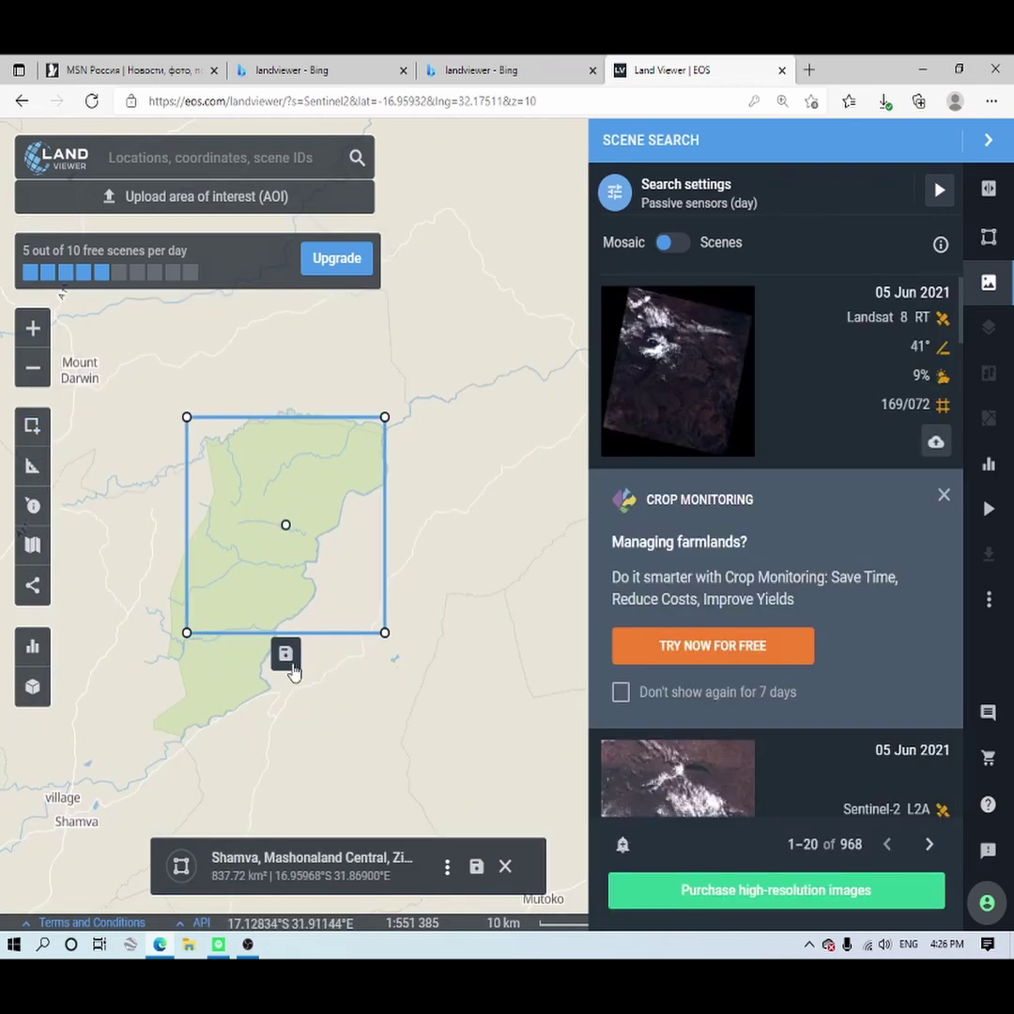
# Draw a six-point polygonal area of interest of about 1,934 km² around the green reserve southeast of Mount Darwin
pyautogui.moveTo(31, 427)
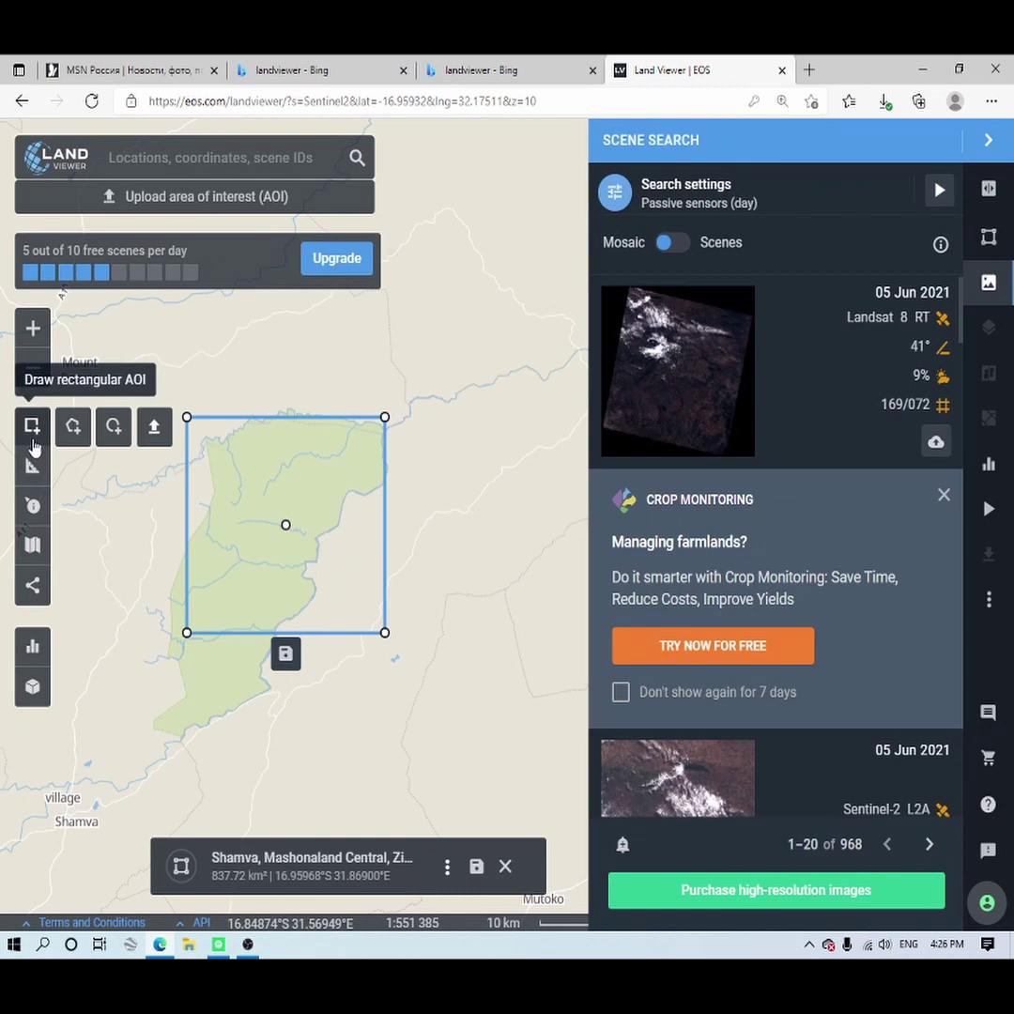
pyautogui.click(73, 428)
pyautogui.click(185, 373)
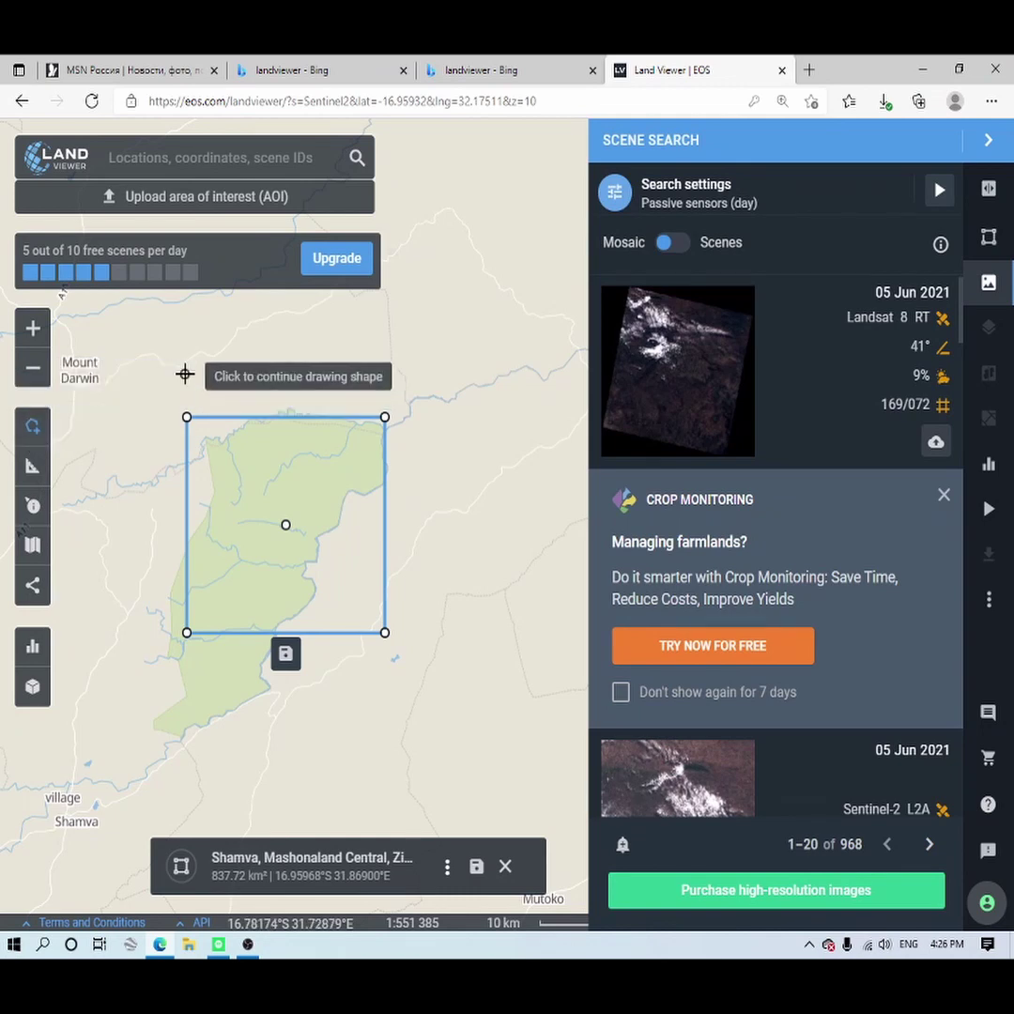
pyautogui.click(110, 550)
pyautogui.click(386, 778)
pyautogui.click(430, 551)
pyautogui.click(455, 382)
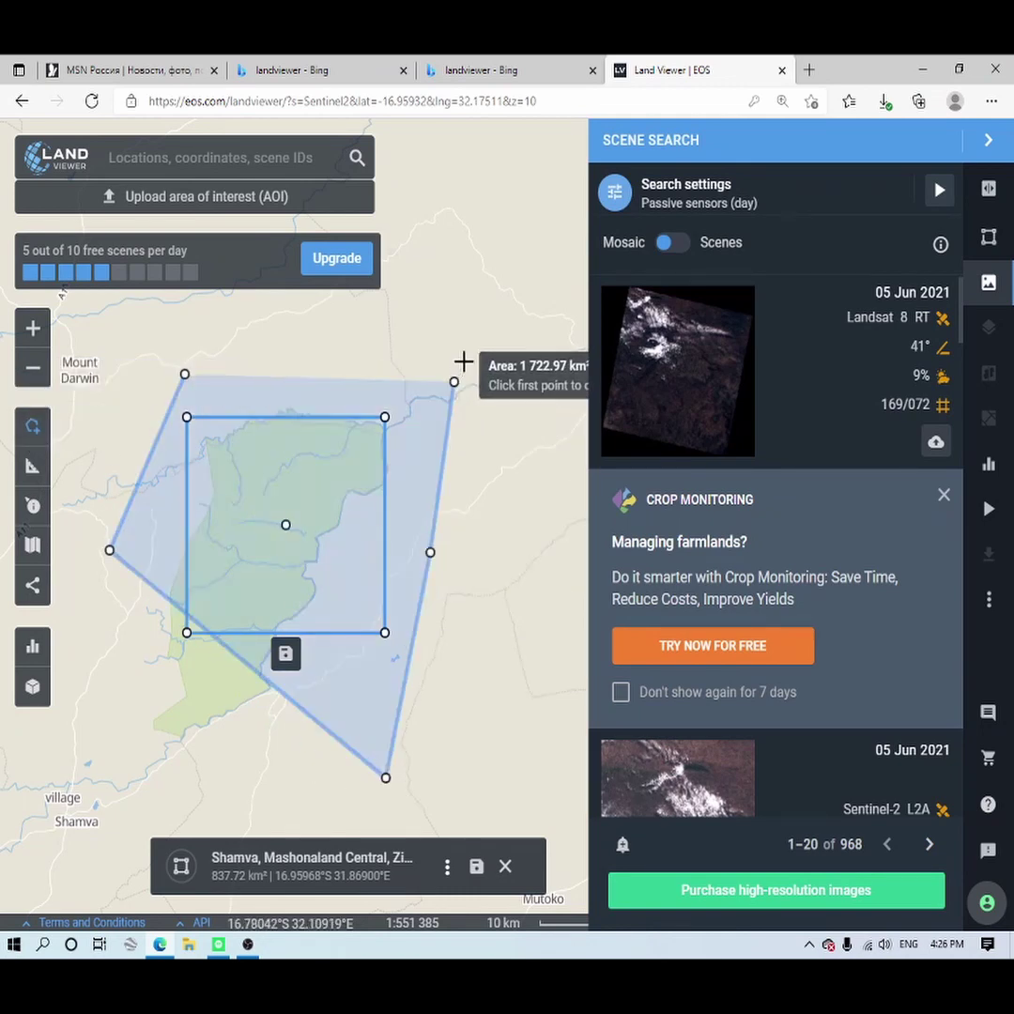
pyautogui.click(473, 303)
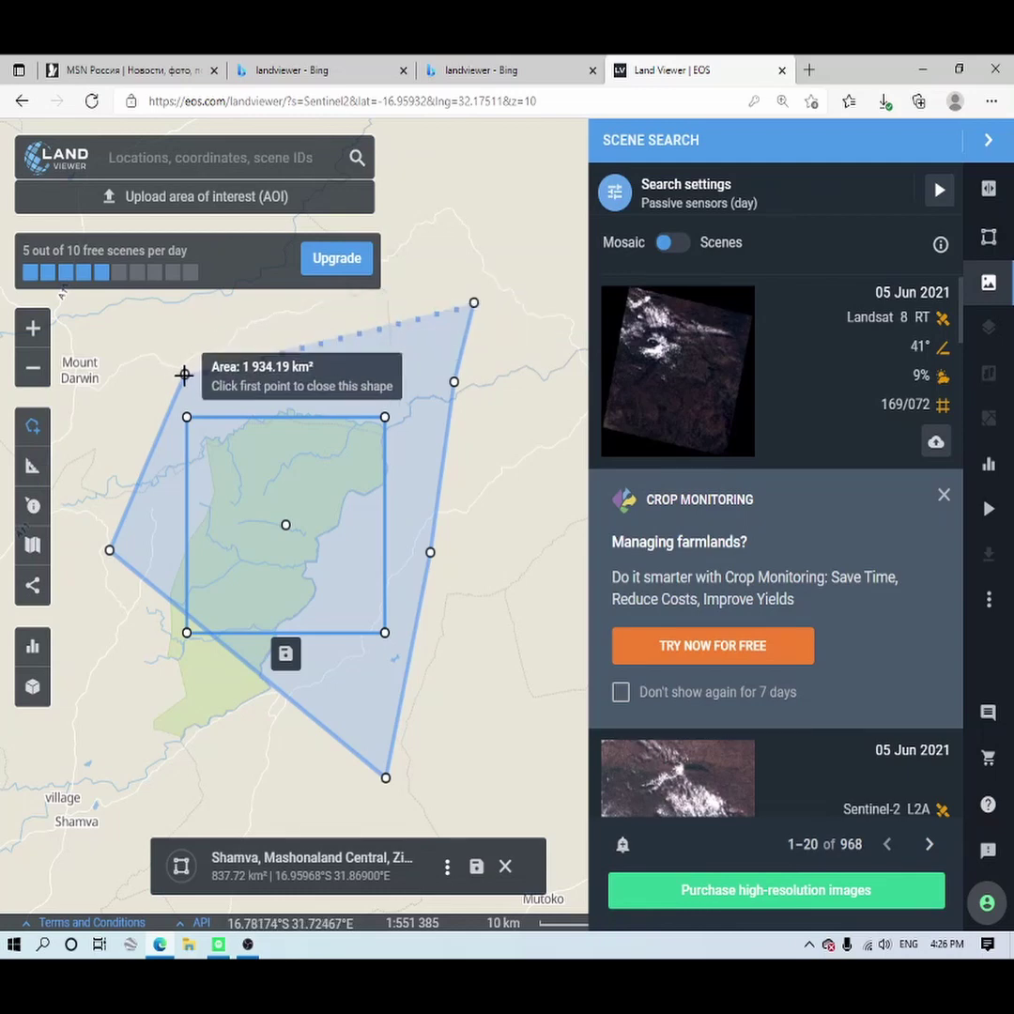
pyautogui.click(185, 373)
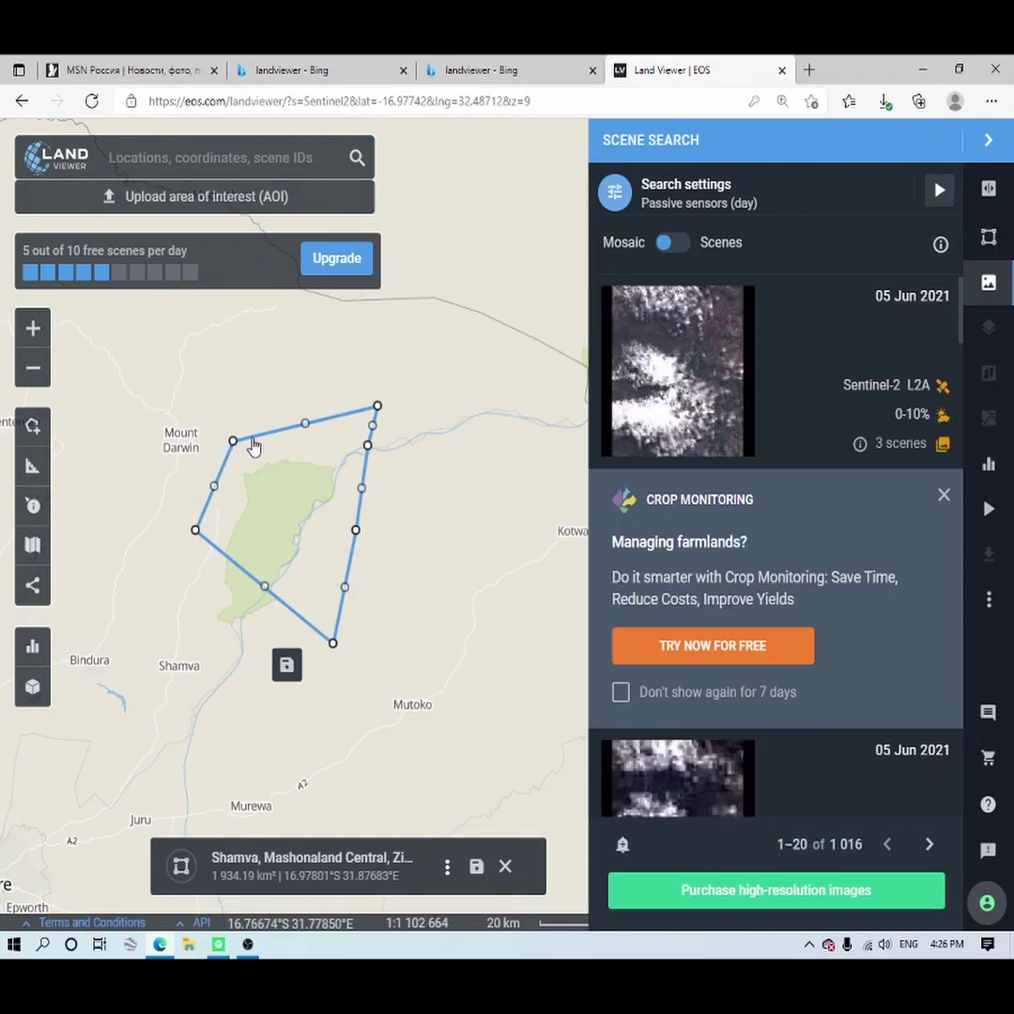
# Draw a circular area of interest of about 34,138 km² centred just northwest of Mount Darwin
pyautogui.moveTo(33, 425)
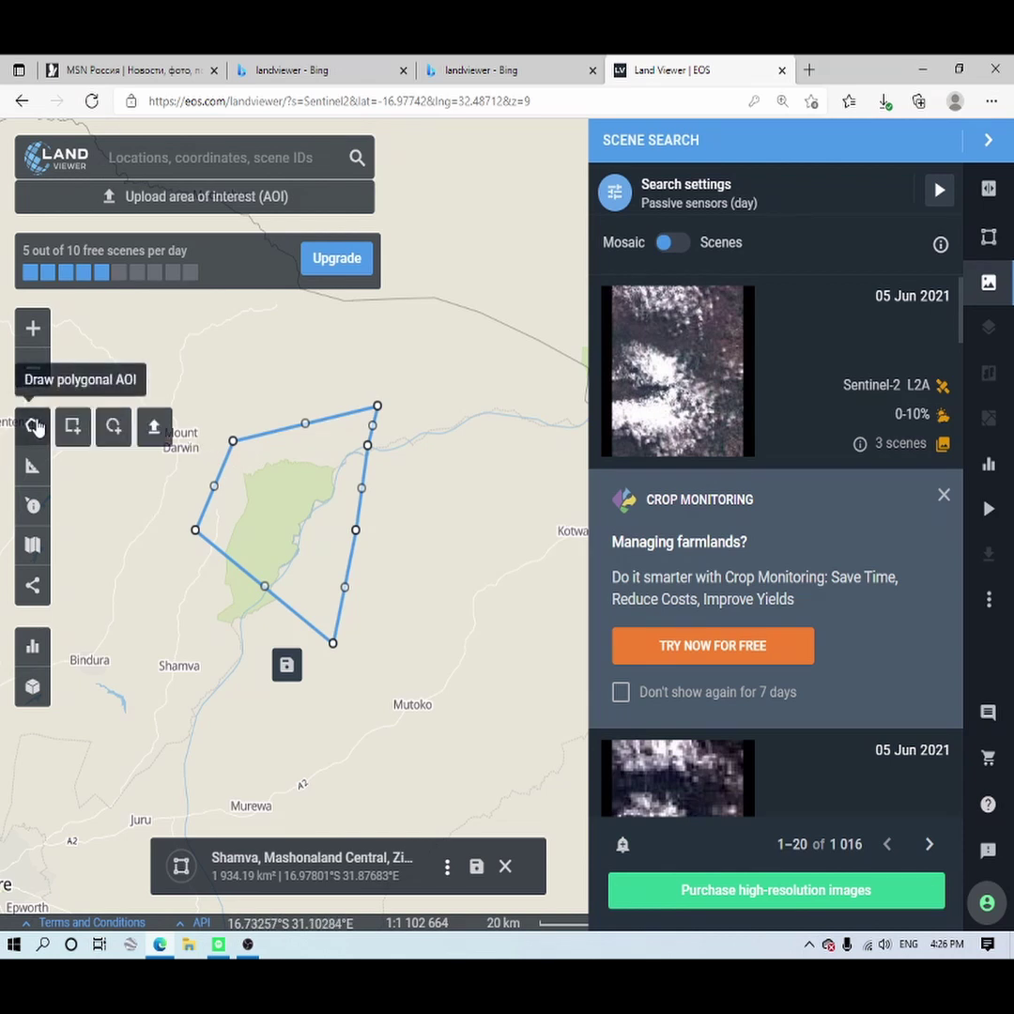
pyautogui.click(110, 428)
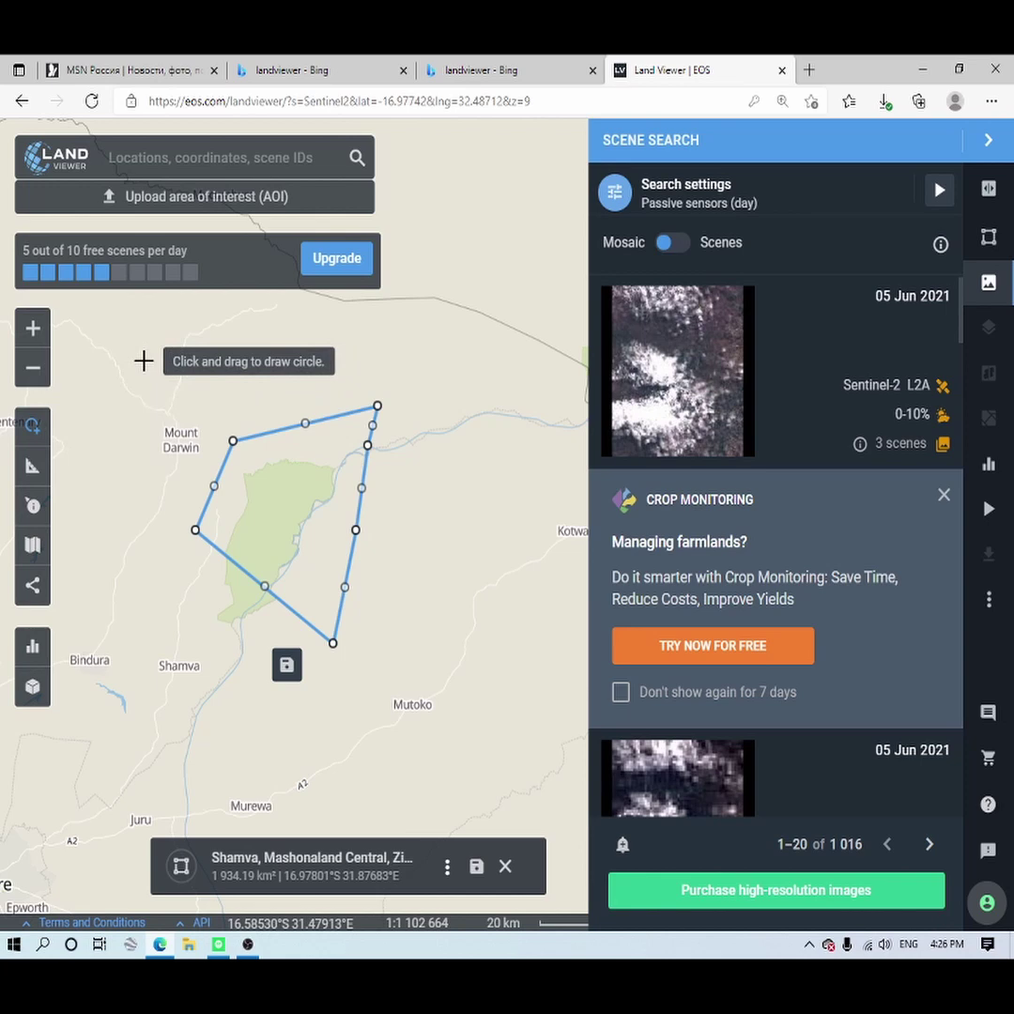
pyautogui.moveTo(151, 369); pyautogui.dragTo(414, 620)
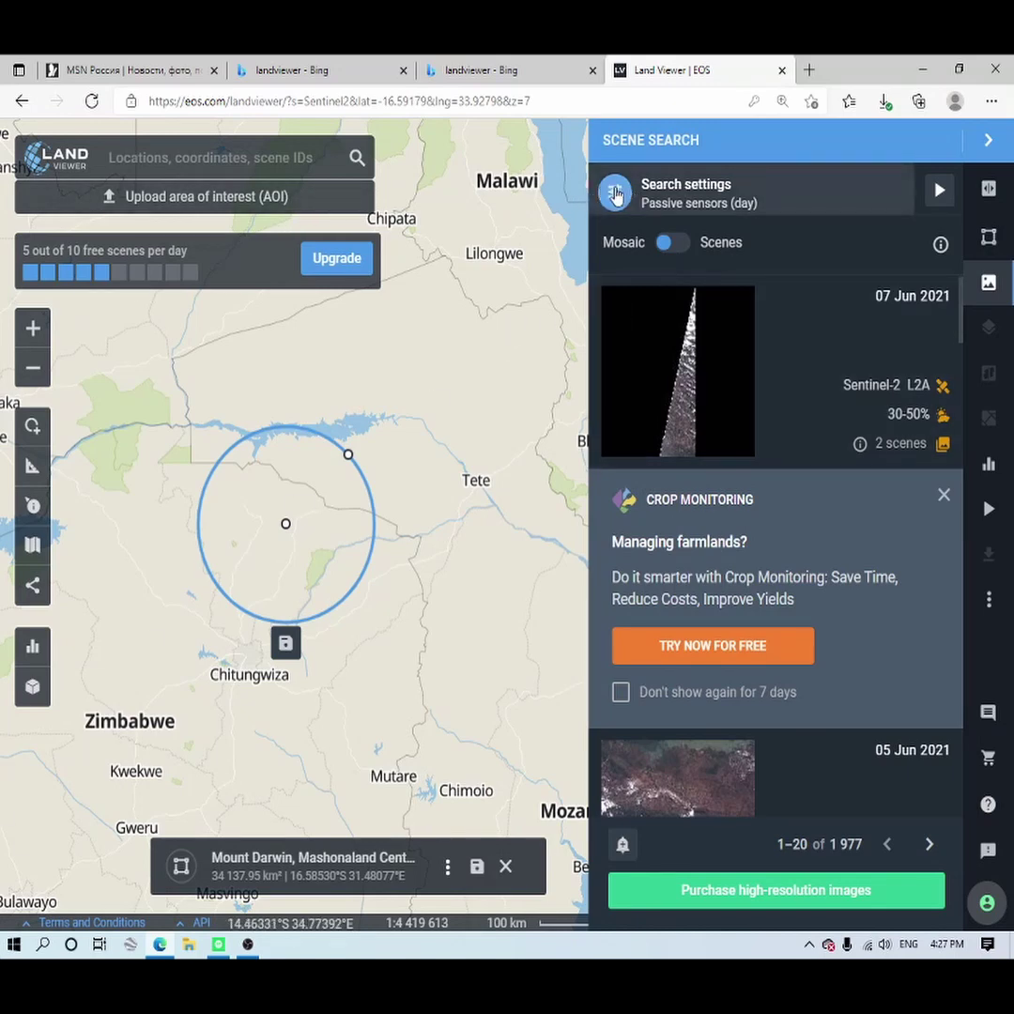
# Choose Passive sensors (day) as the source in the scene search settings
pyautogui.click(614, 194)
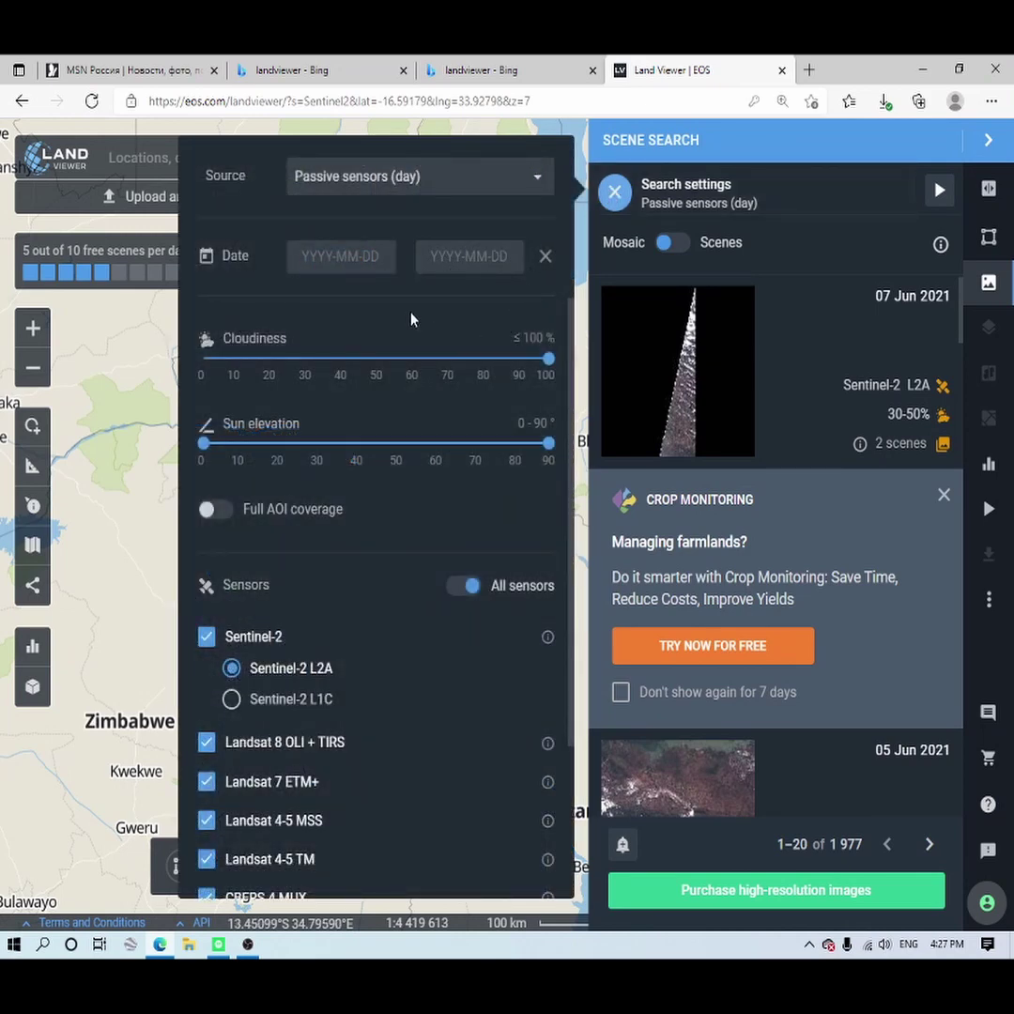
pyautogui.click(472, 192)
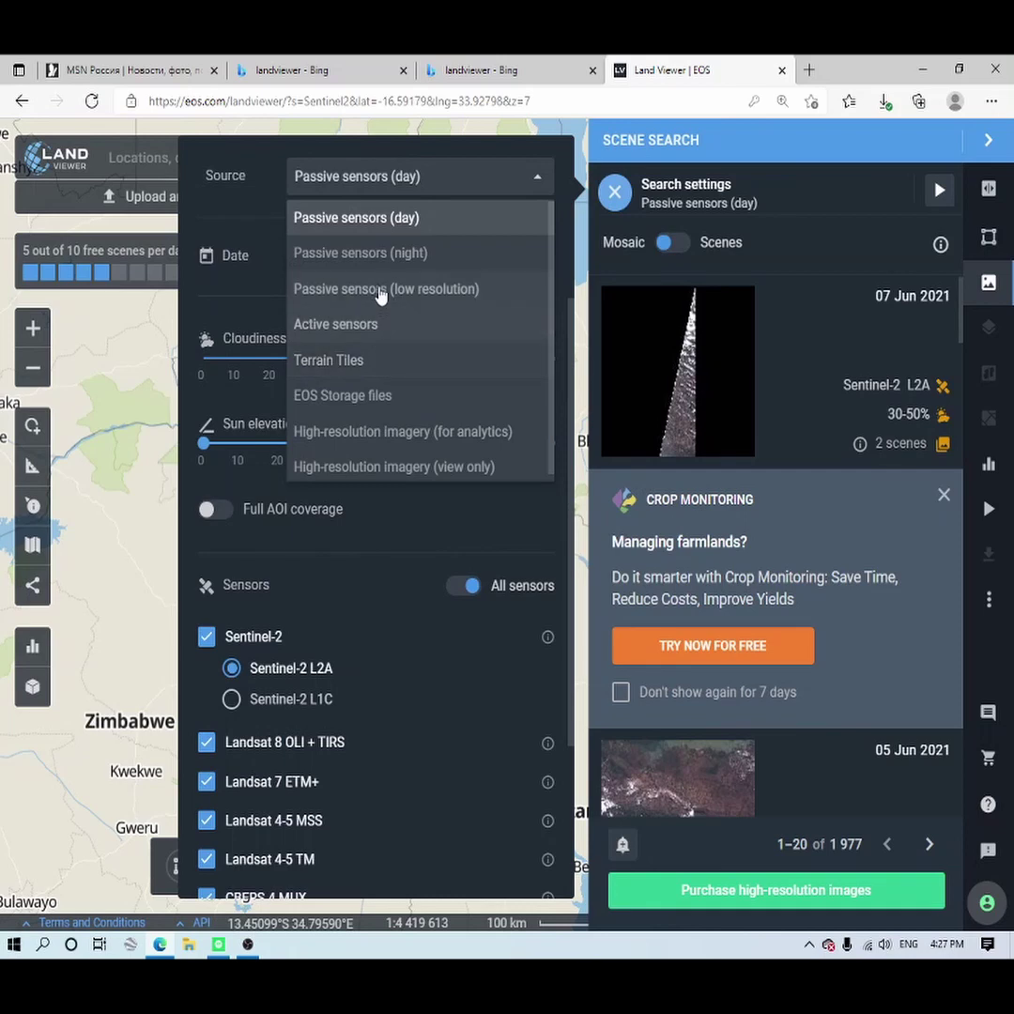
pyautogui.click(328, 220)
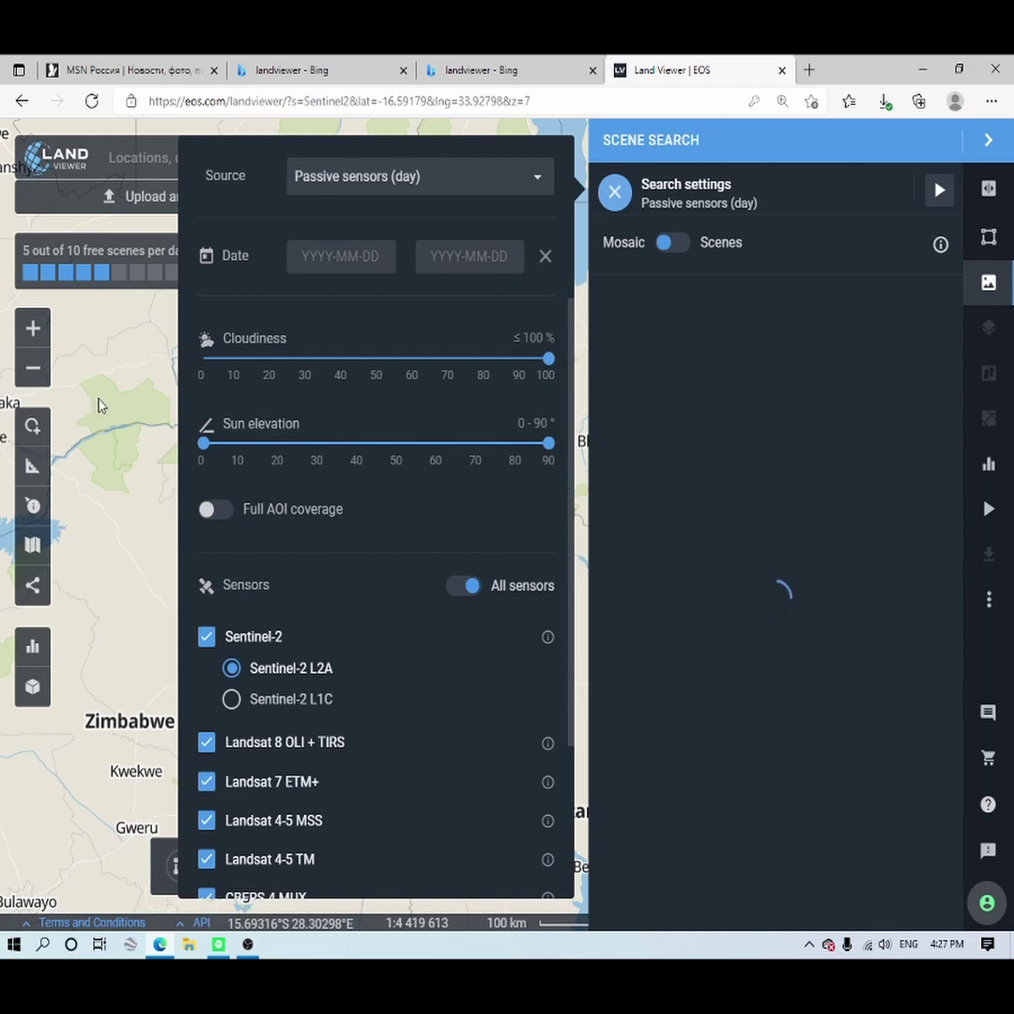
# Set the start date of the scene search to 2020-06-01
pyautogui.click(367, 255)
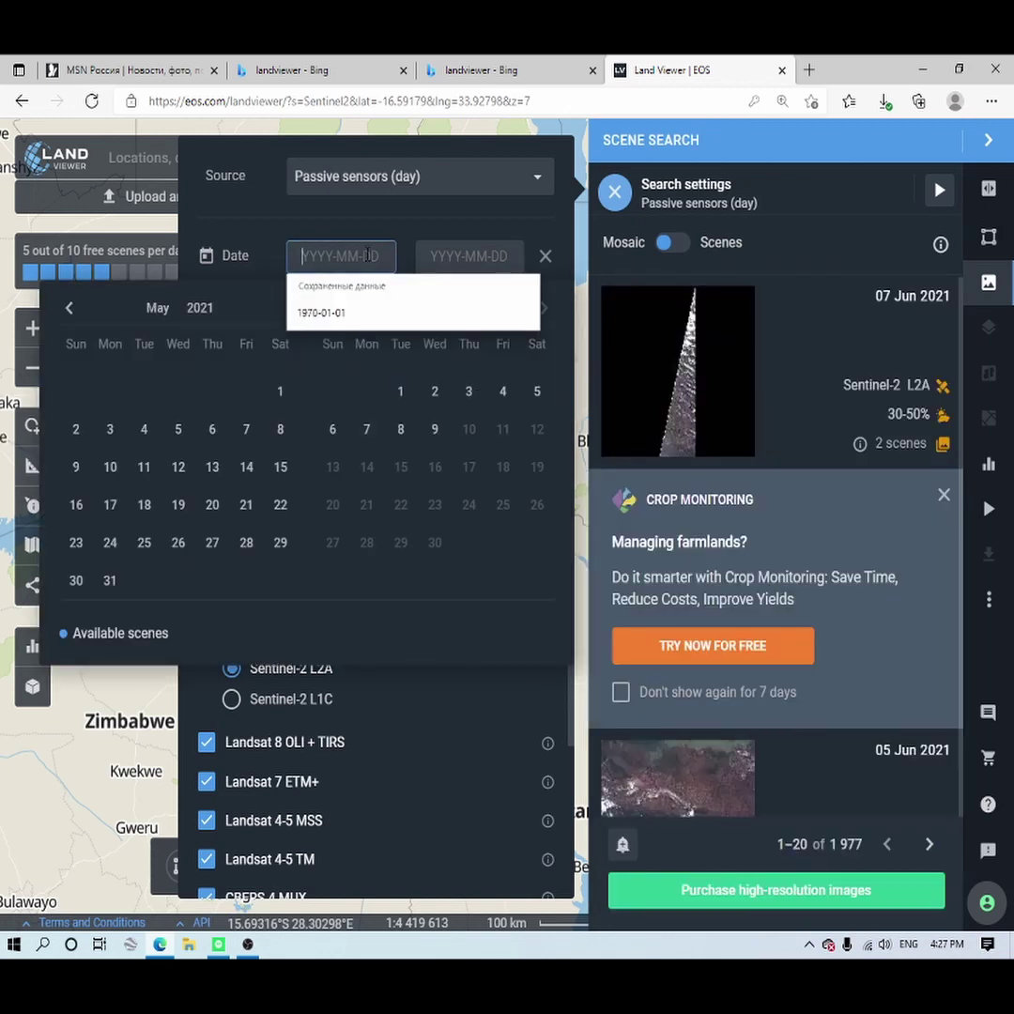
pyautogui.write('202006')
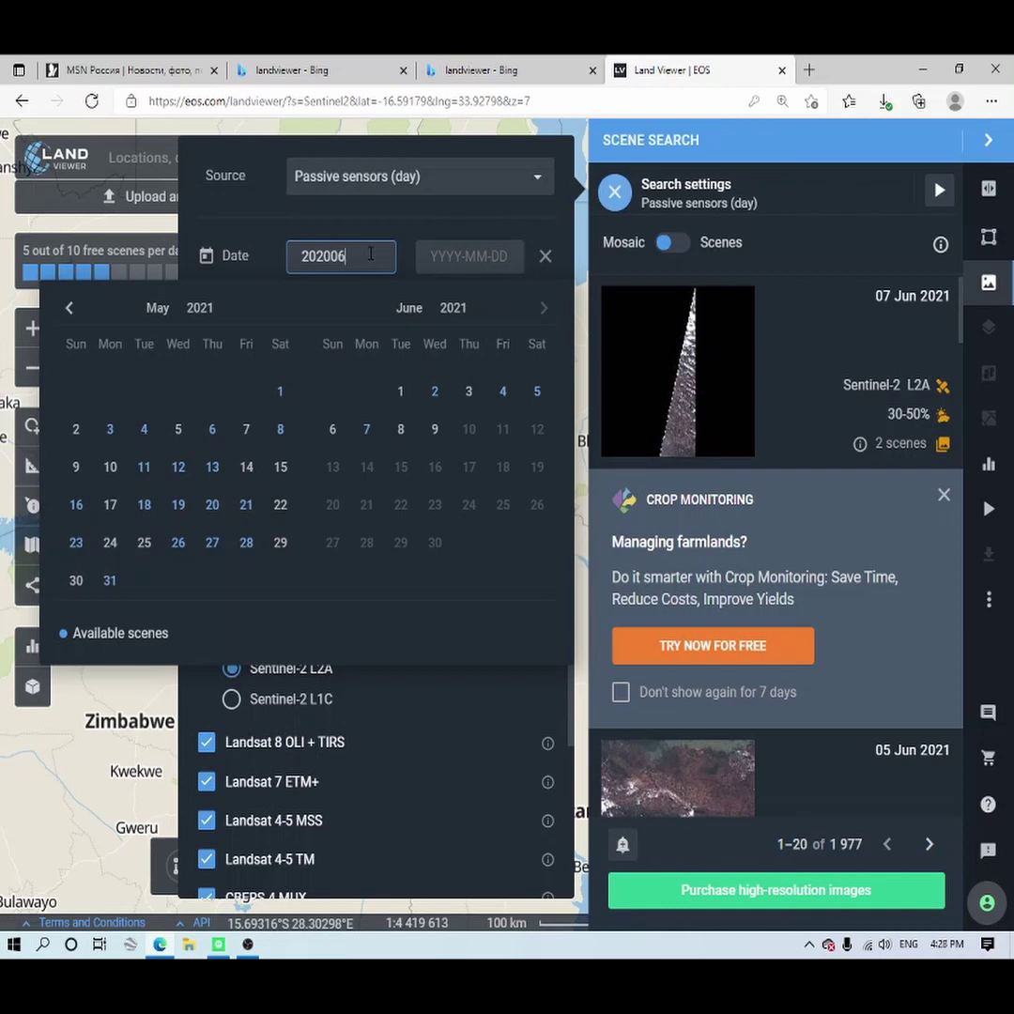
pyautogui.press('BackSpace')
pyautogui.press('BackSpace')
pyautogui.write('-06-01')
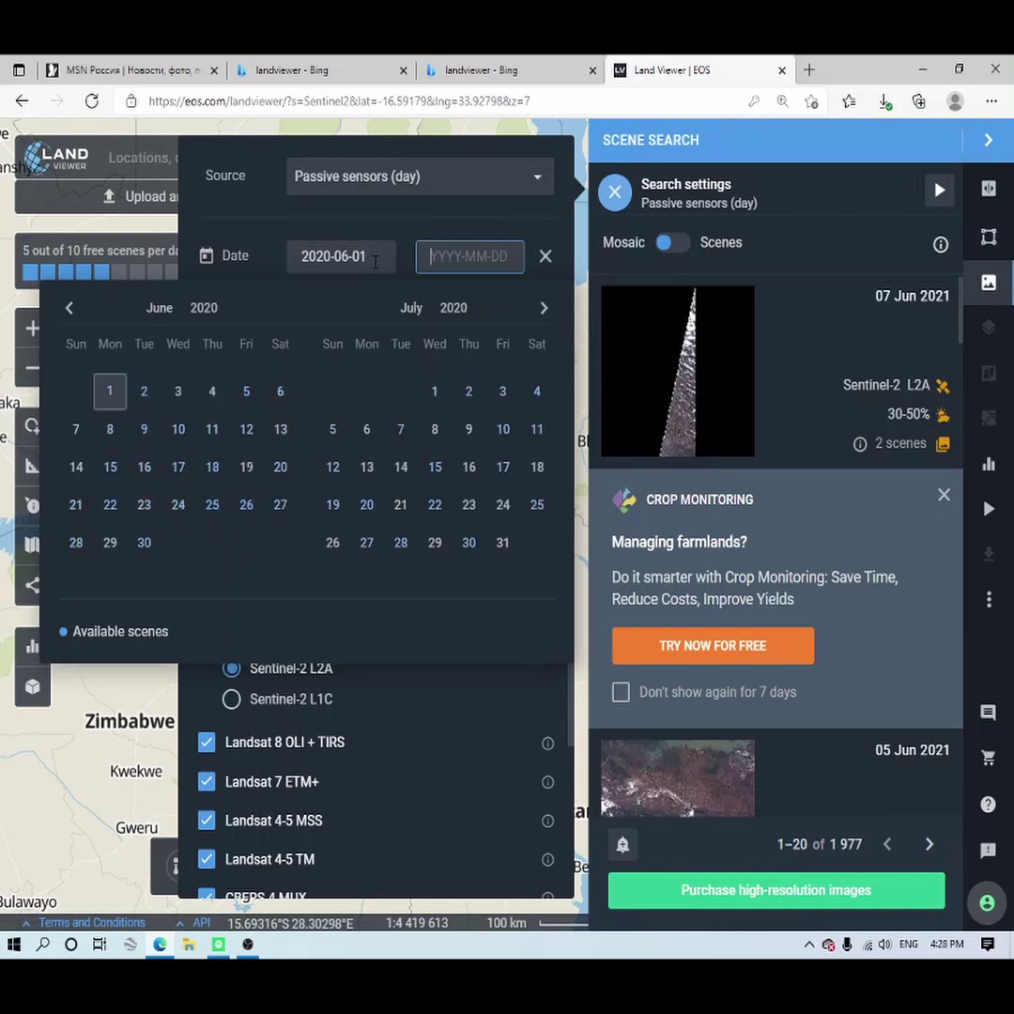
# Set the end date of the scene search to 2020-12-12 and dismiss the Crop Monitoring promotion
pyautogui.press('Tab')
pyautogui.write('2020-12-12')
pyautogui.press('Return')
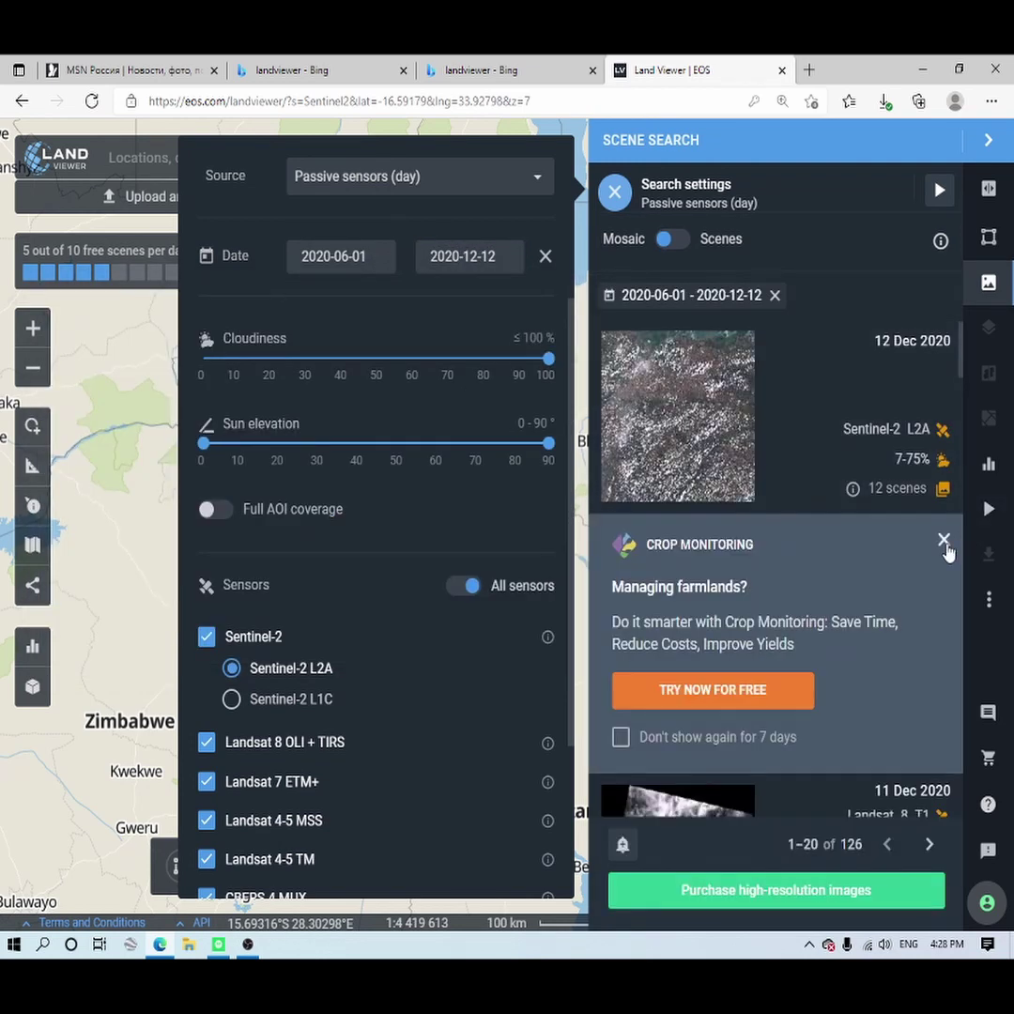
pyautogui.click(943, 543)
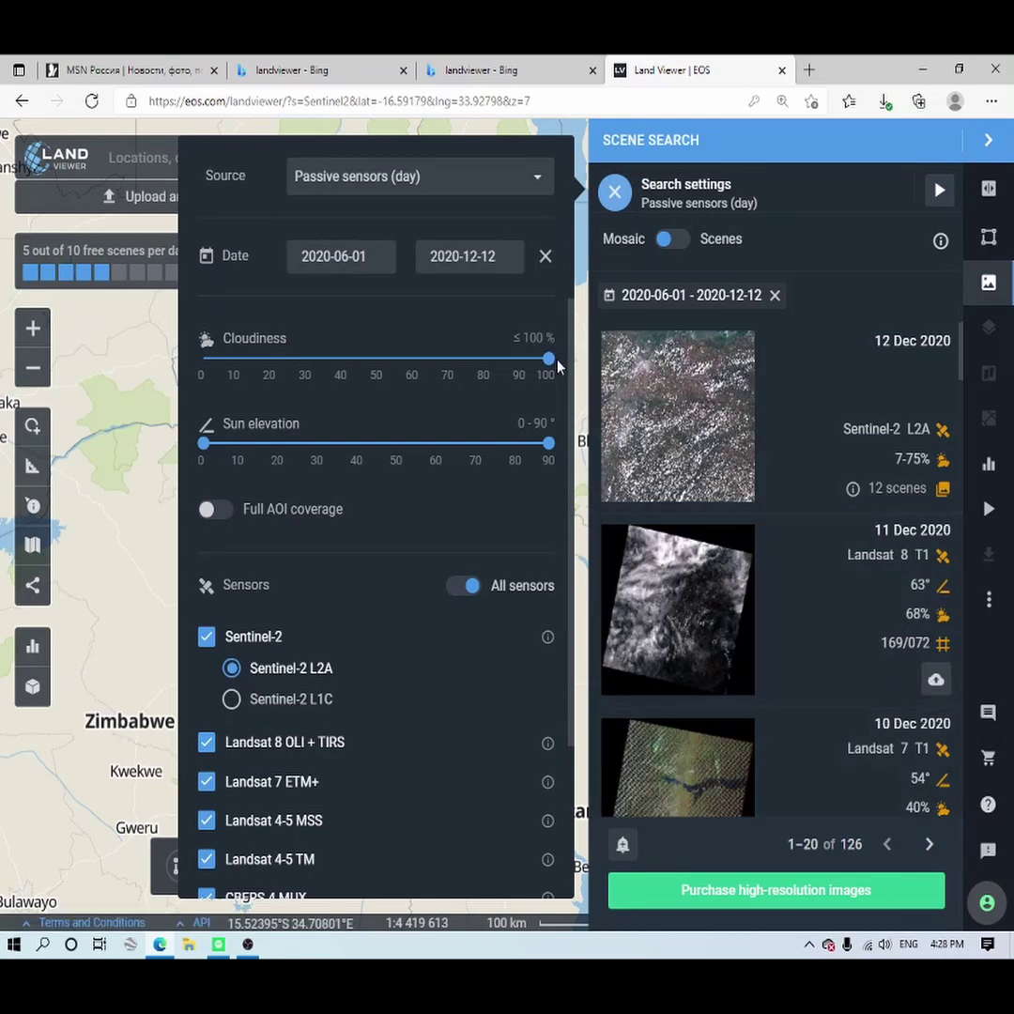
# Lower the maximum cloudiness of the scene search to 0 % and dismiss the Crop Monitoring promotion
pyautogui.moveTo(549, 360); pyautogui.dragTo(267, 357)
pyautogui.moveTo(244, 356); pyautogui.dragTo(533, 355)
pyautogui.moveTo(416, 350); pyautogui.dragTo(245, 369)
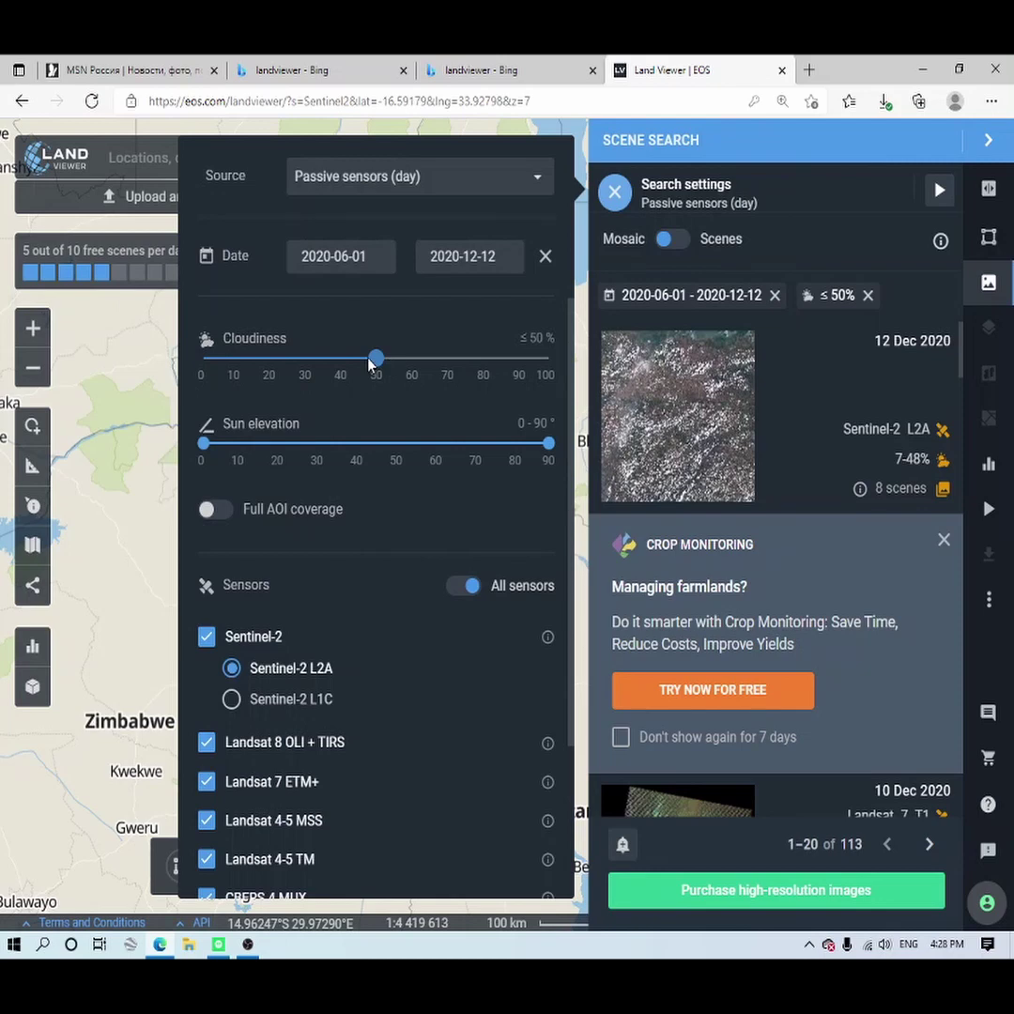
pyautogui.moveTo(376, 364); pyautogui.dragTo(191, 375)
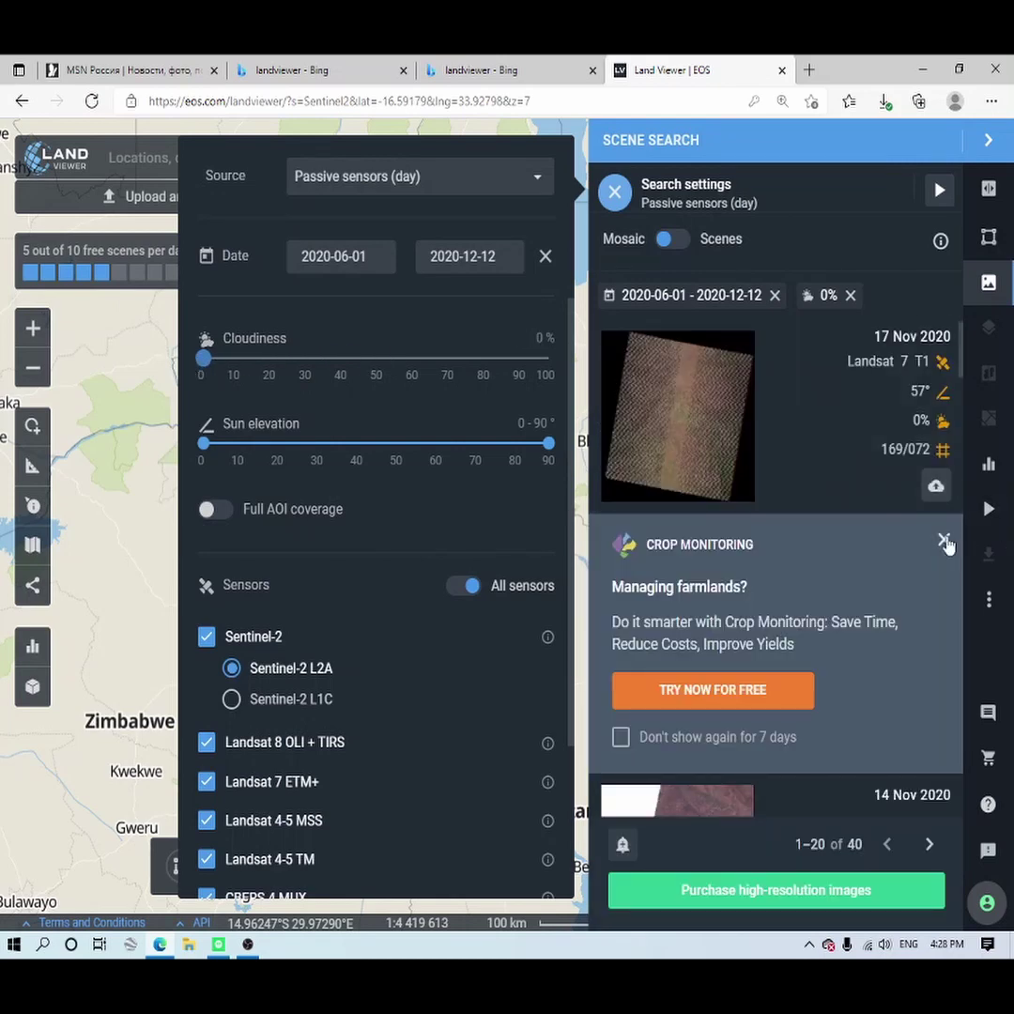
pyautogui.click(944, 542)
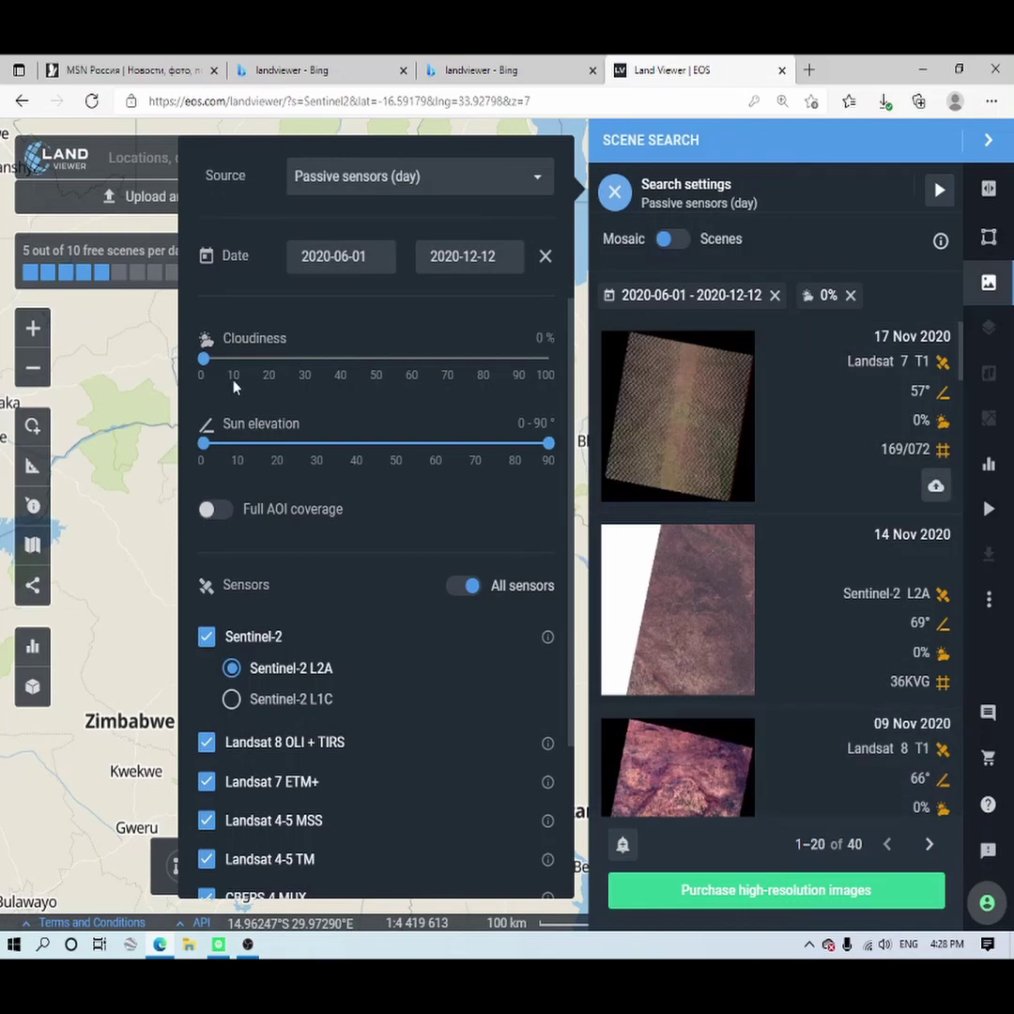
# Turn off all sensors, enable just Sentinel-2 L2A, and browse the filtered scenes
pyautogui.scroll(-1, 234, 403)
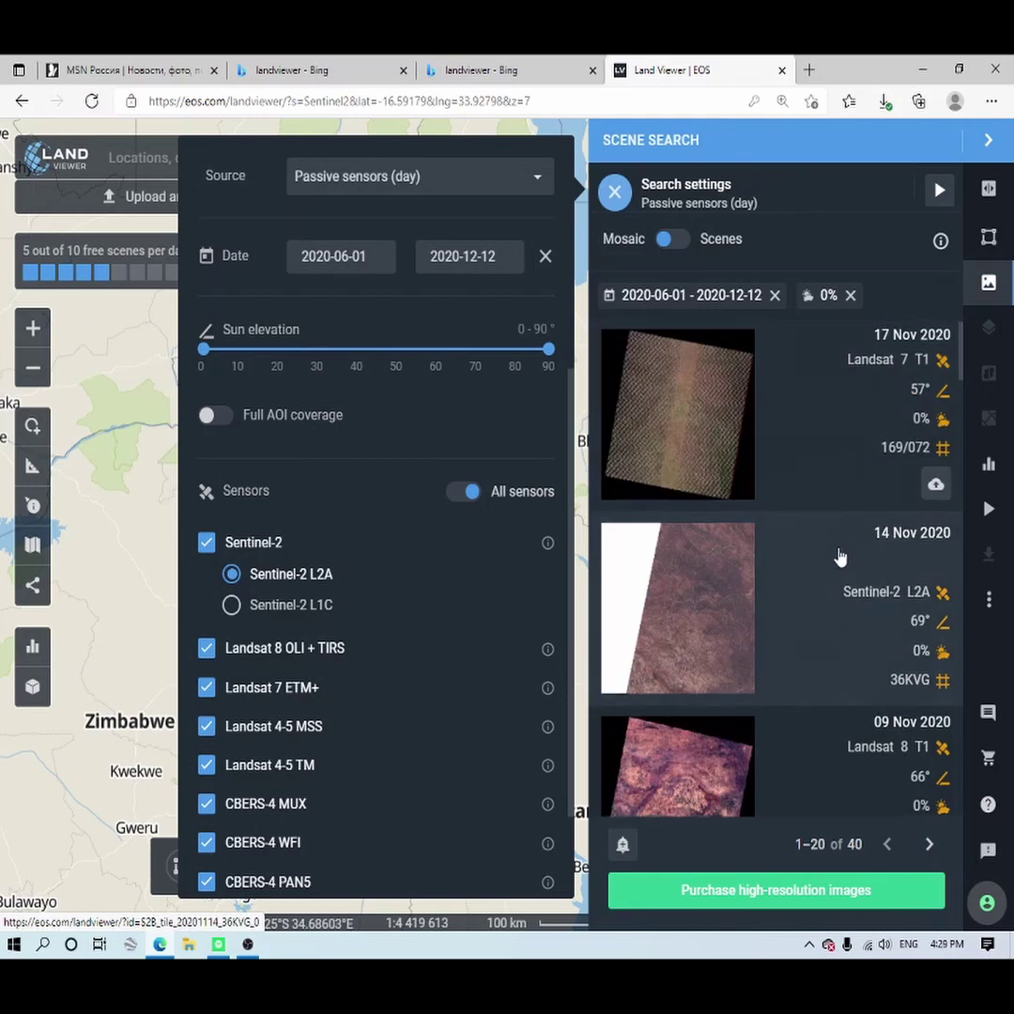
pyautogui.scroll(-1, 809, 572)
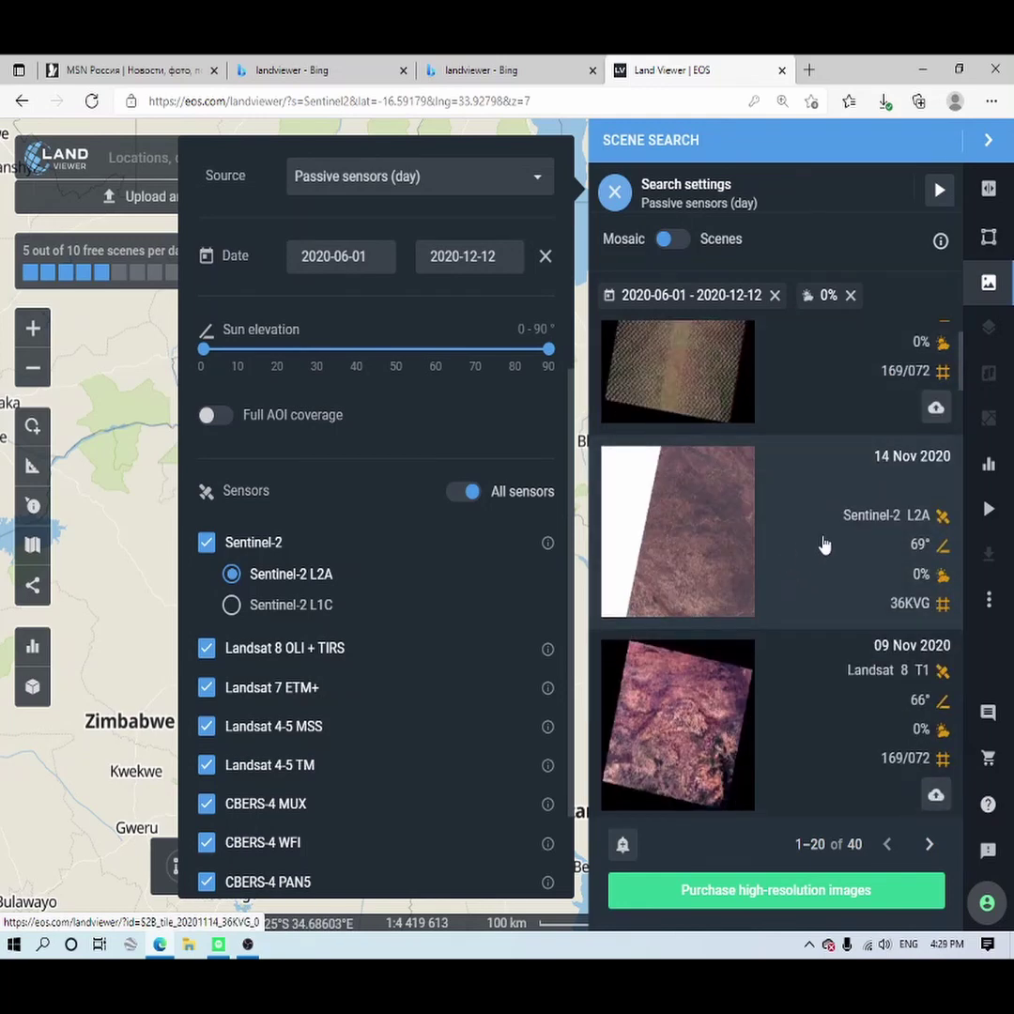
pyautogui.scroll(-2, 793, 549)
pyautogui.scroll(-3, 754, 571)
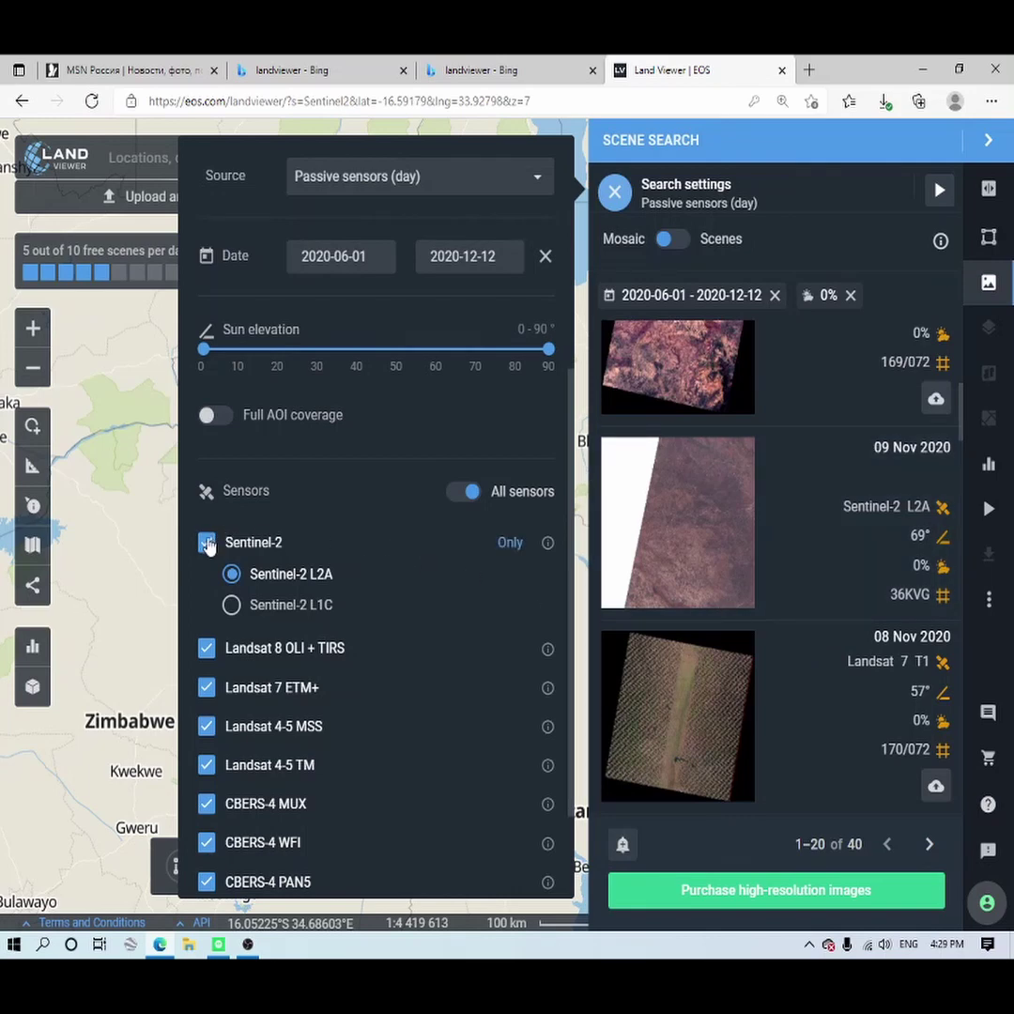
pyautogui.click(464, 491)
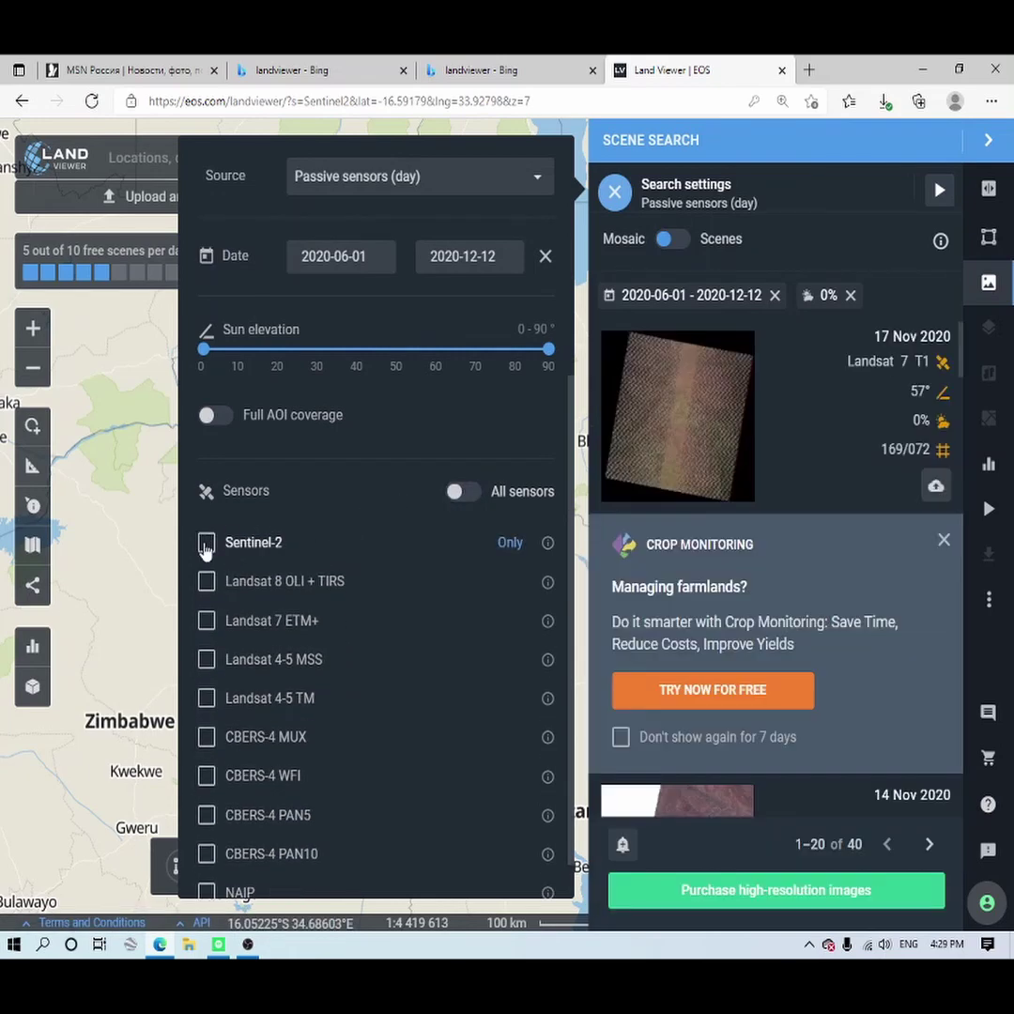
pyautogui.click(205, 546)
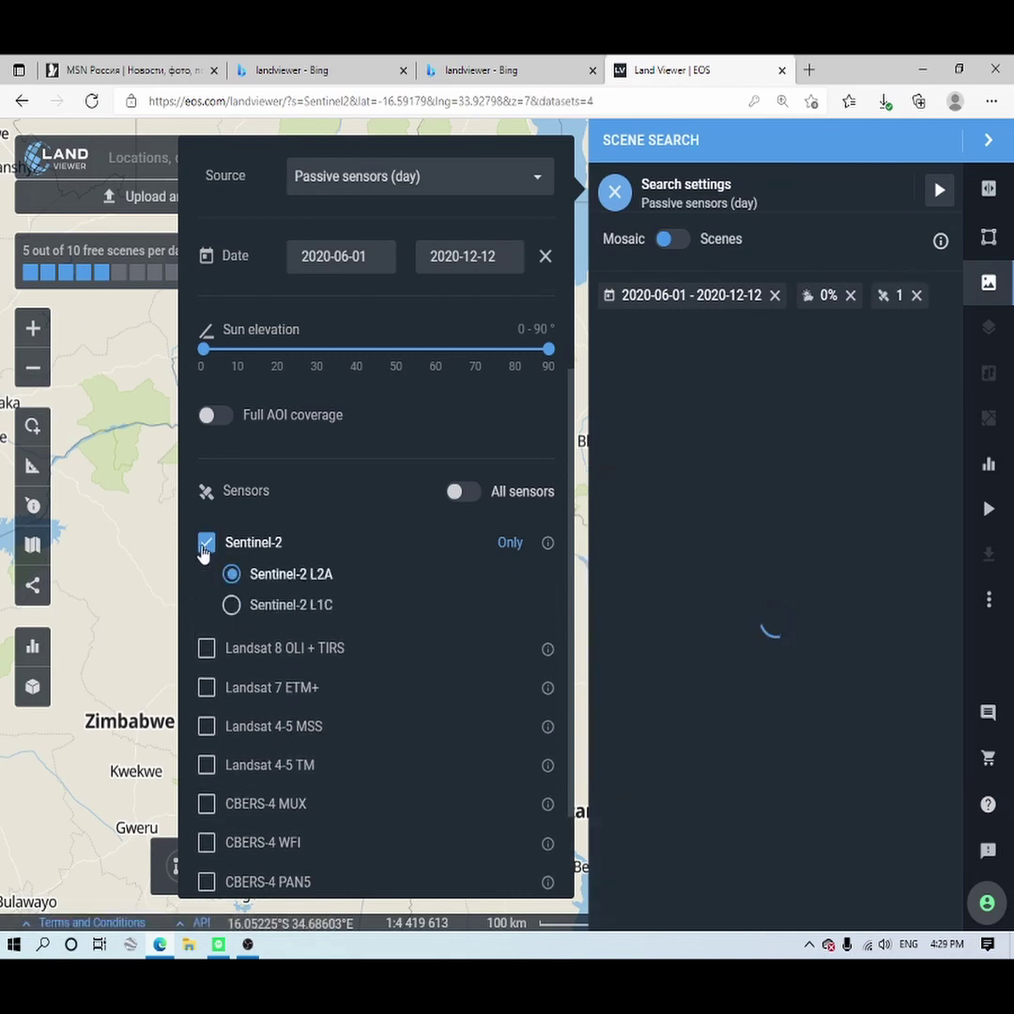
pyautogui.click(944, 540)
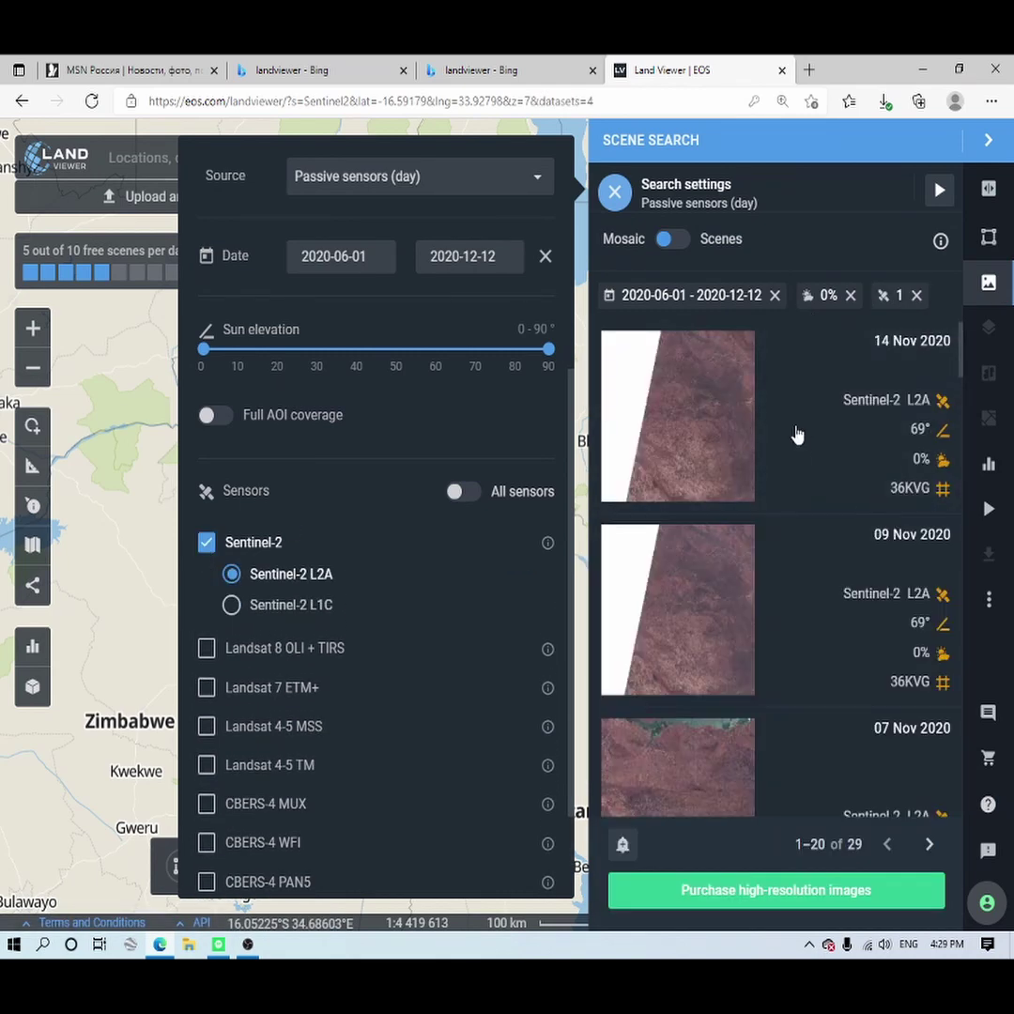
pyautogui.scroll(-2, 701, 724)
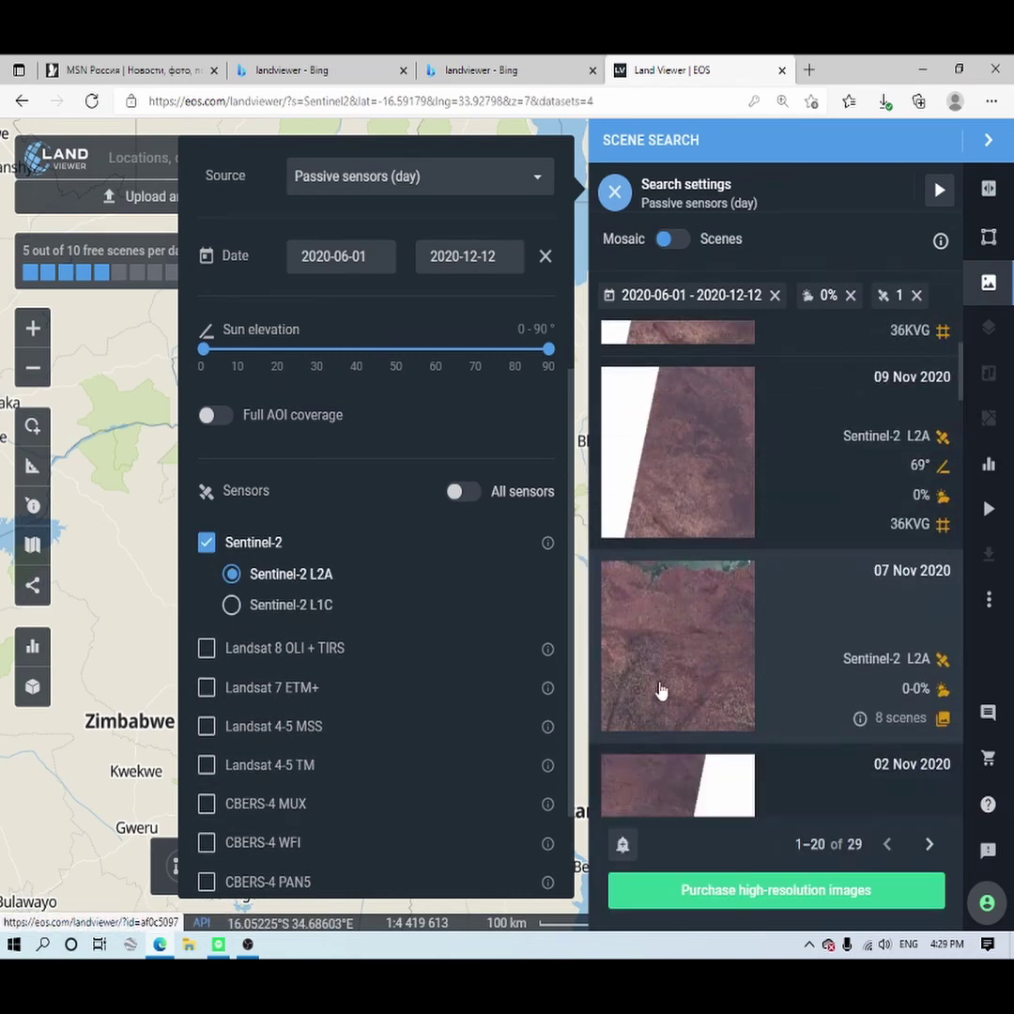
# Try filtering the scenes by Landsat 8 OLI + TIRS and by Landsat 7 ETM+, and clear both filters again
pyautogui.click(205, 544)
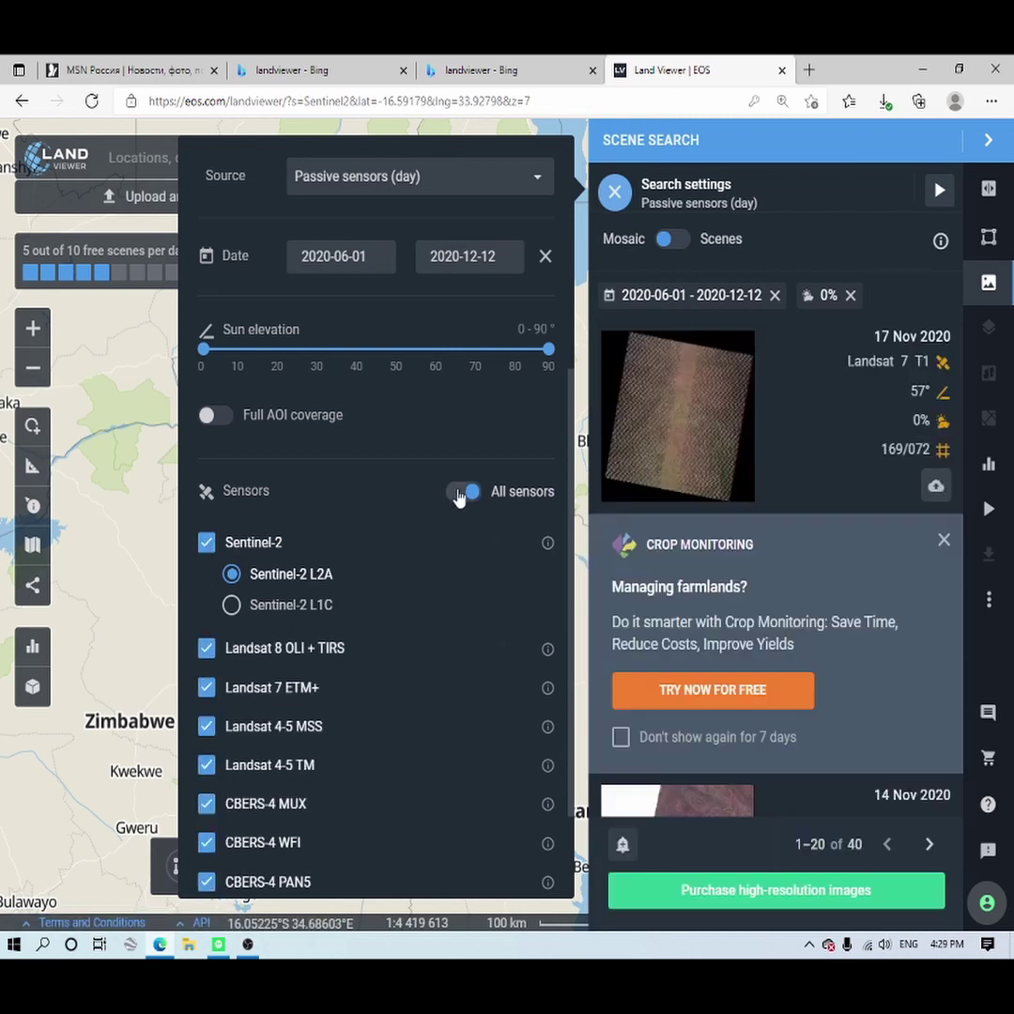
pyautogui.click(462, 491)
pyautogui.click(205, 583)
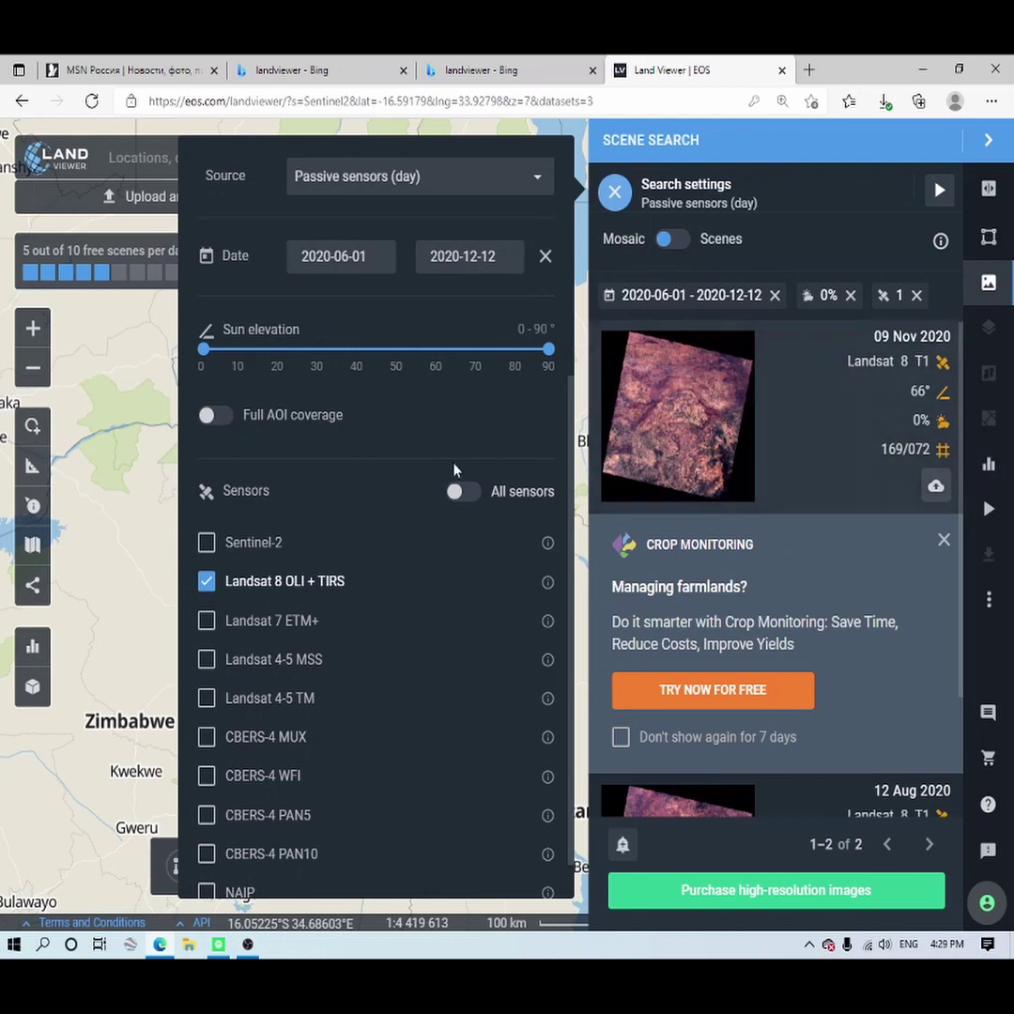
pyautogui.click(207, 623)
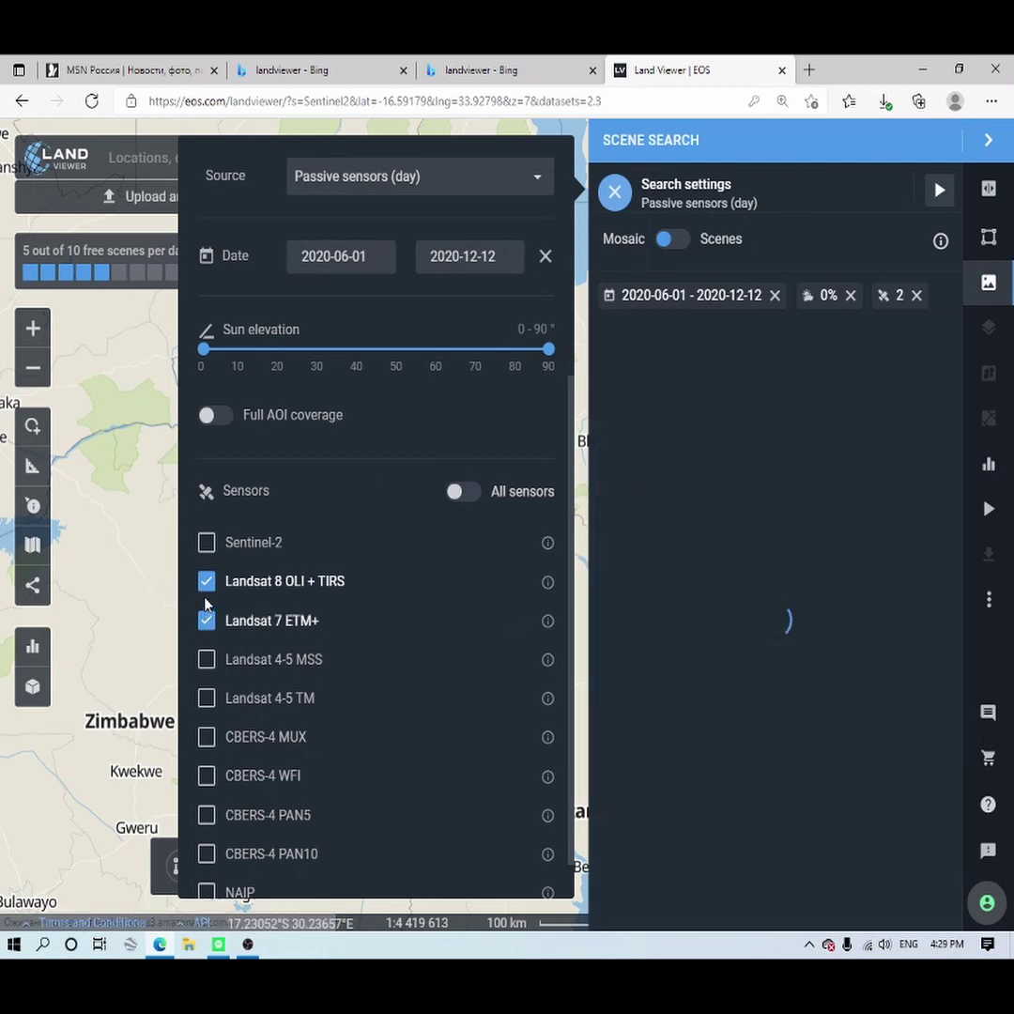
pyautogui.click(204, 585)
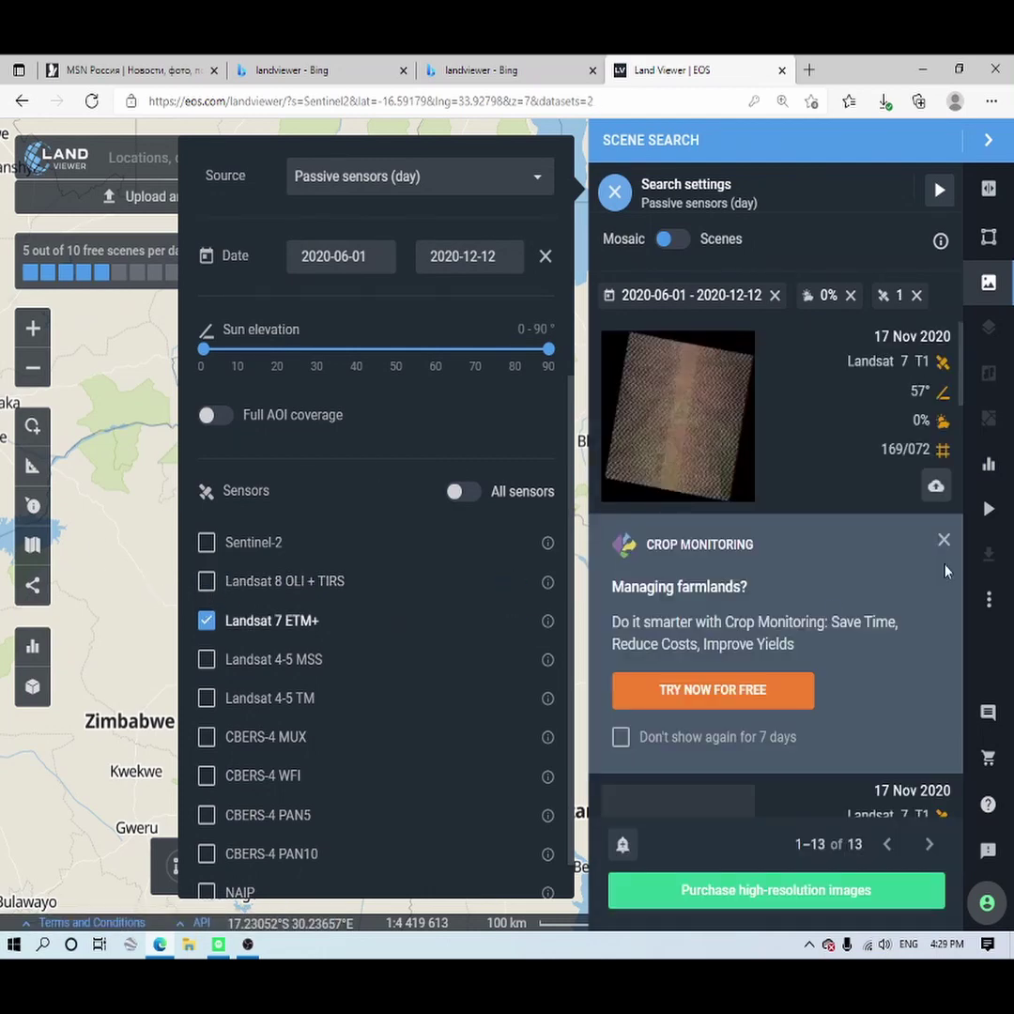
pyautogui.click(207, 622)
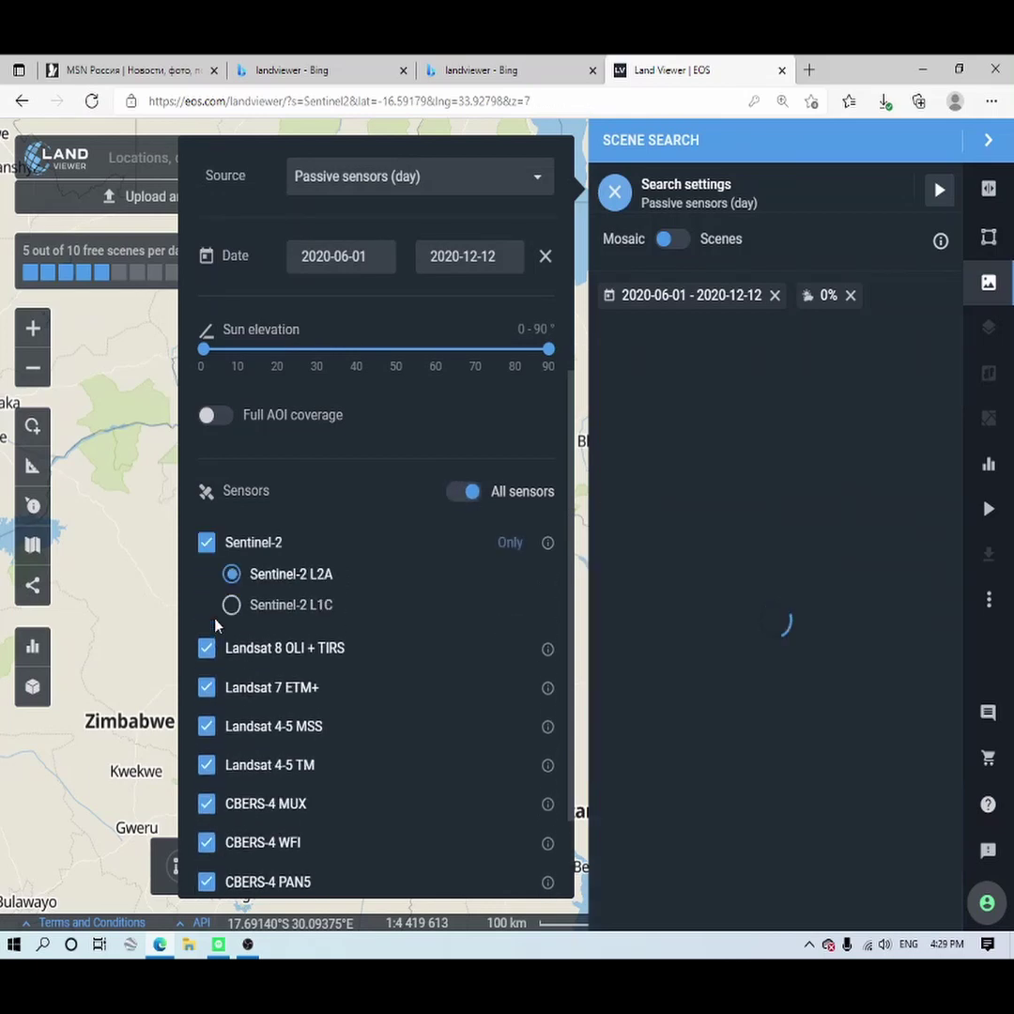
# Restrict the scene search to the Sentinel-2 sensor with L2A data and dismiss the Crop Monitoring promotion
pyautogui.click(448, 500)
pyautogui.click(208, 544)
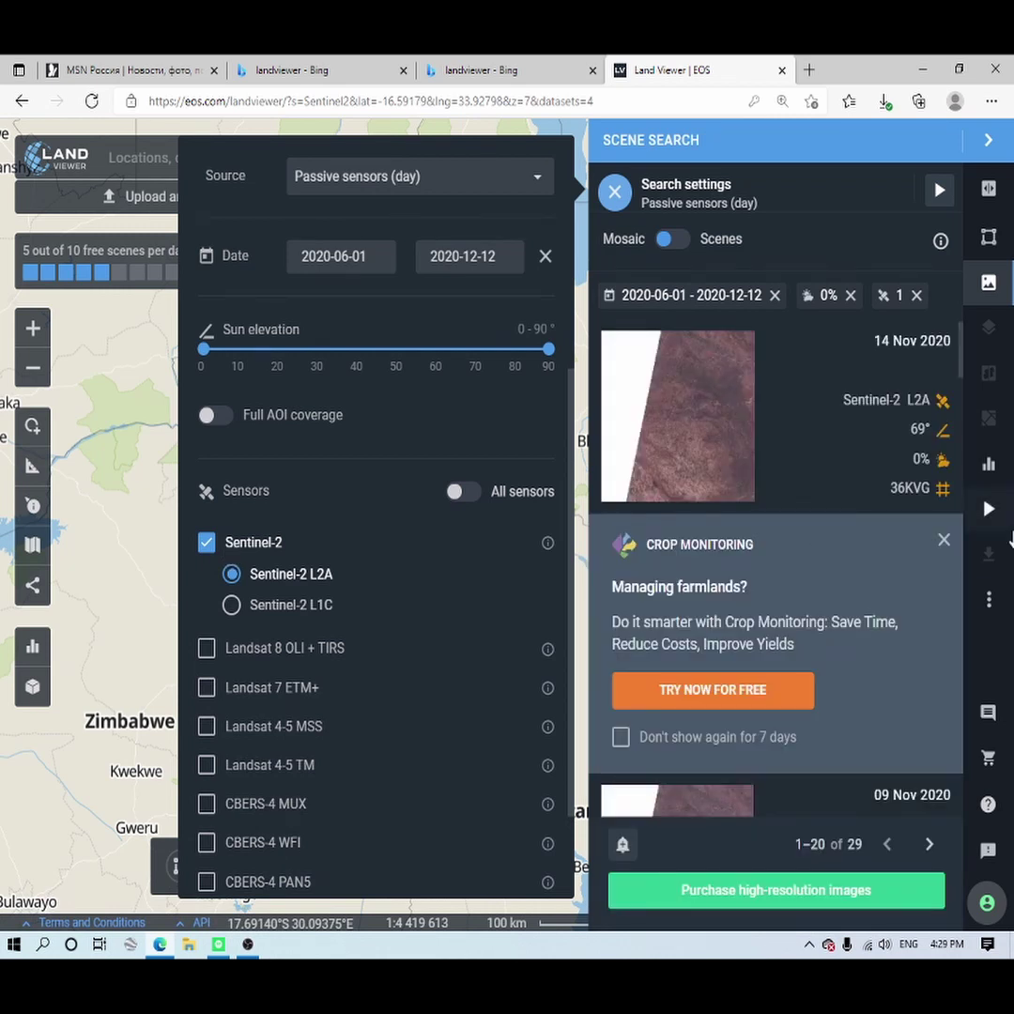
pyautogui.click(944, 542)
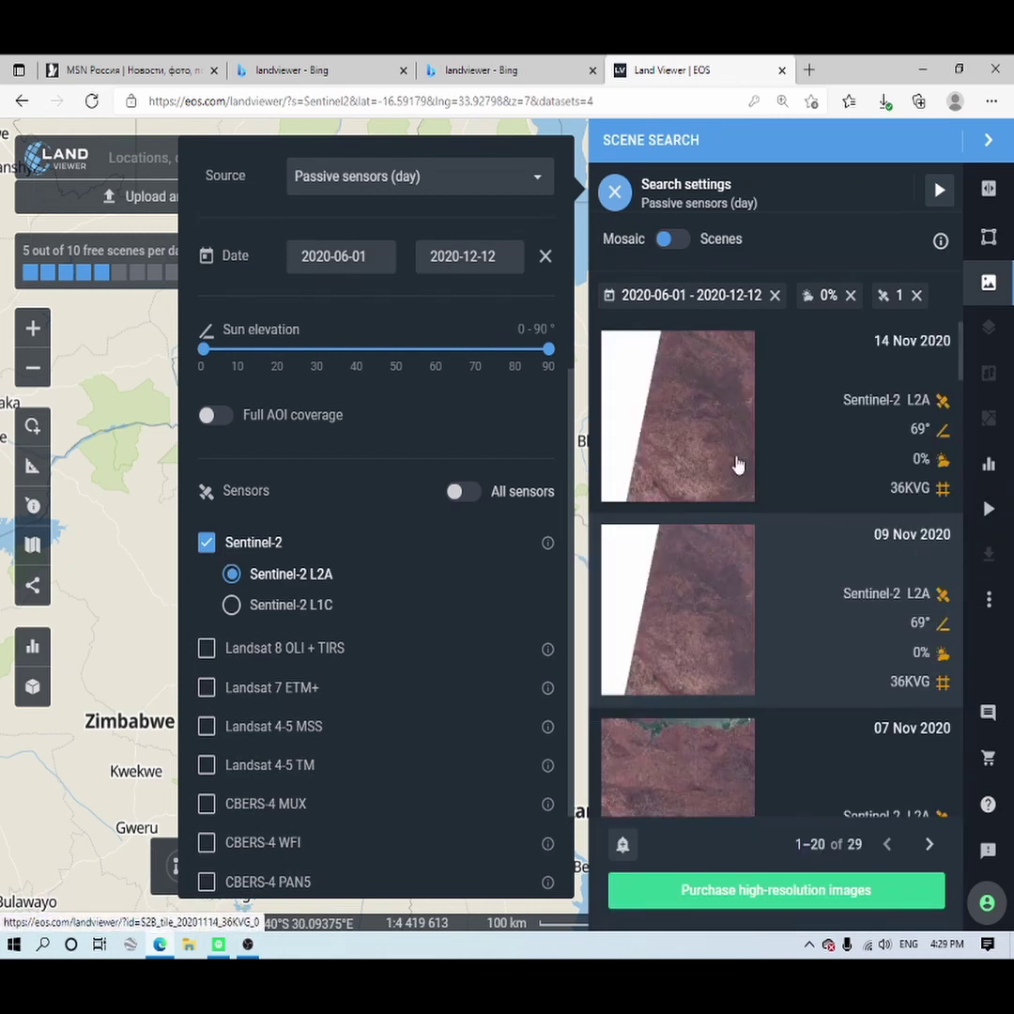
# Switch the search results from mosaics to individual scenes and close the search settings
pyautogui.click(677, 243)
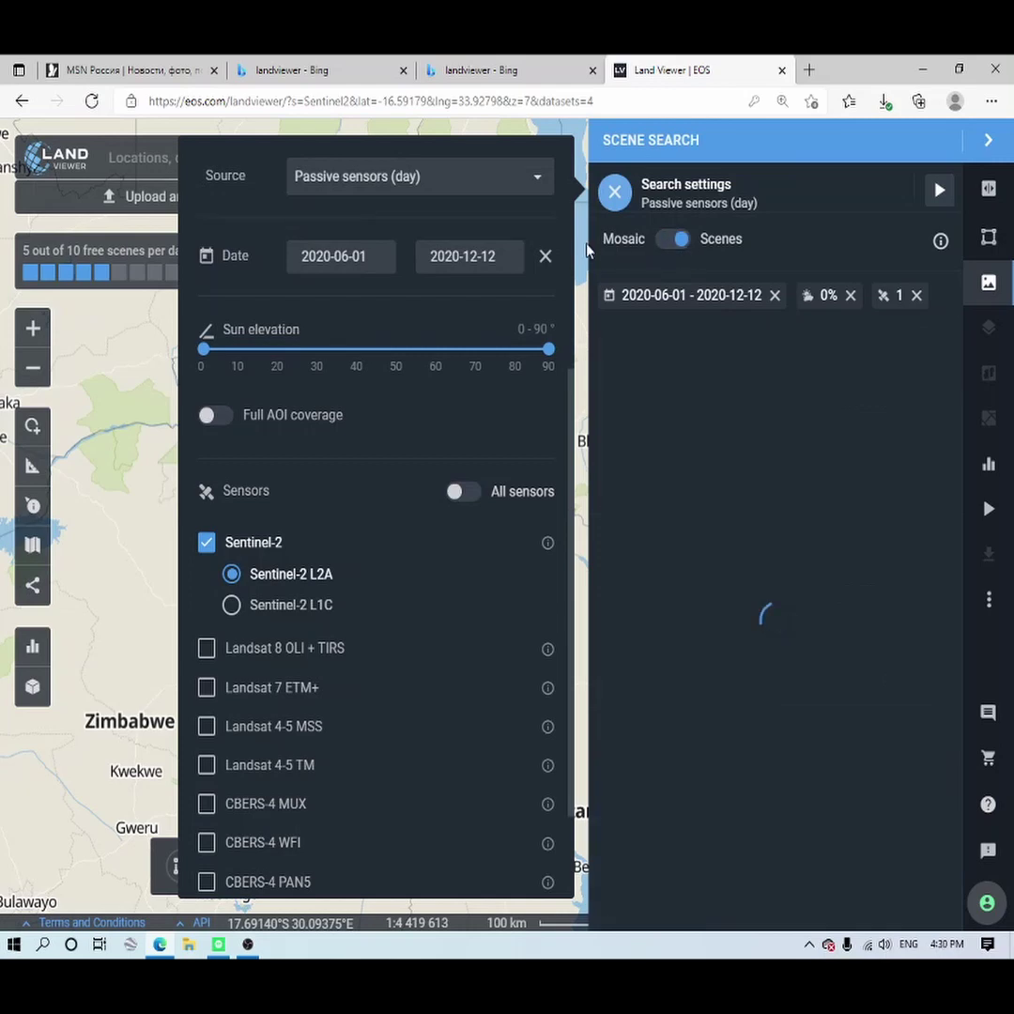
pyautogui.click(944, 541)
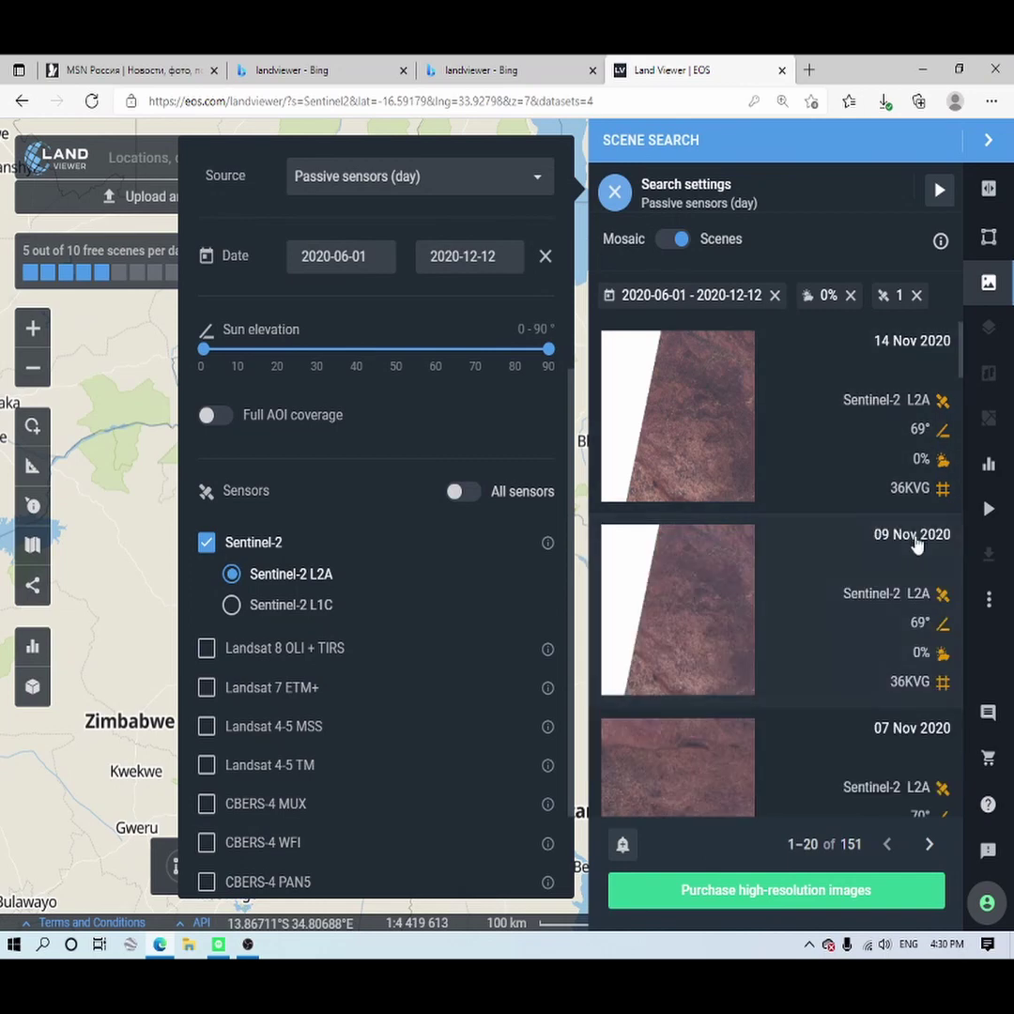
pyautogui.scroll(-1, 754, 470)
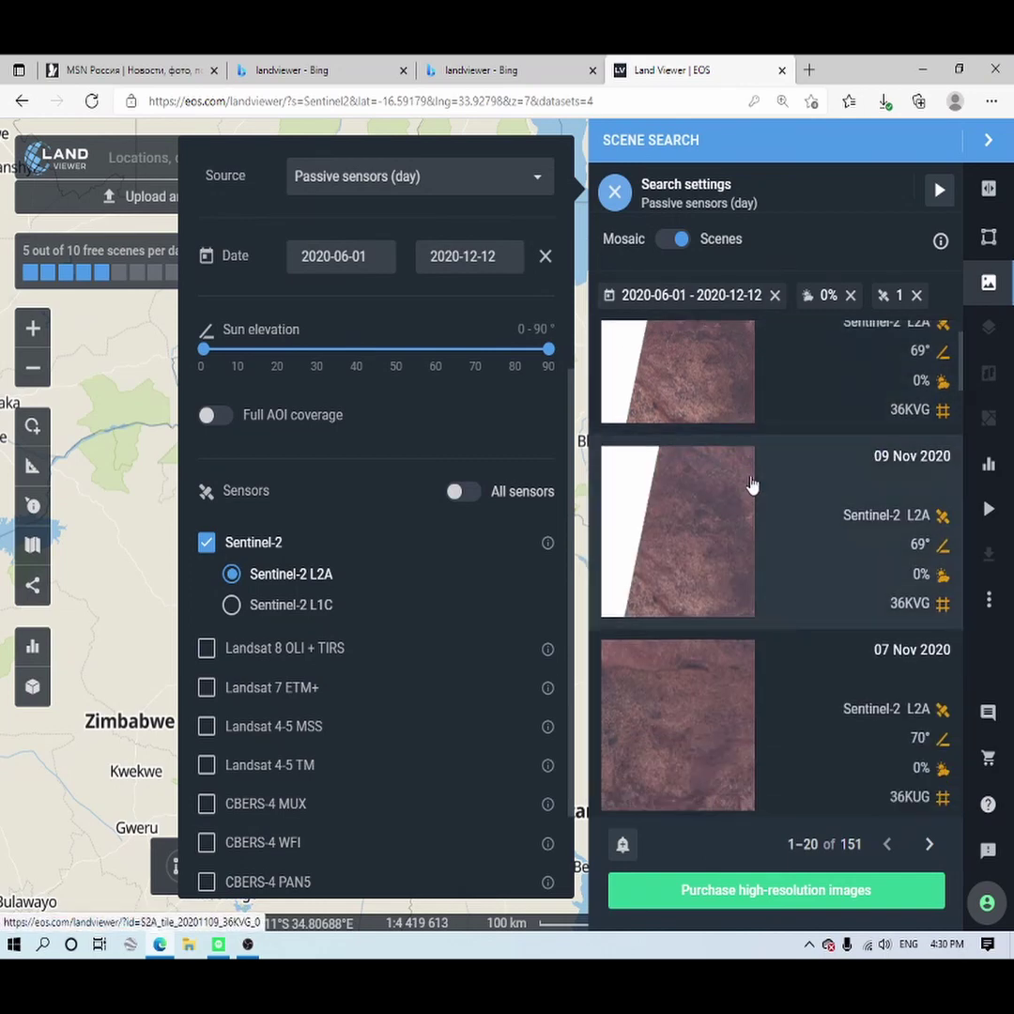
pyautogui.scroll(1, 770, 395)
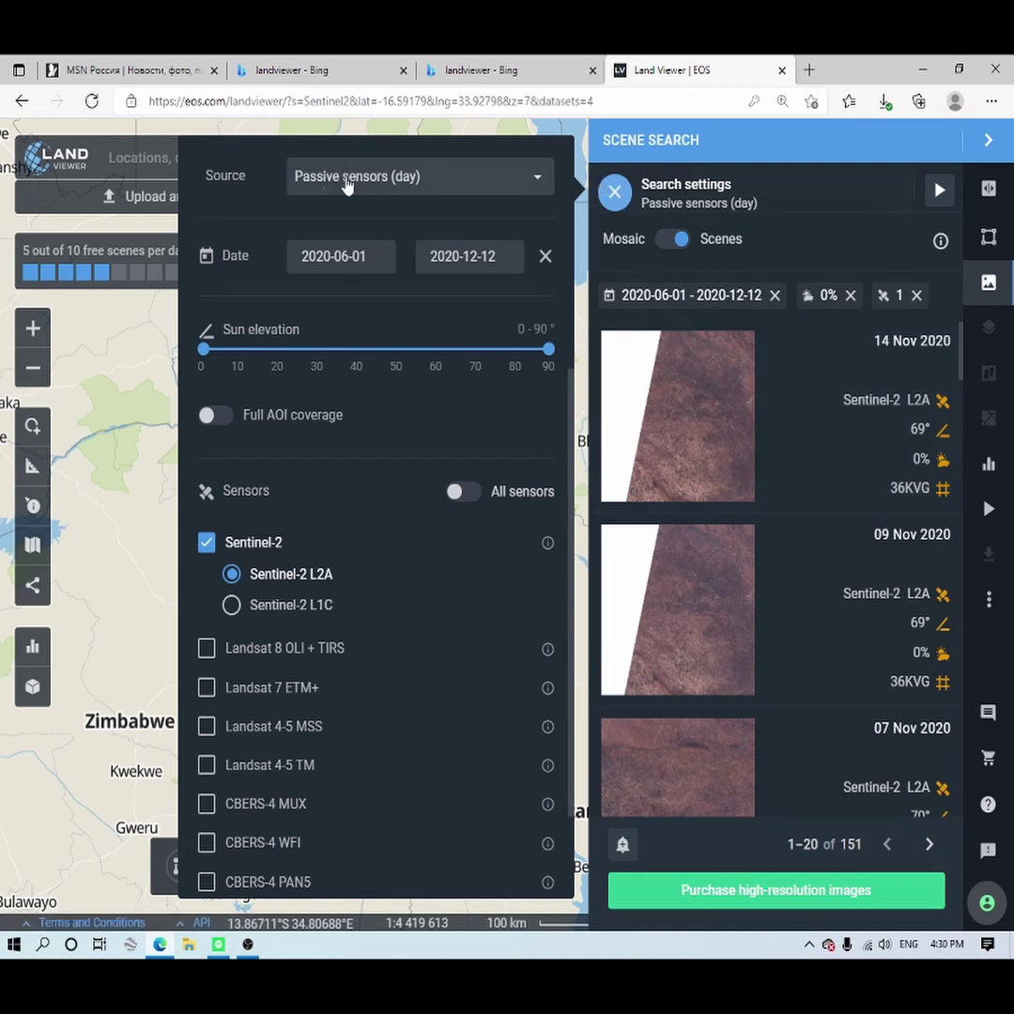
pyautogui.click(614, 194)
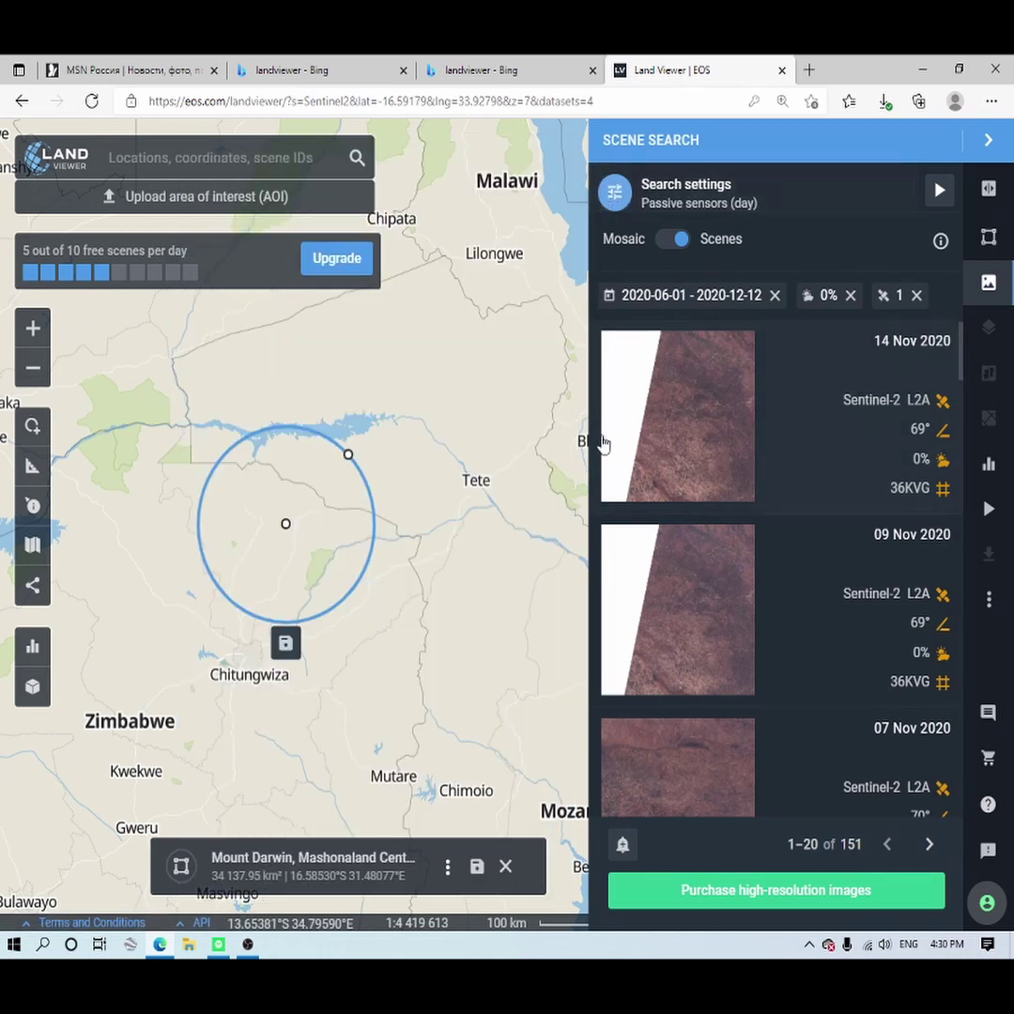
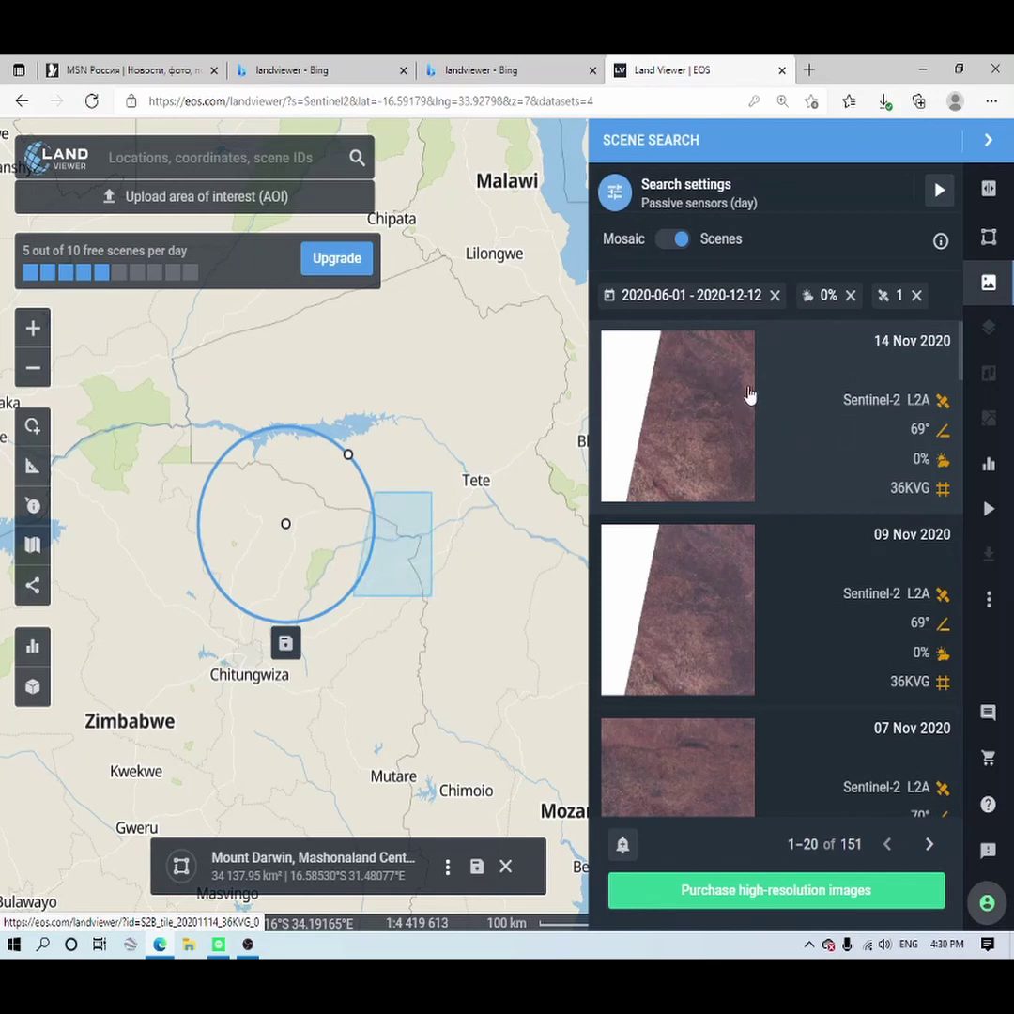
# Compare the scene footprints with the circular area and load the 07 Nov 2020 Sentinel-2 L2A scene of tile 36LTH on the map
pyautogui.moveTo(85, 272)
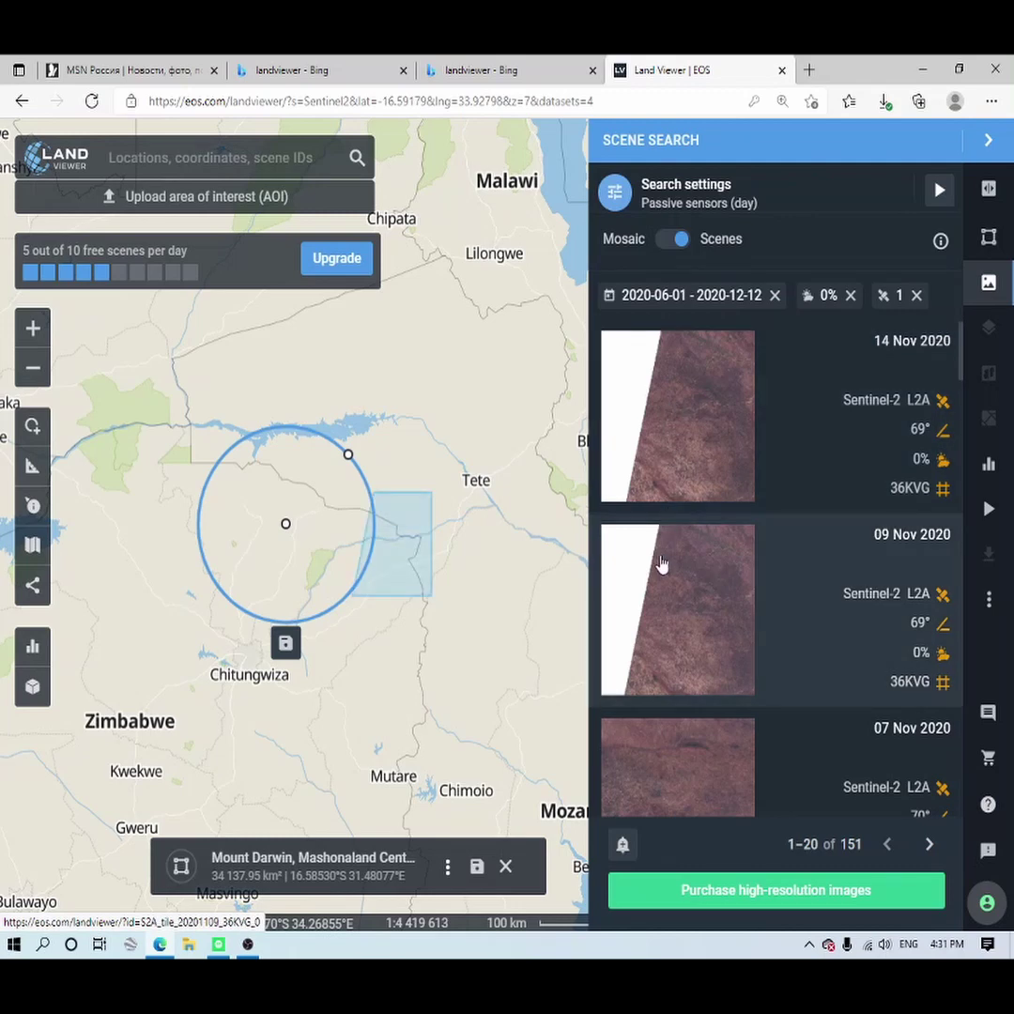
pyautogui.scroll(-2, 661, 561)
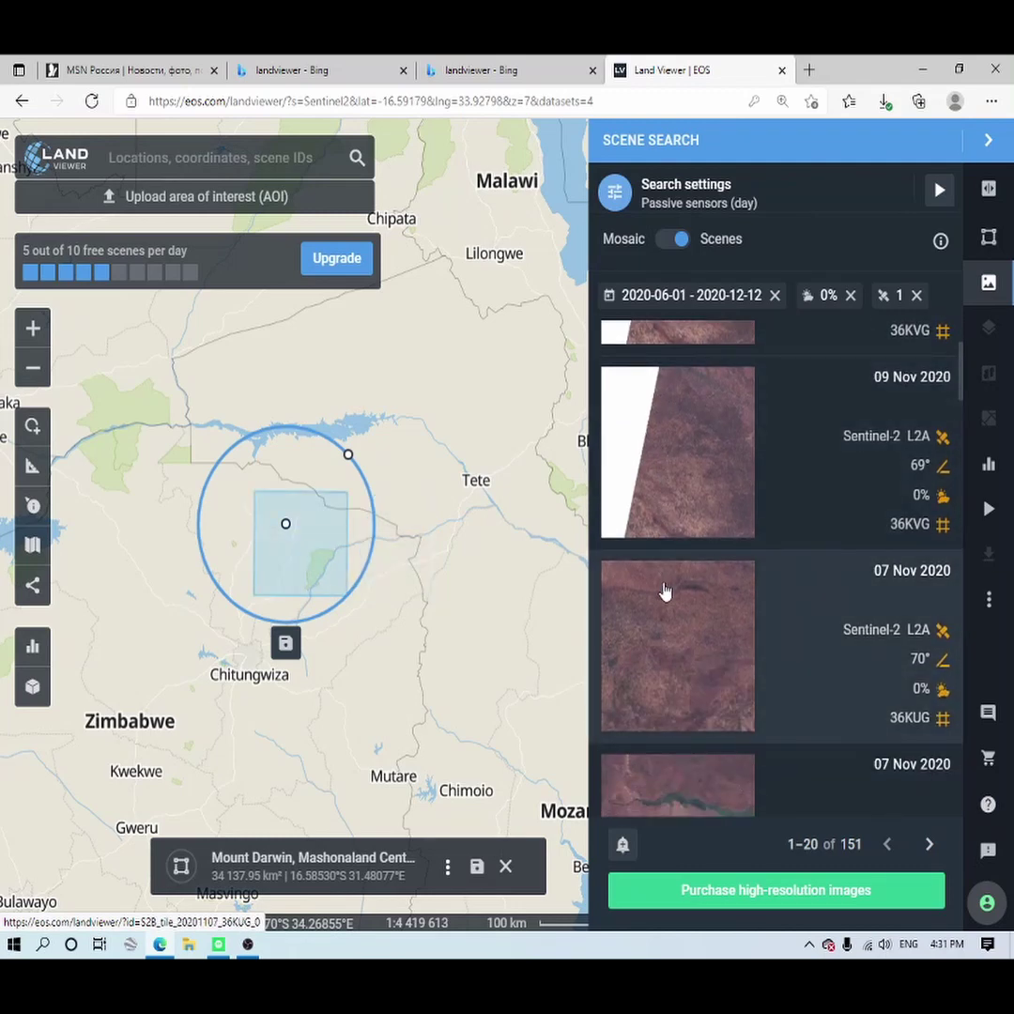
pyautogui.scroll(-2, 664, 593)
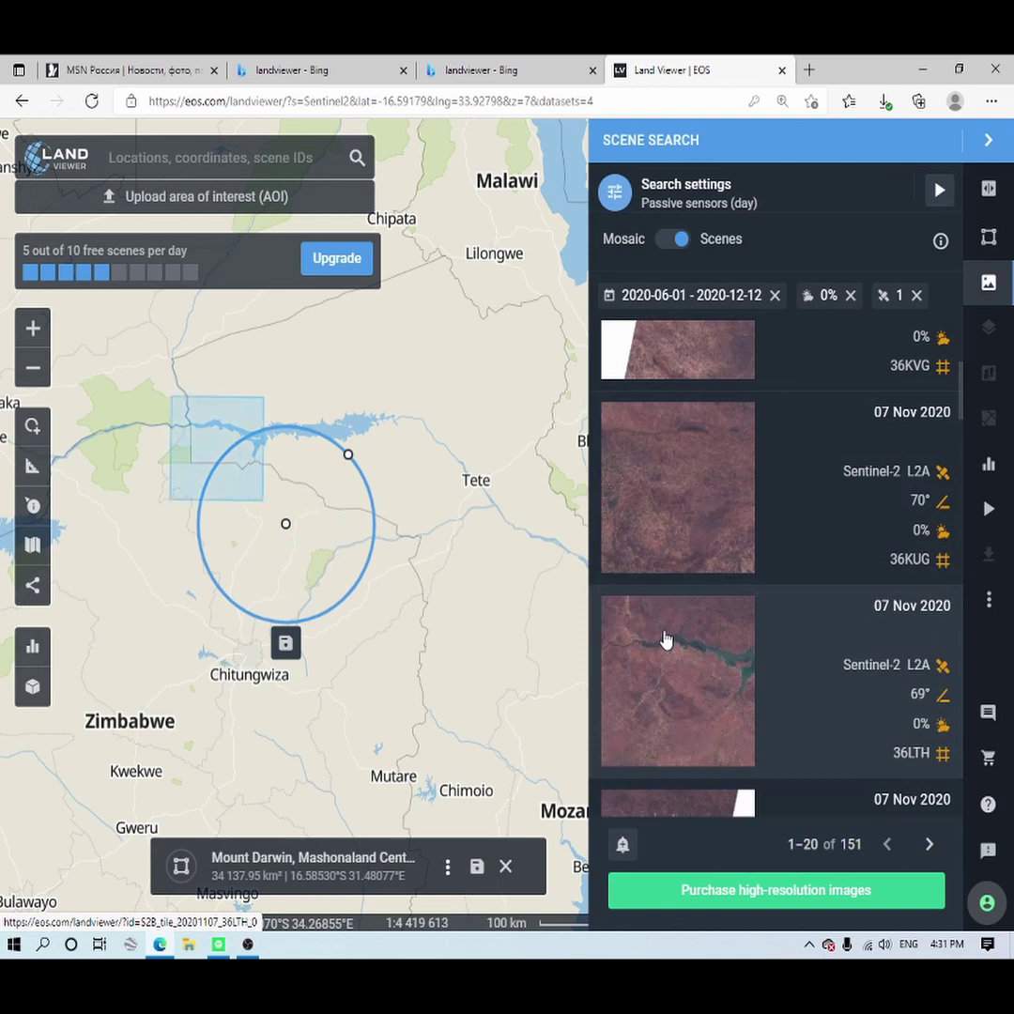
pyautogui.scroll(-2, 664, 638)
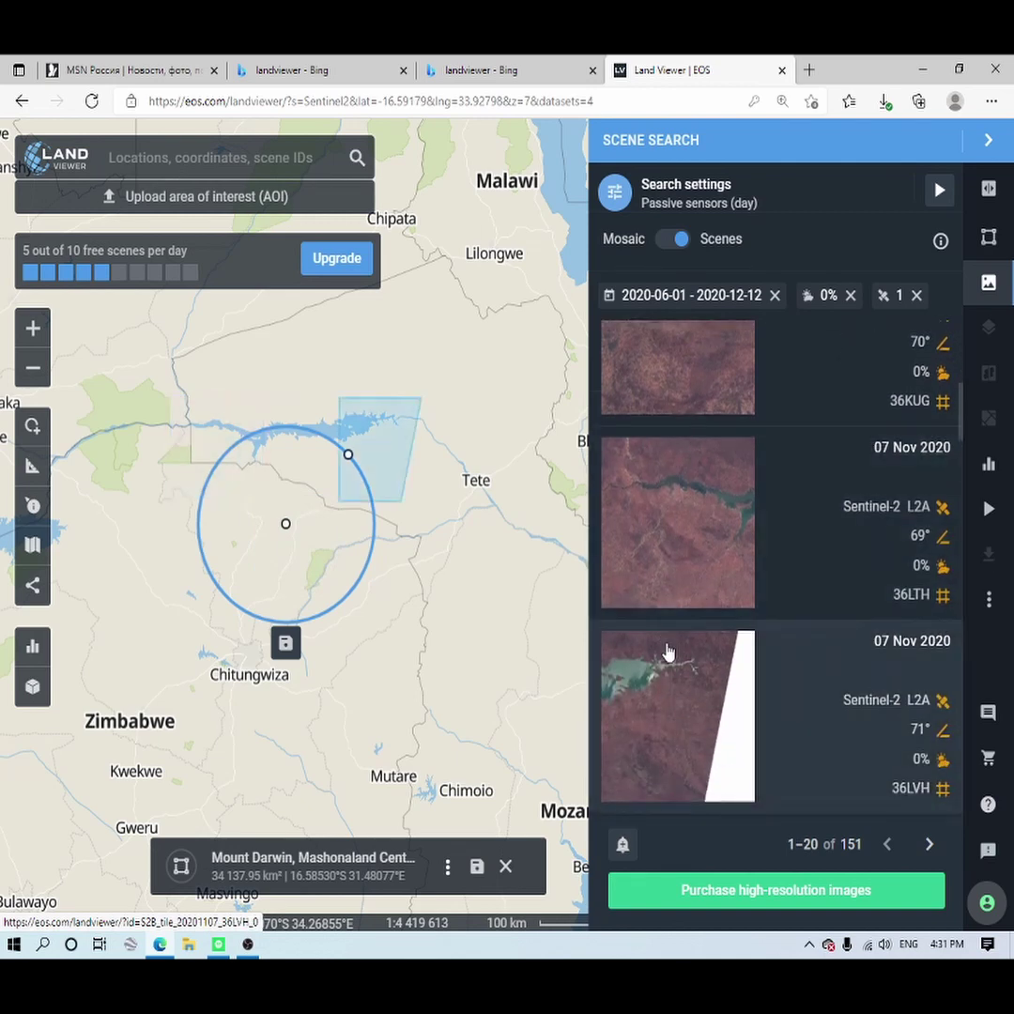
pyautogui.scroll(-2, 665, 652)
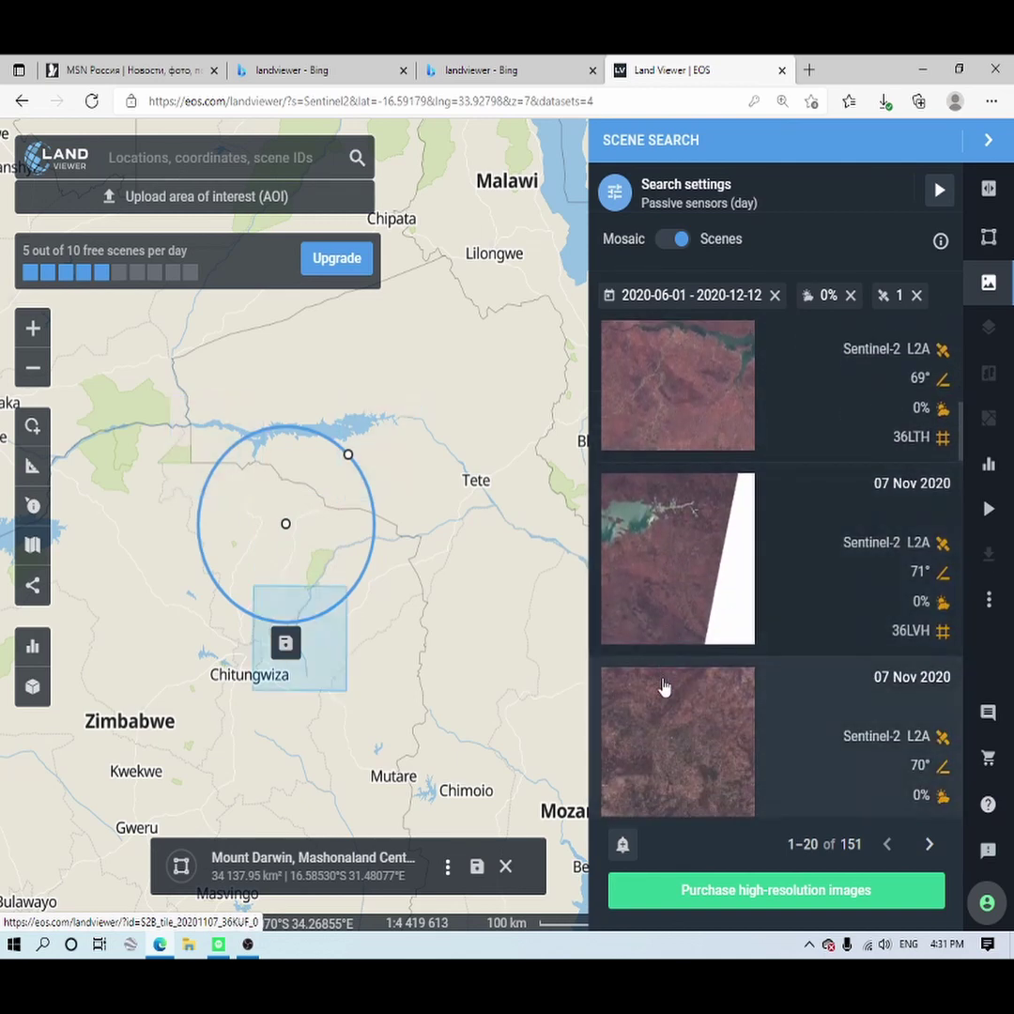
pyautogui.scroll(-2, 663, 688)
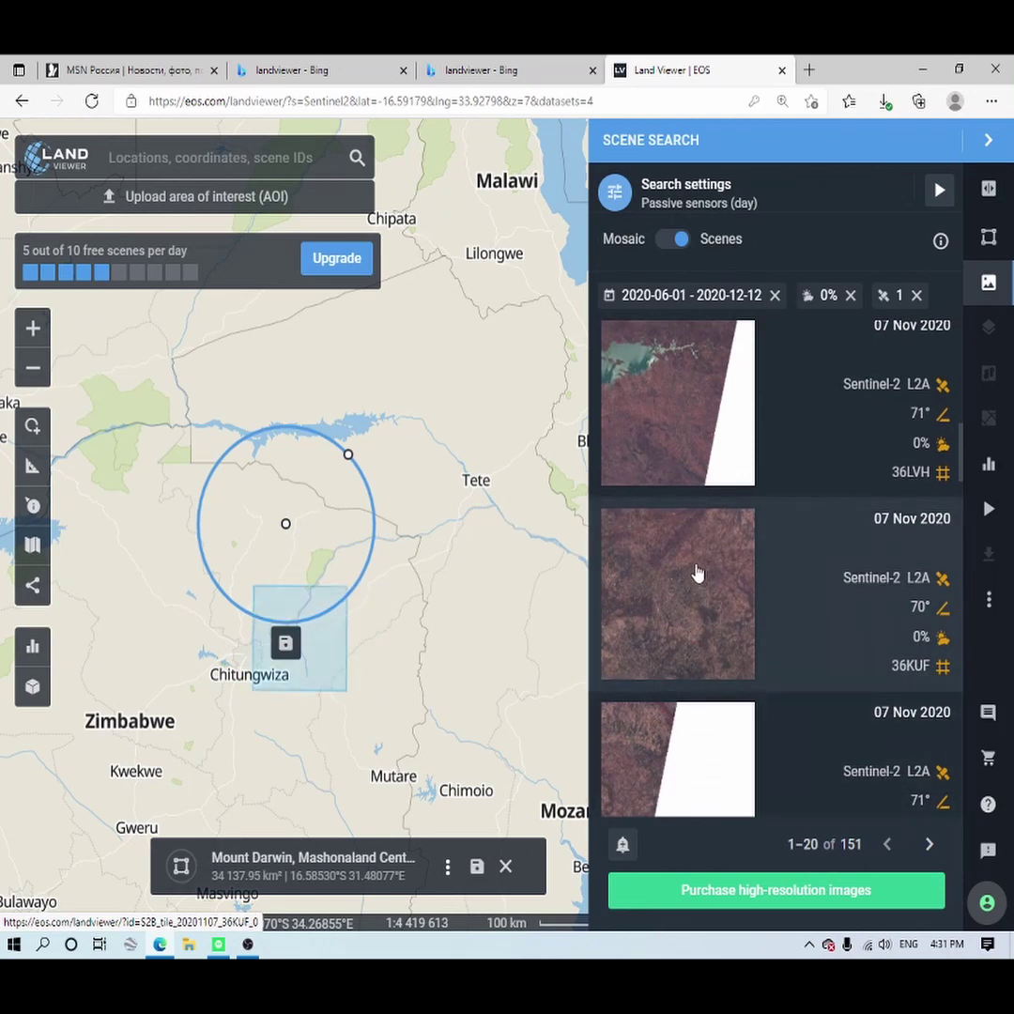
pyautogui.scroll(2, 699, 587)
pyautogui.scroll(3, 693, 533)
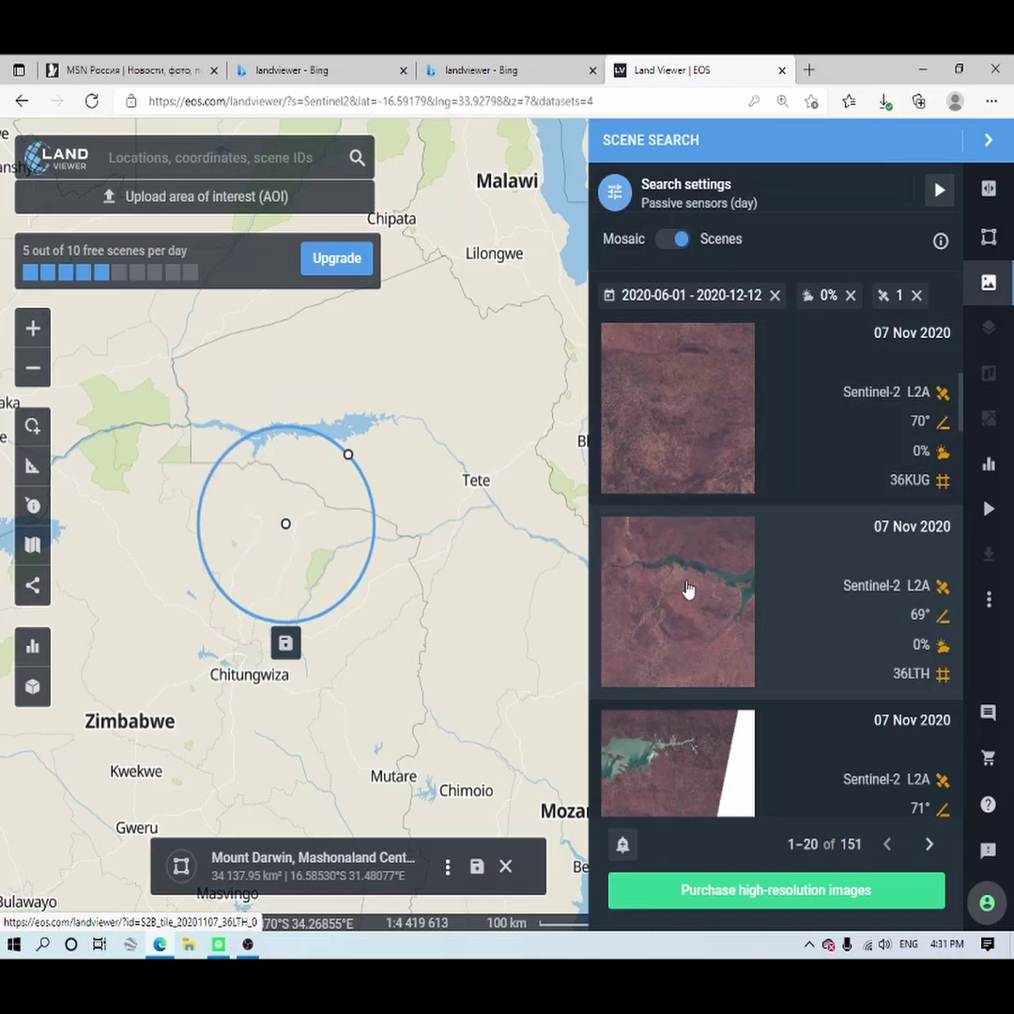
pyautogui.click(672, 631)
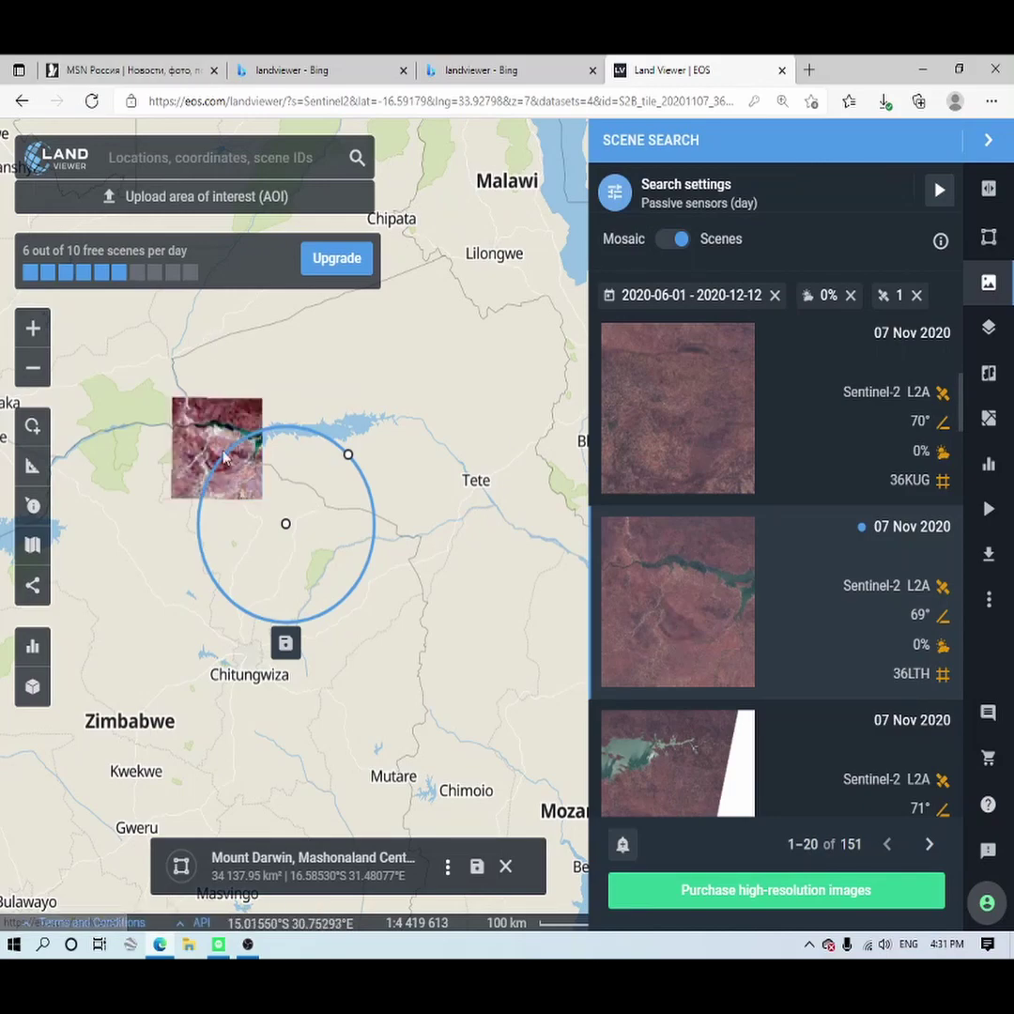
# Examine the loaded scene close up around the reservoir at its eastern edge
pyautogui.scroll(-1, 197, 408)
pyautogui.scroll(3, 197, 408)
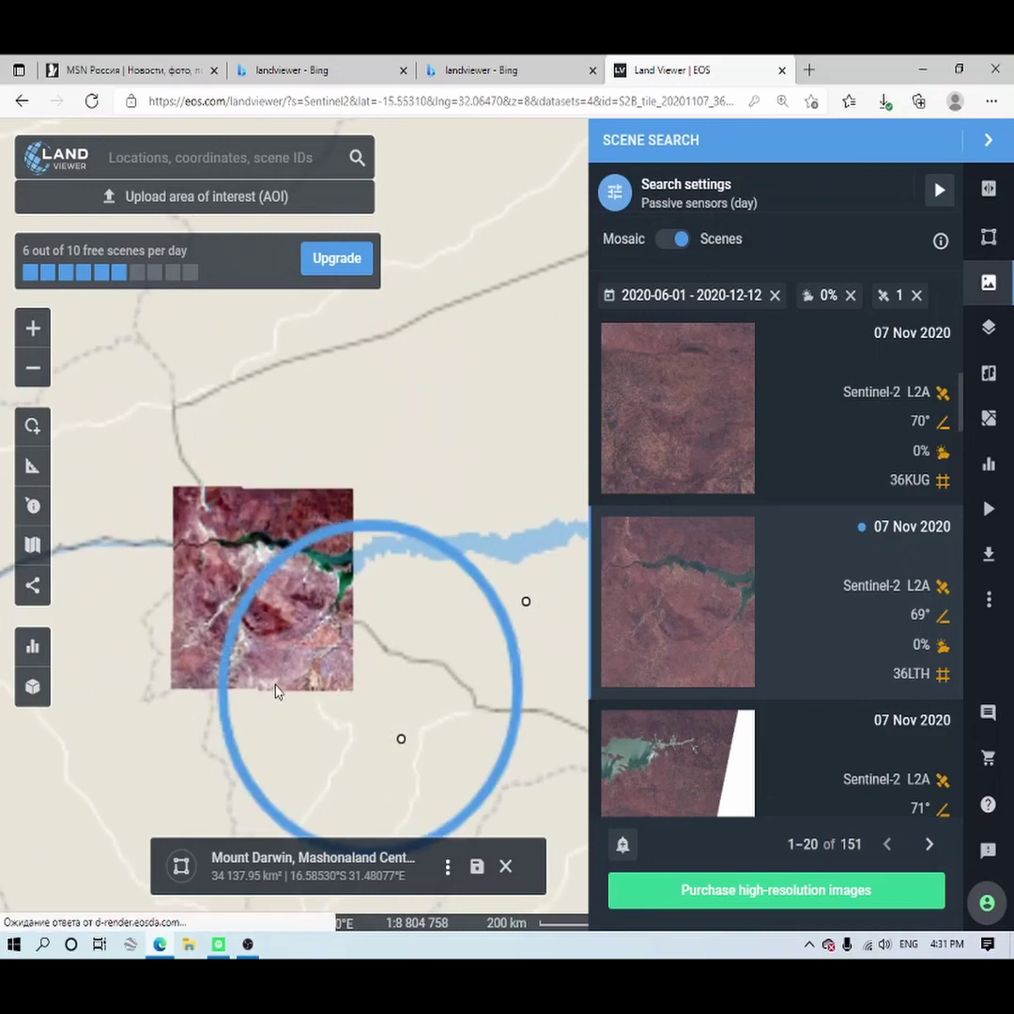
pyautogui.moveTo(274, 656); pyautogui.dragTo(291, 428)
pyautogui.scroll(1, 451, 562)
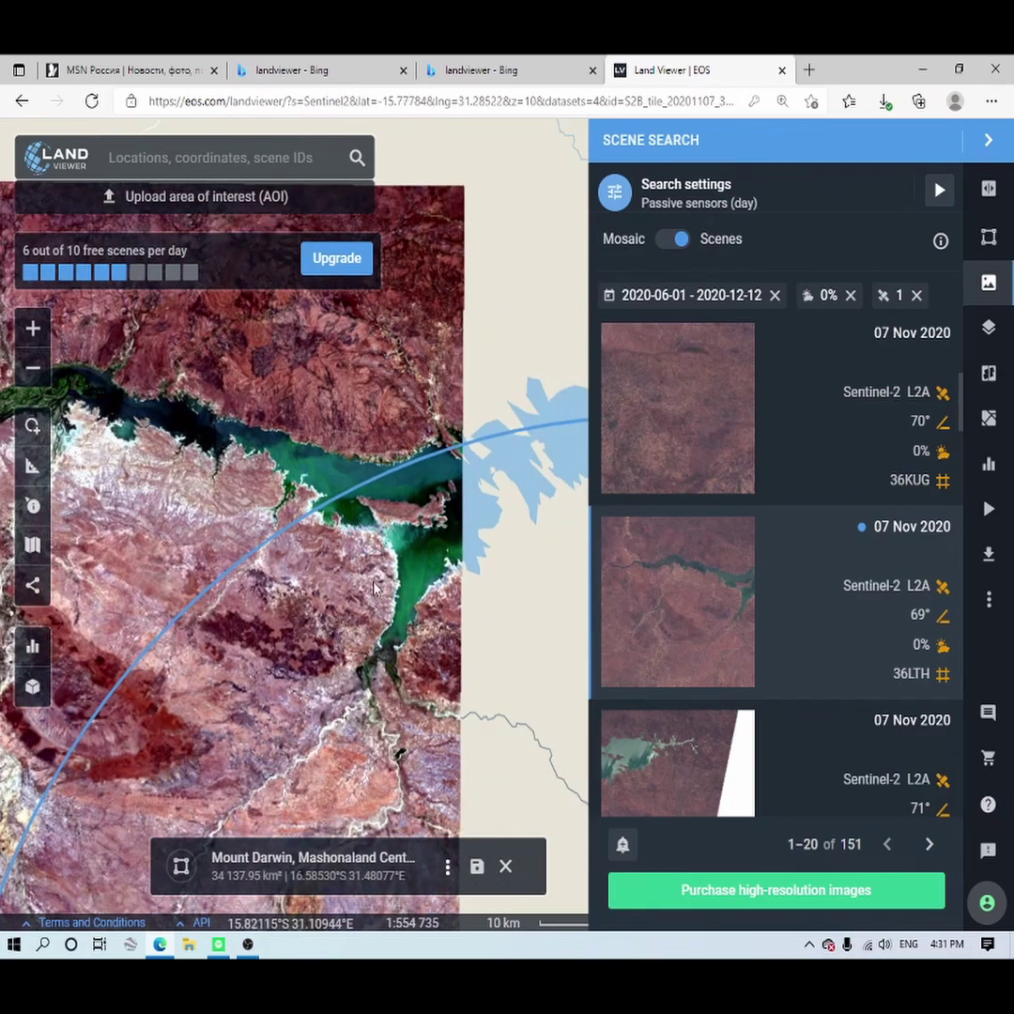
# Examine the river and the reservoir inlet from the scene's western edge to its eastern edge
pyautogui.moveTo(295, 542); pyautogui.dragTo(469, 493)
pyautogui.moveTo(239, 439); pyautogui.dragTo(357, 413)
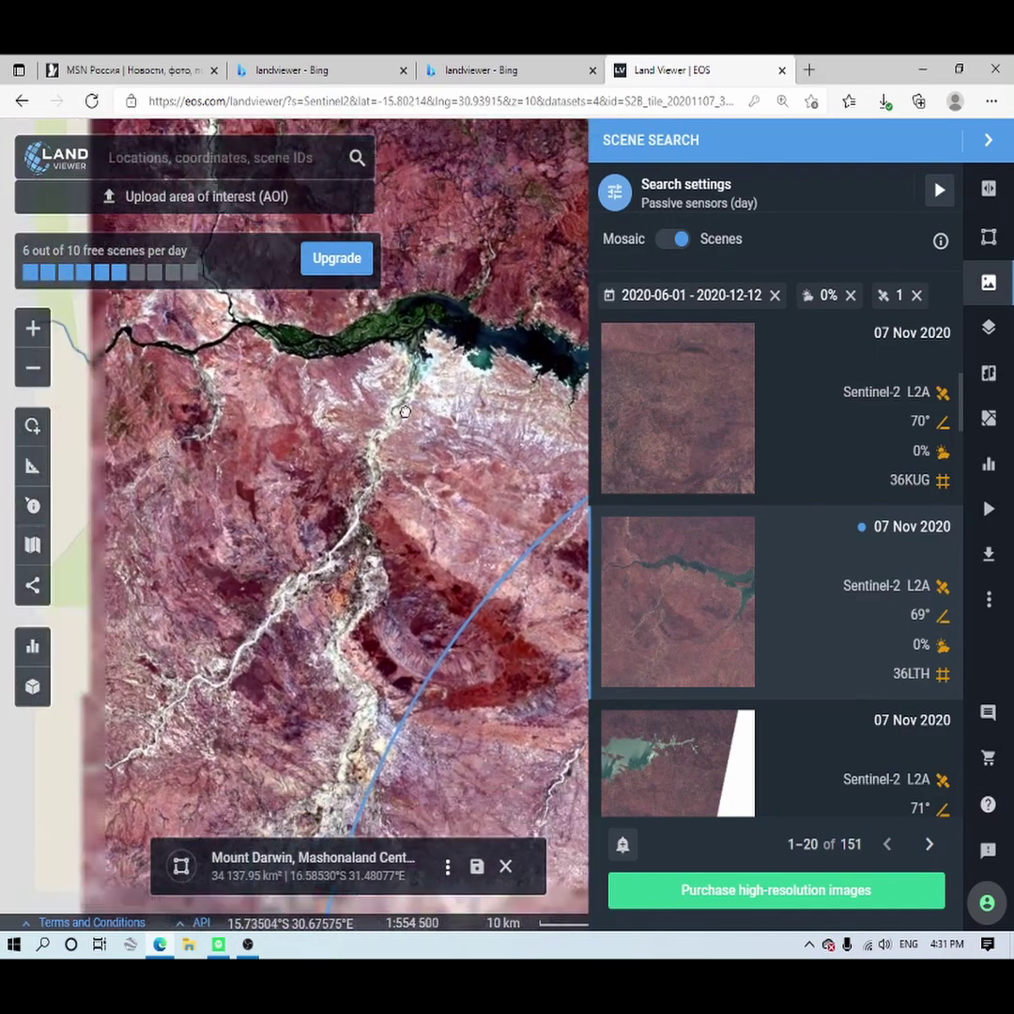
pyautogui.moveTo(383, 578); pyautogui.dragTo(194, 644)
pyautogui.scroll(2, 369, 500)
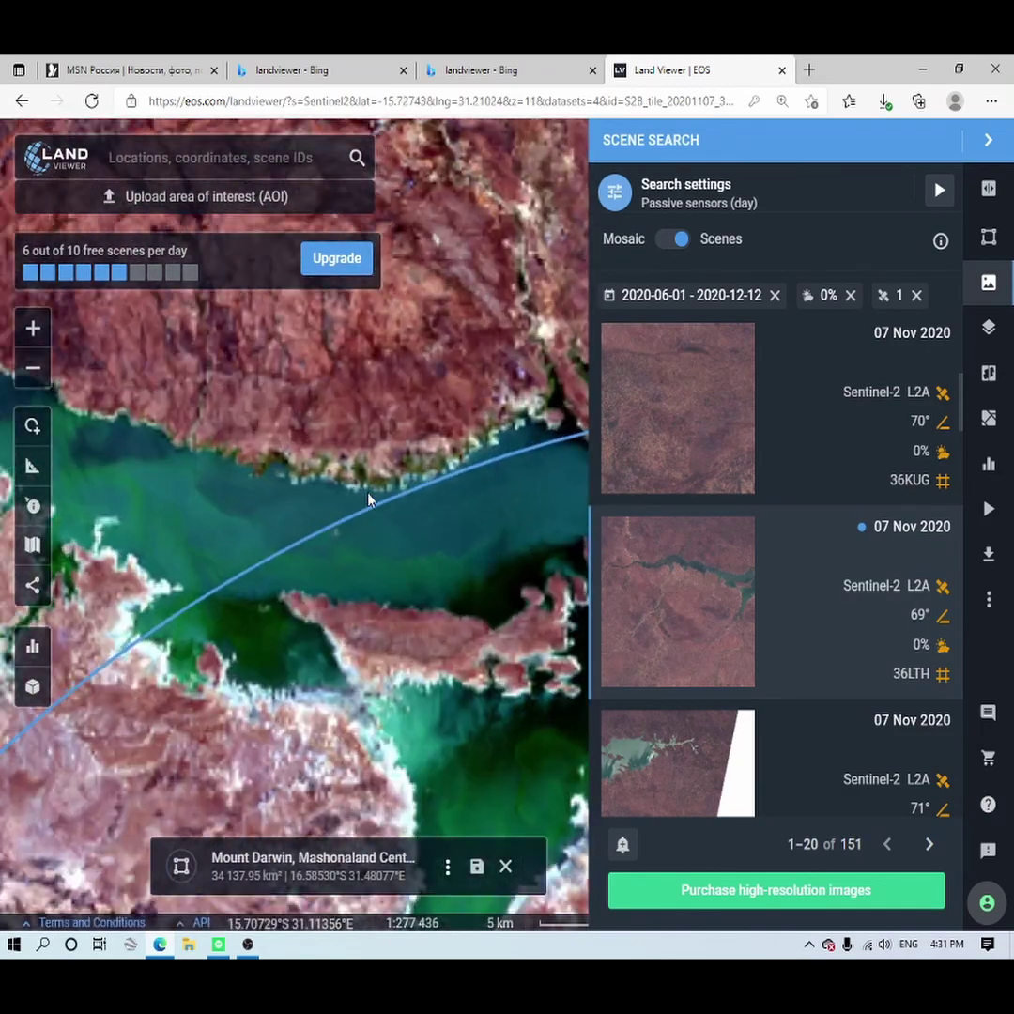
pyautogui.scroll(-1, 281, 536)
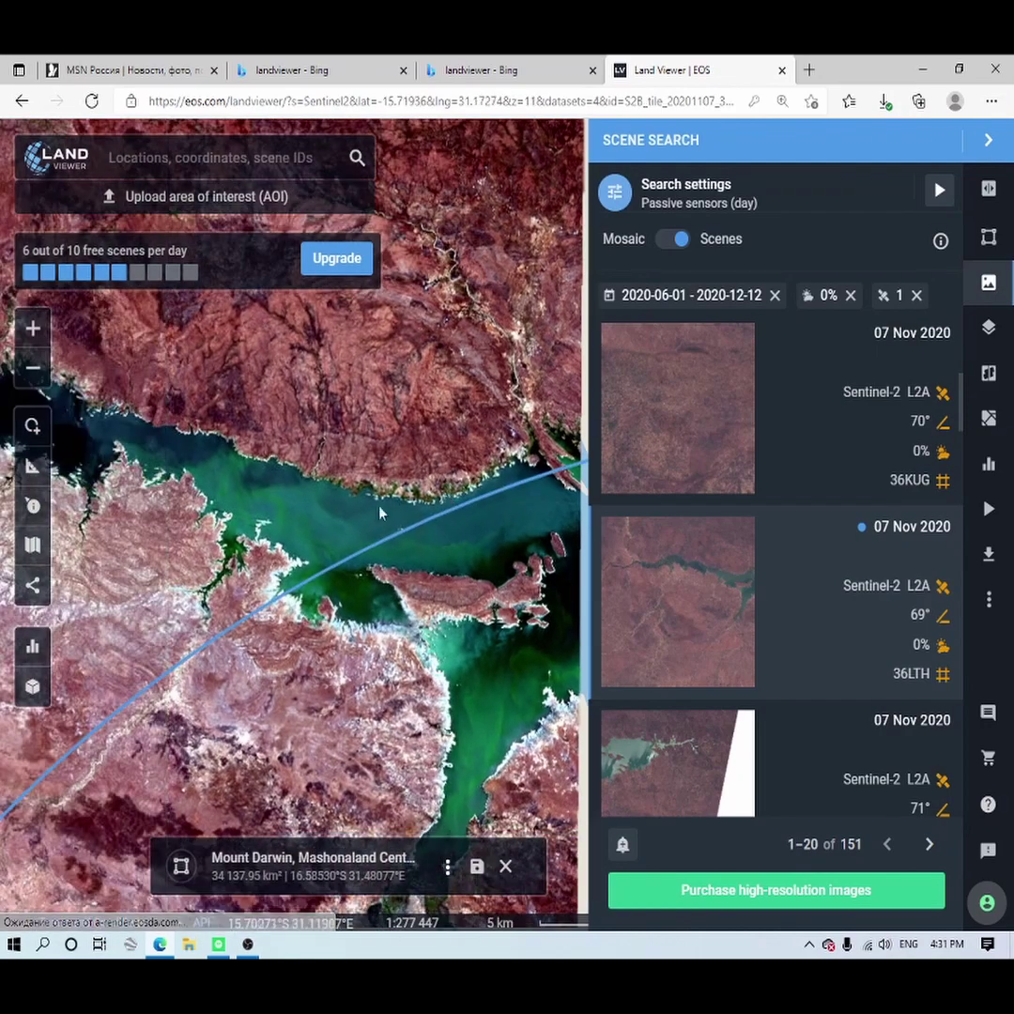
pyautogui.moveTo(196, 505); pyautogui.dragTo(458, 470)
# Examine the river channels south of the reservoir and the bright settlement east of them at close range
pyautogui.moveTo(243, 510); pyautogui.dragTo(287, 207)
pyautogui.moveTo(366, 530); pyautogui.dragTo(139, 531)
pyautogui.scroll(2, 343, 640)
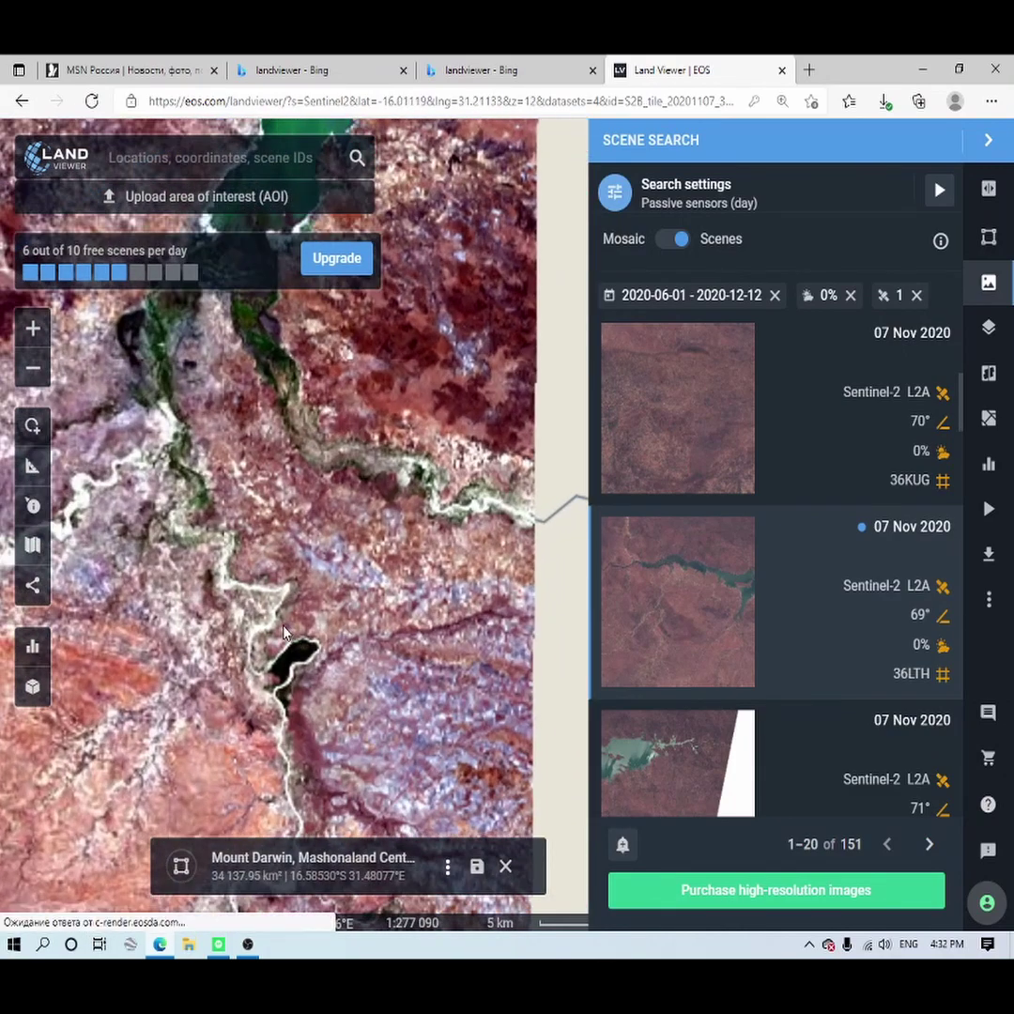
pyautogui.scroll(-1, 298, 615)
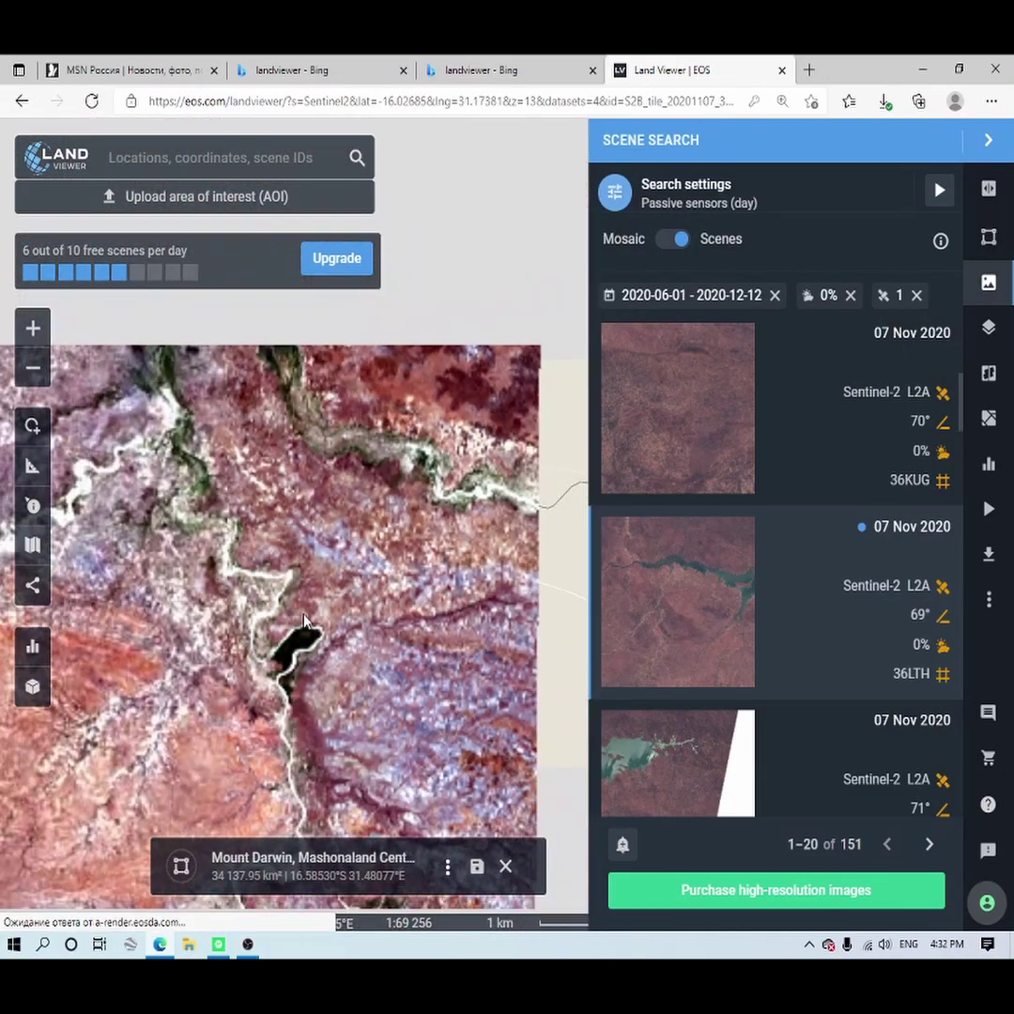
pyautogui.moveTo(290, 653); pyautogui.dragTo(344, 849)
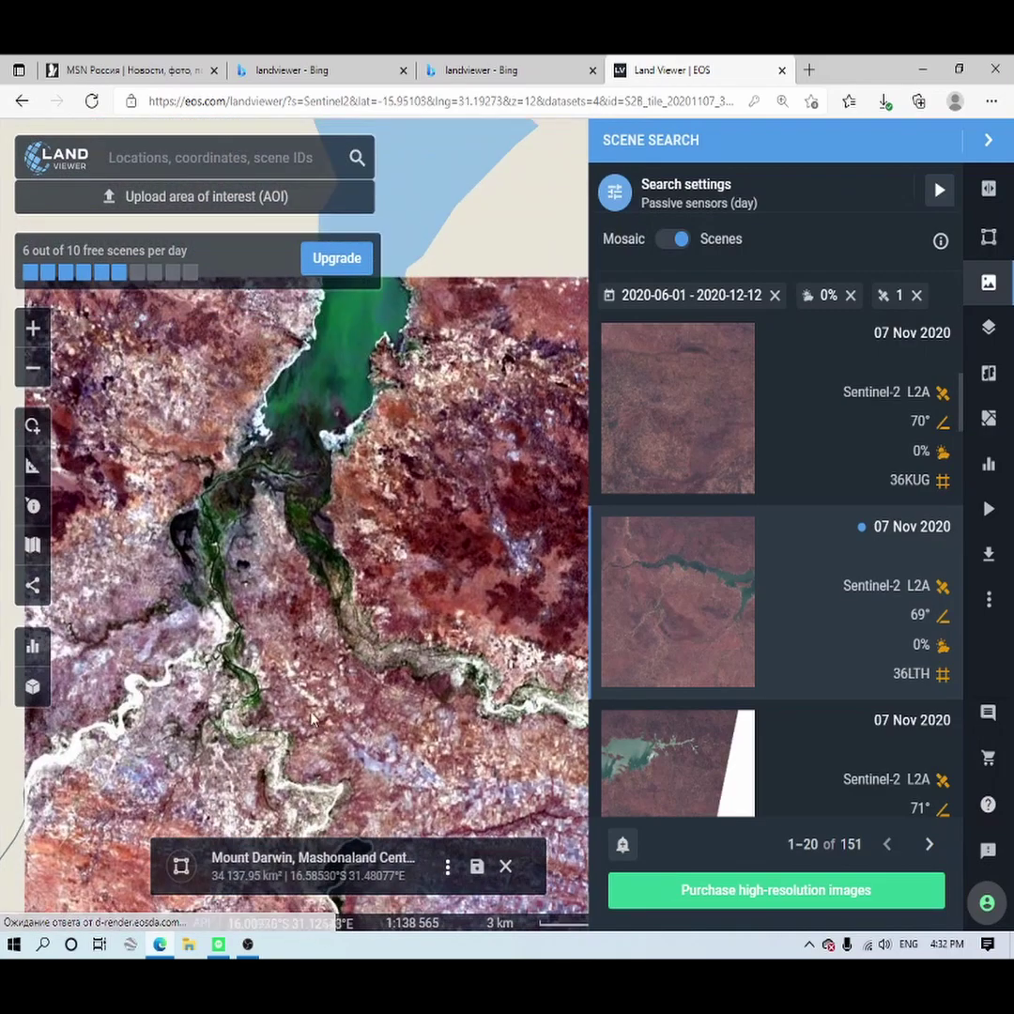
pyautogui.scroll(3, 551, 566)
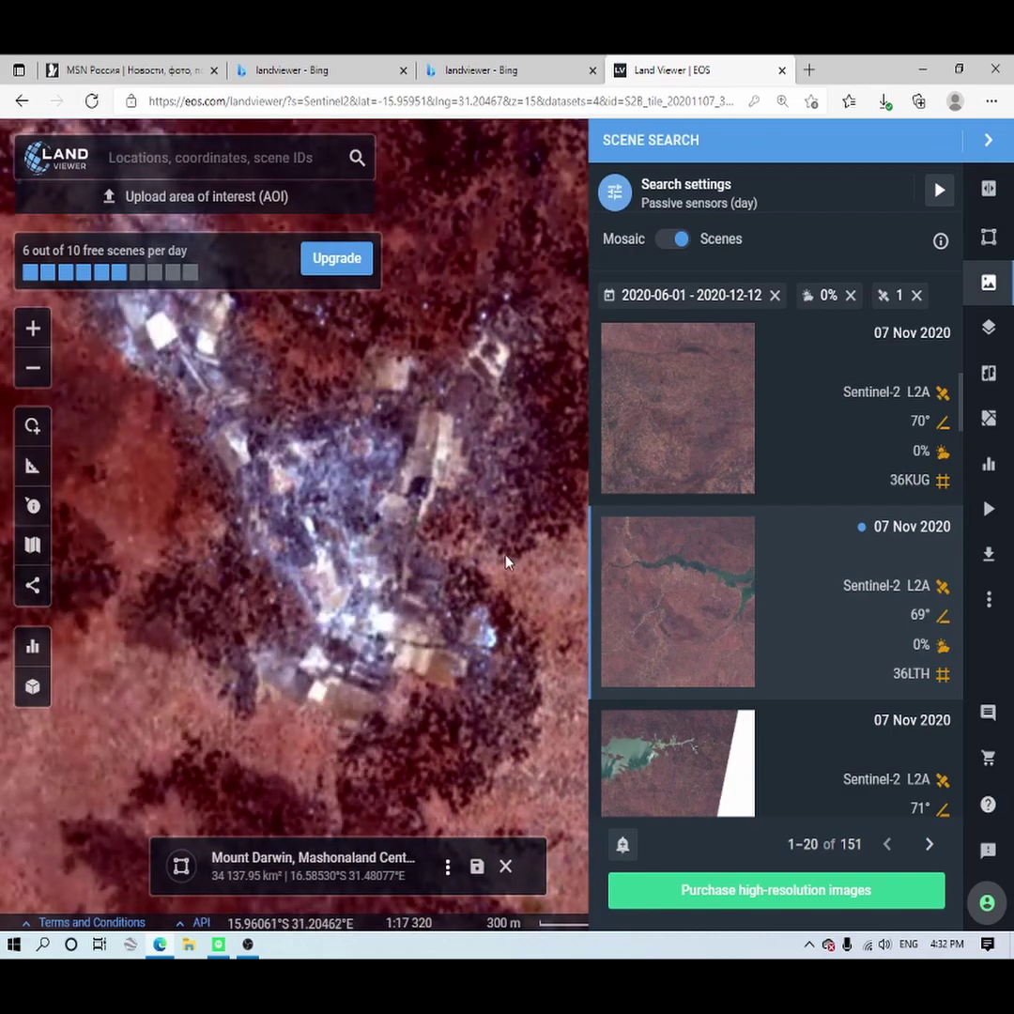
pyautogui.scroll(-1, 507, 562)
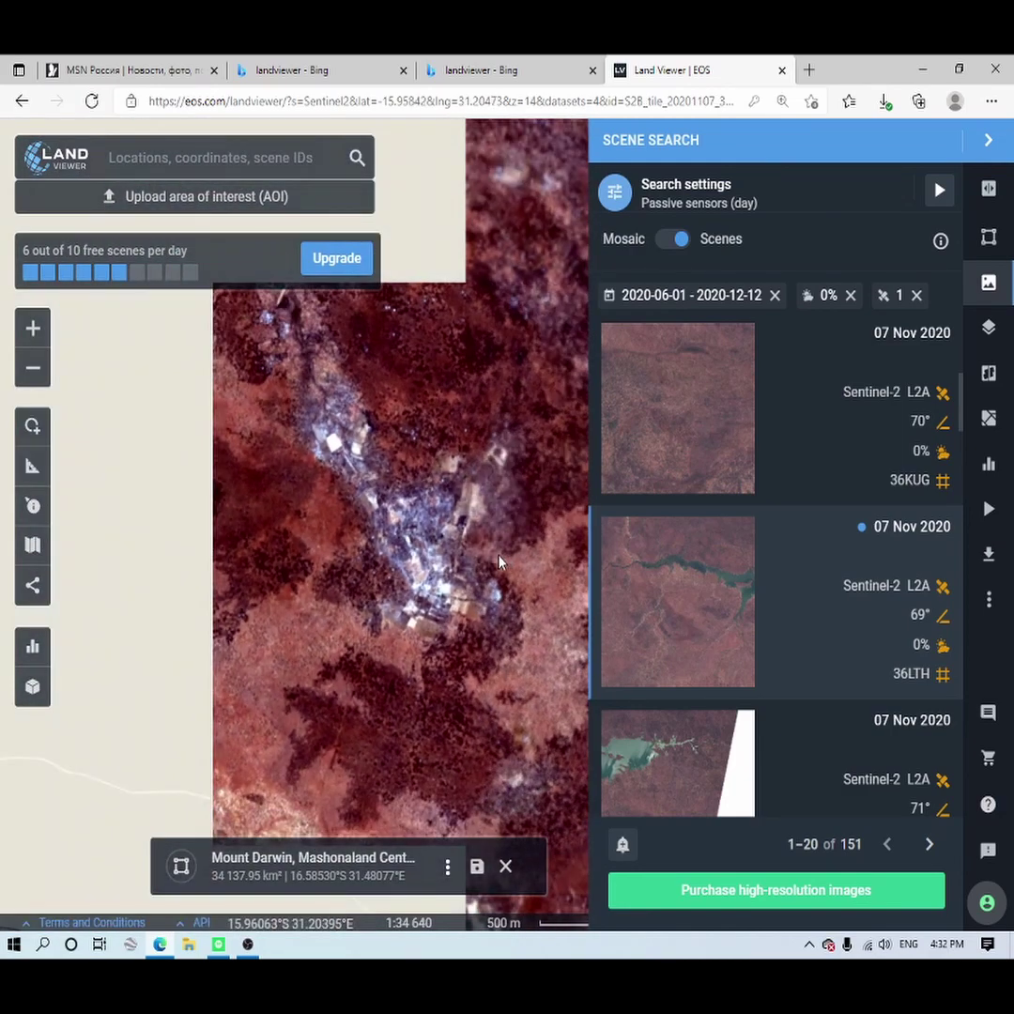
pyautogui.scroll(-2, 499, 562)
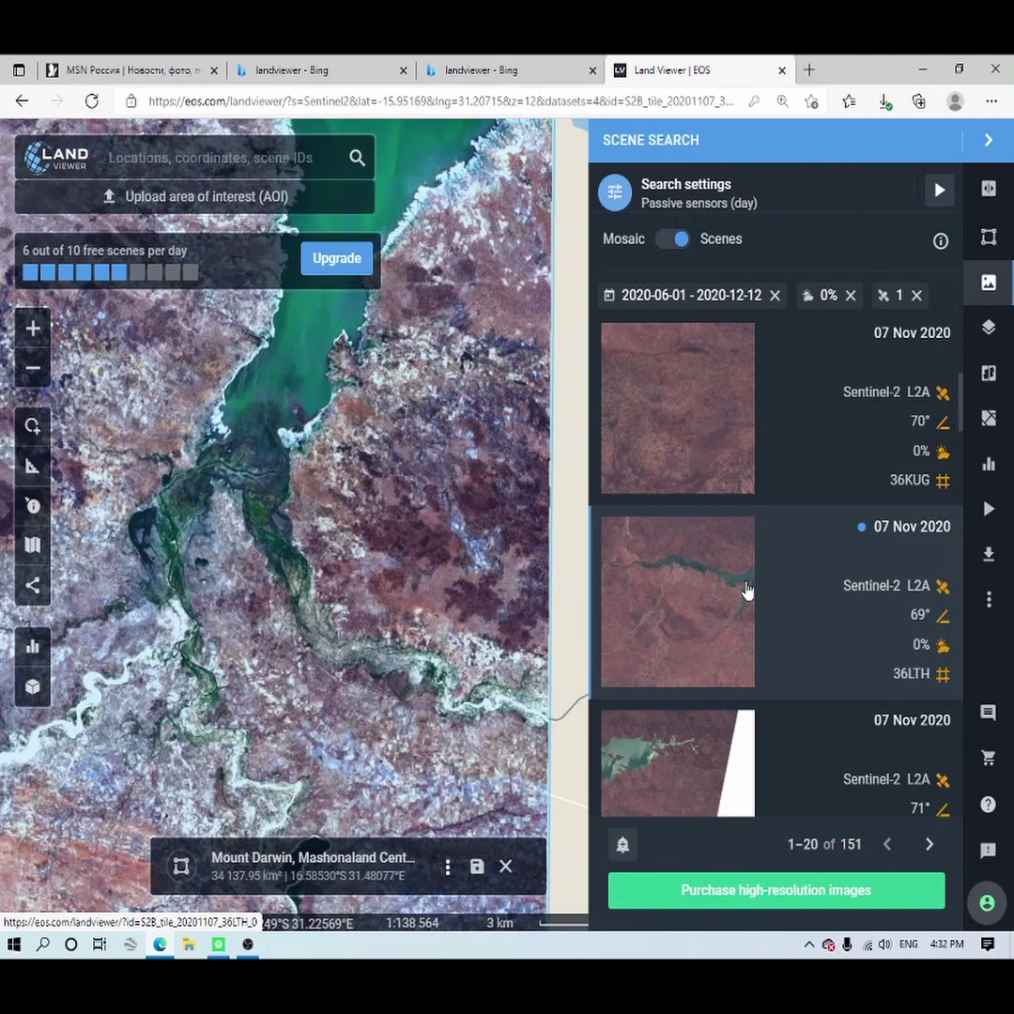
# Open the scene's download options and choose the NDVI index
pyautogui.click(991, 561)
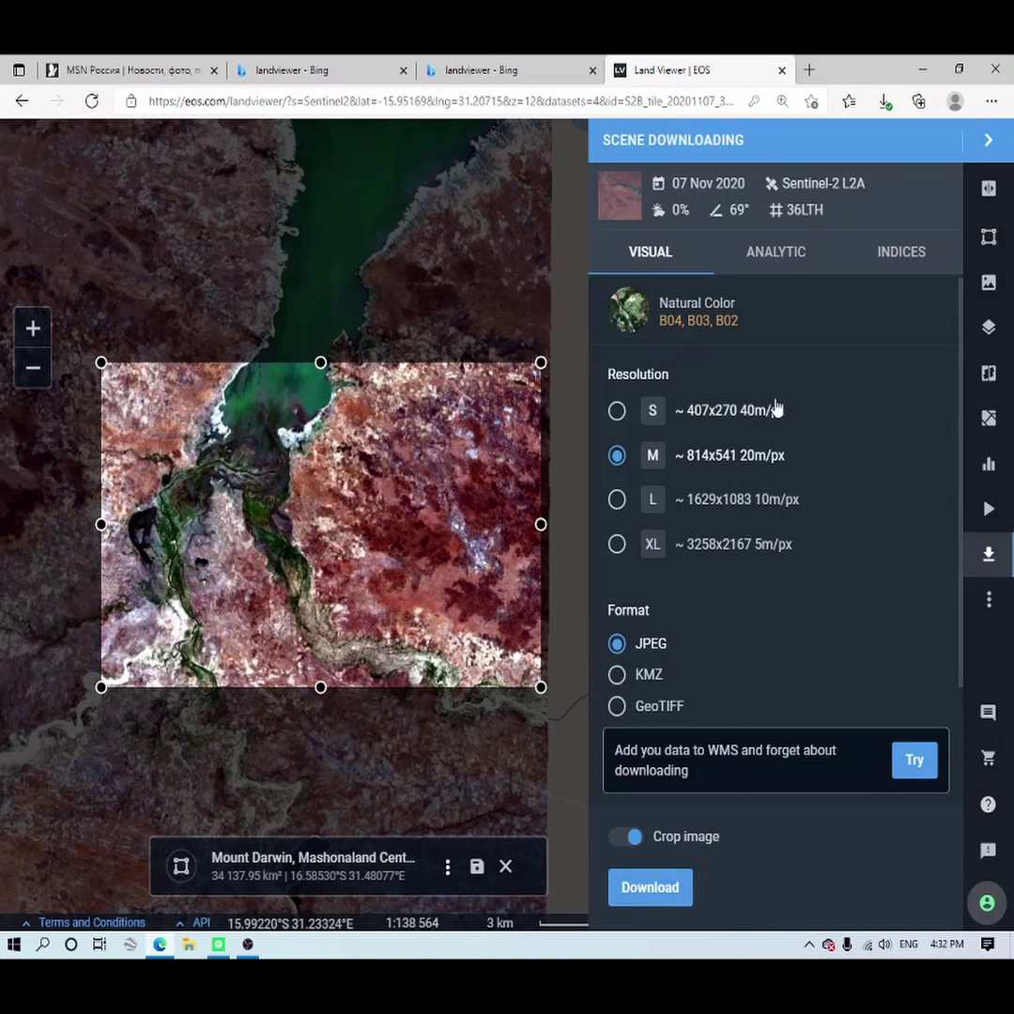
pyautogui.click(890, 258)
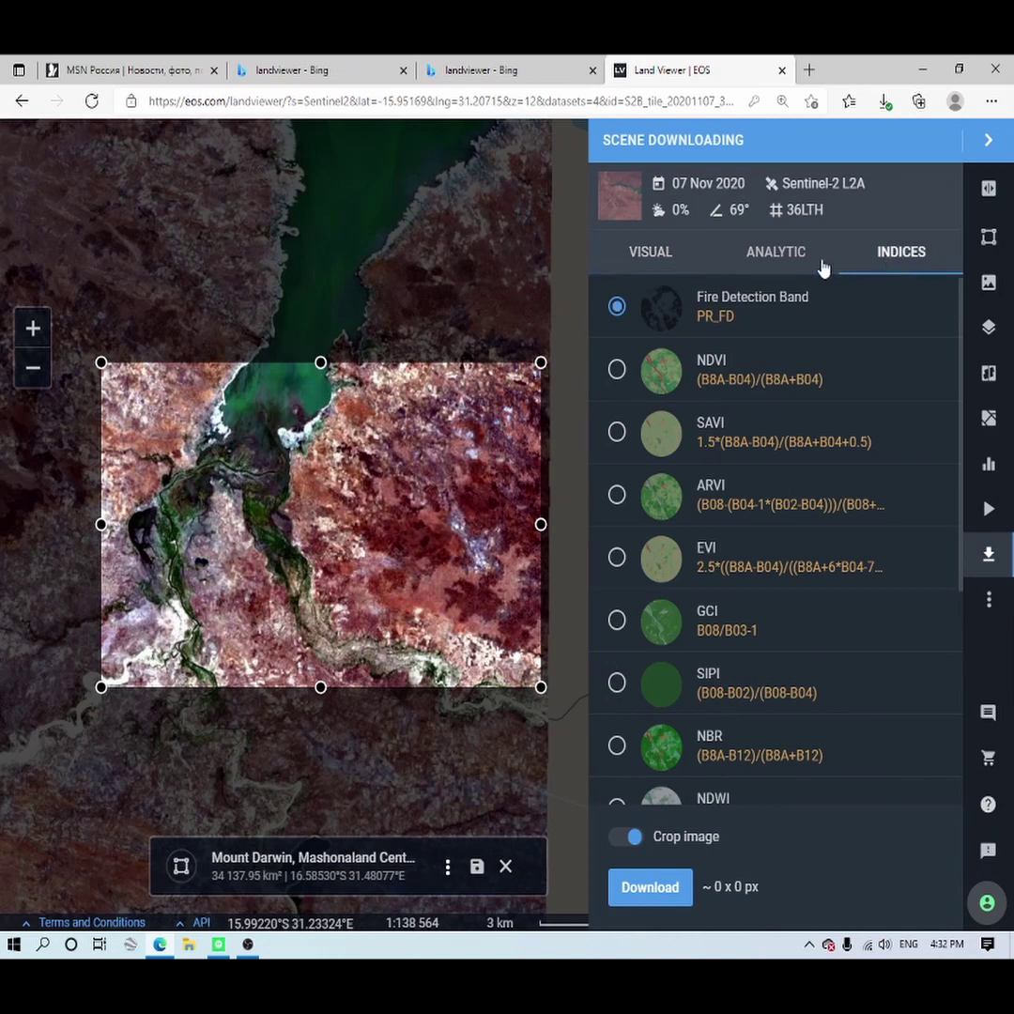
pyautogui.click(617, 371)
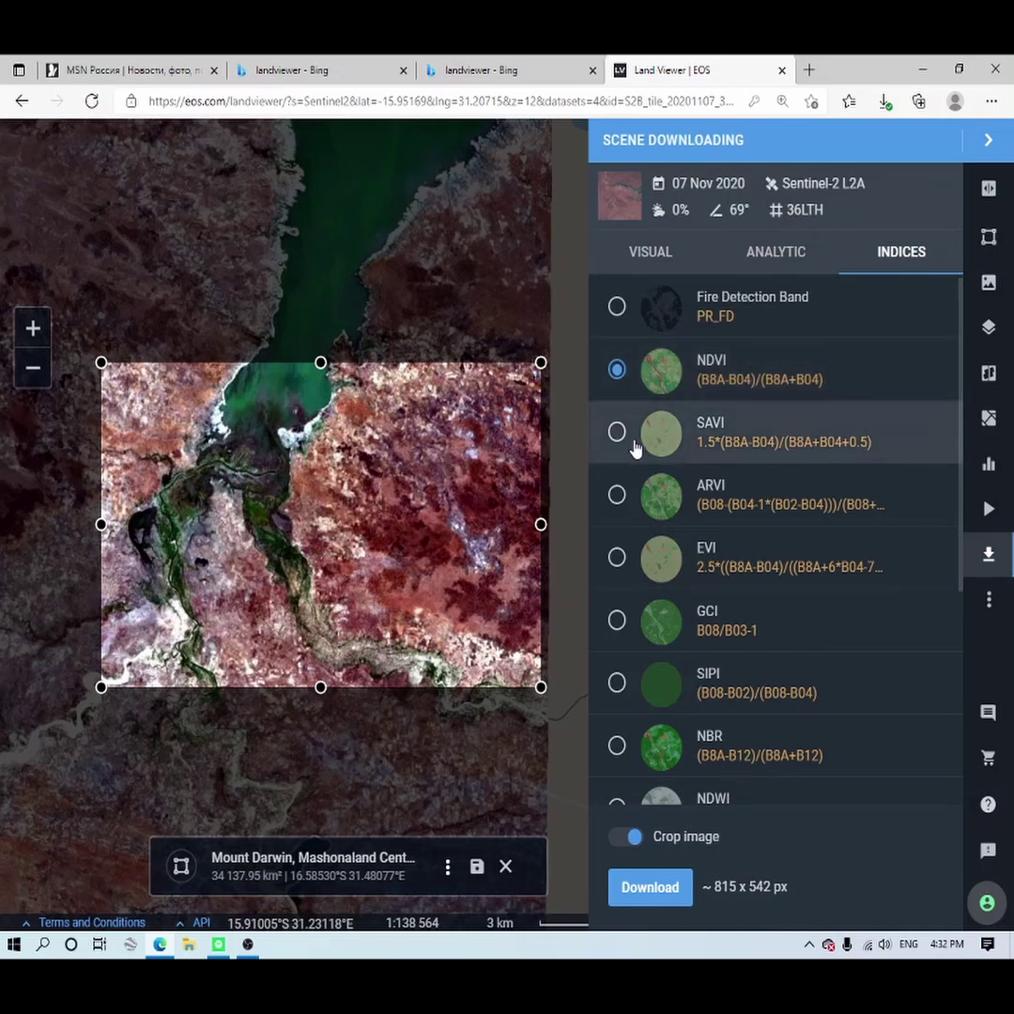
pyautogui.scroll(-1, 754, 419)
pyautogui.scroll(1, 724, 368)
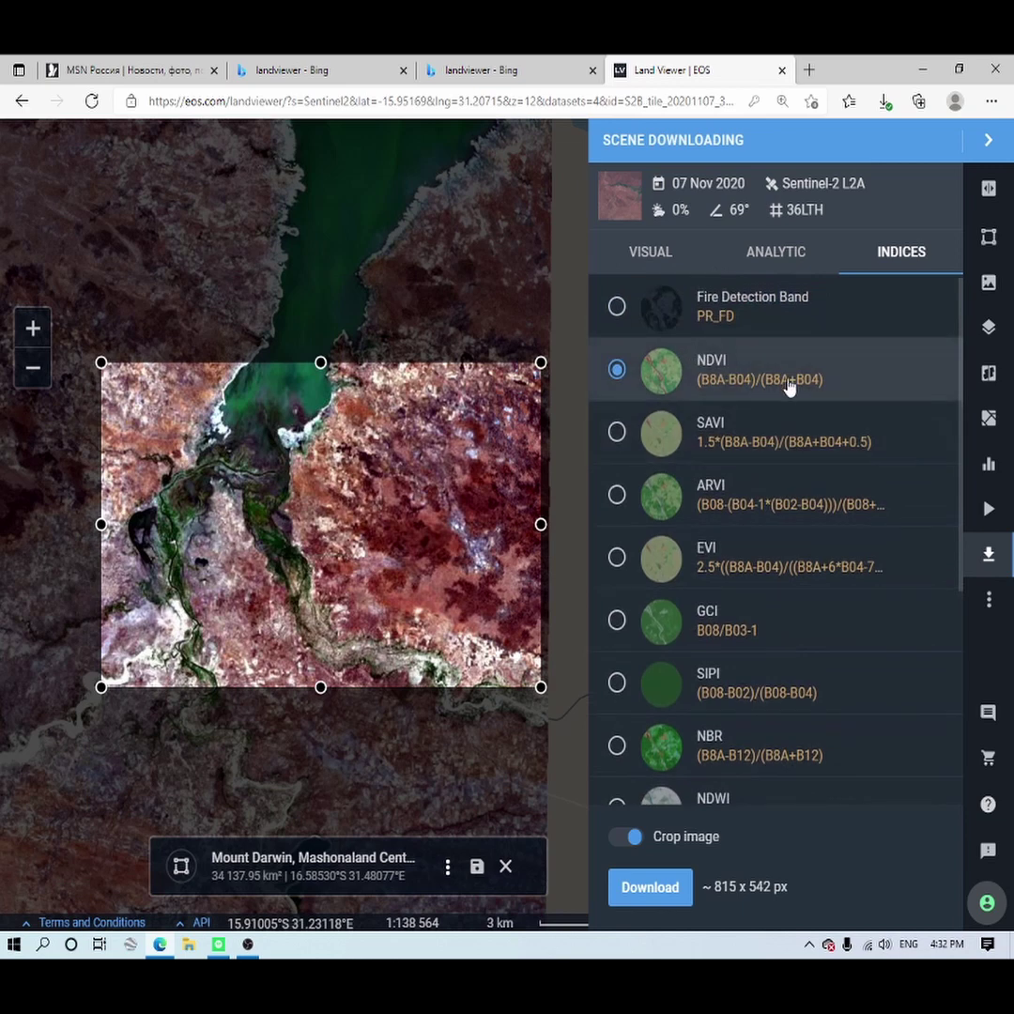
pyautogui.scroll(-1, 665, 389)
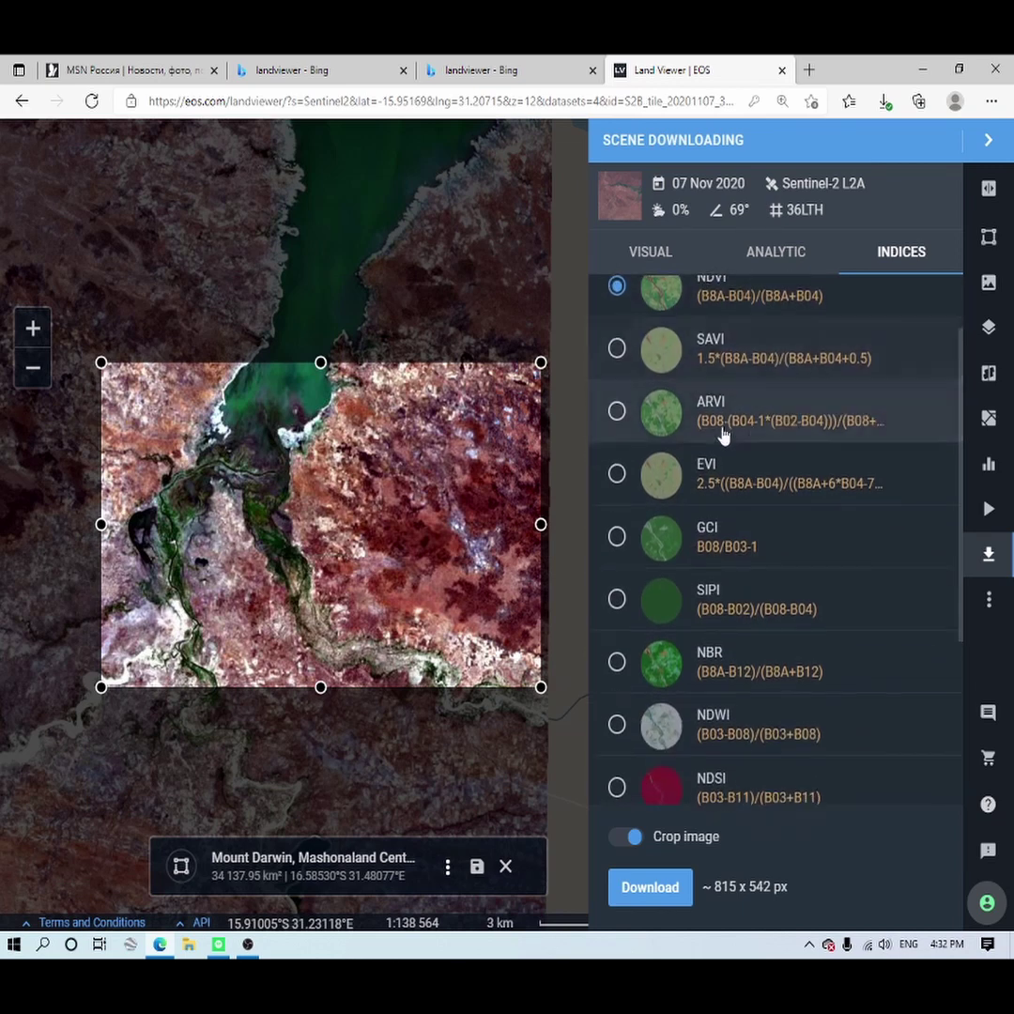
# Try the SAVI, ARVI and EVI indices, settle on NBR for the download, and review the remaining indices
pyautogui.click(618, 350)
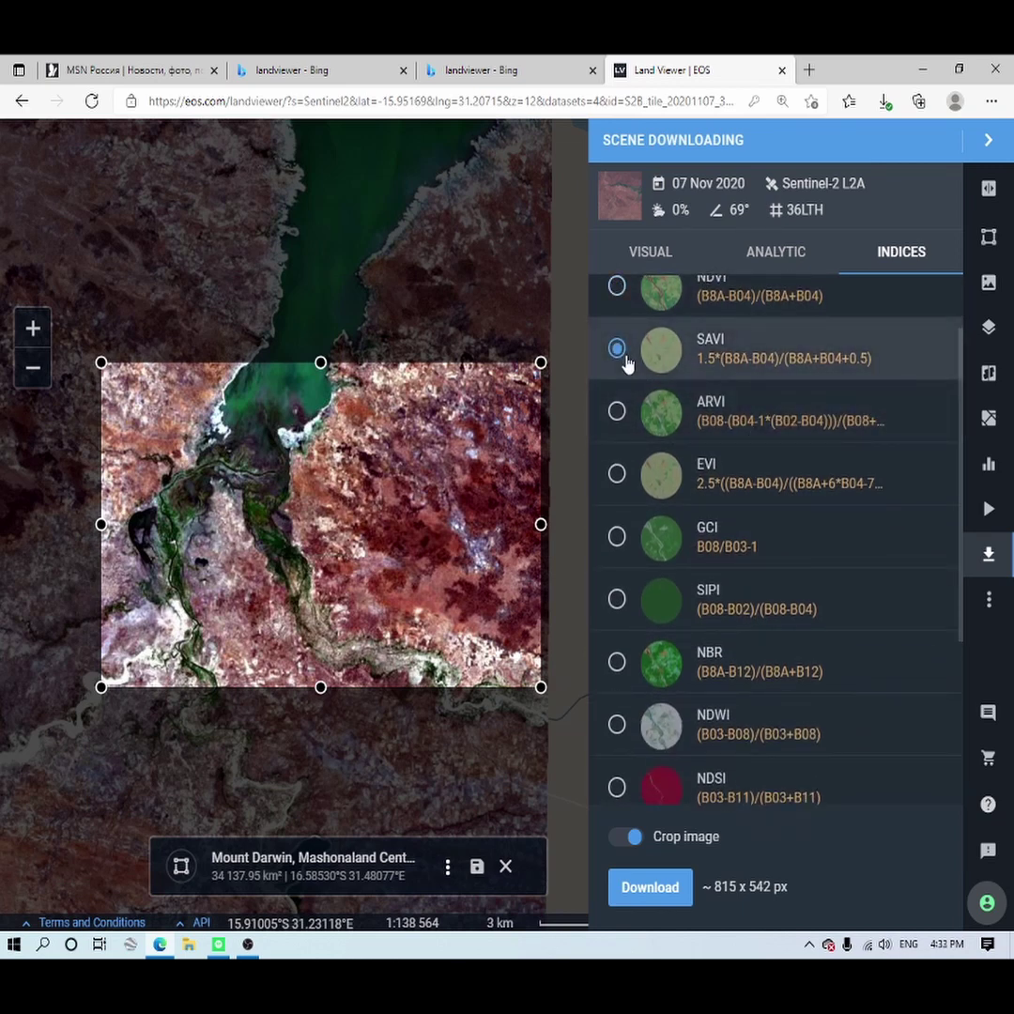
pyautogui.click(650, 422)
pyautogui.click(742, 485)
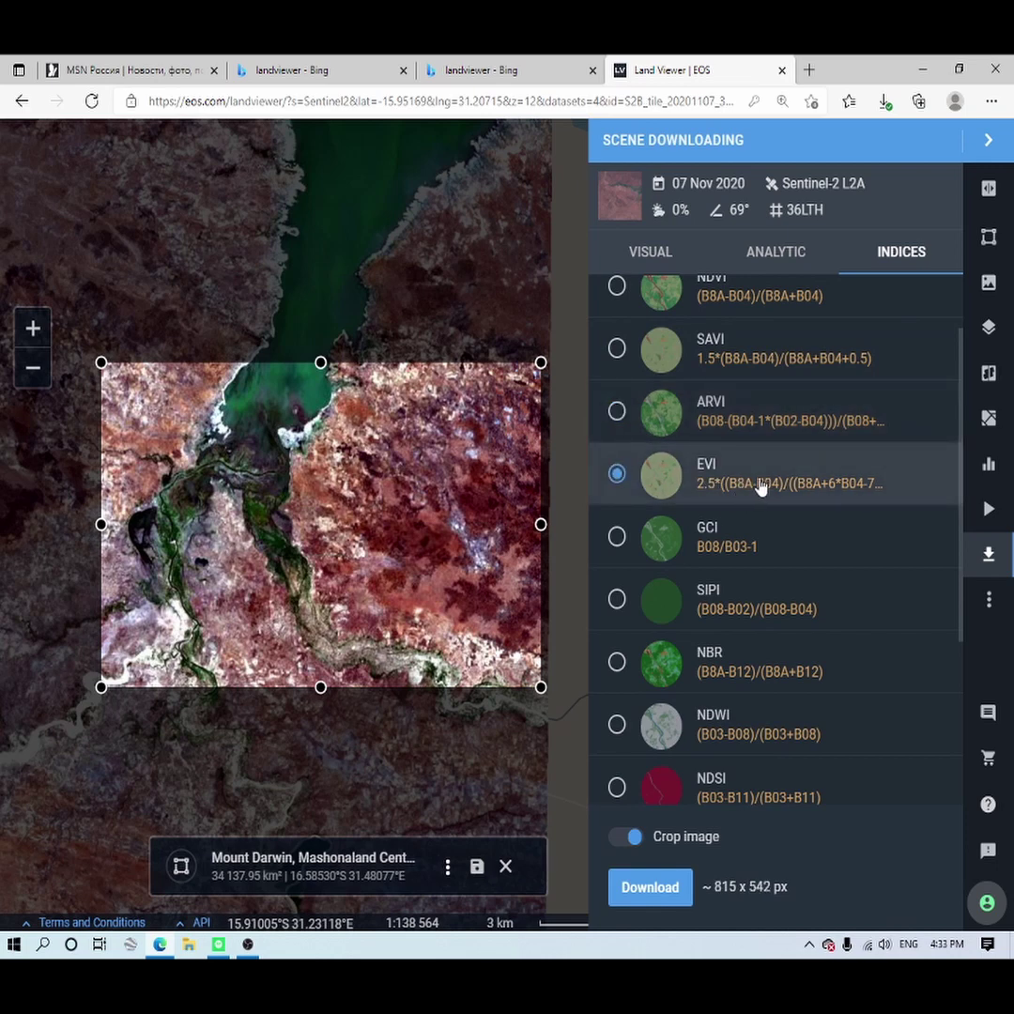
pyautogui.scroll(-1, 737, 479)
pyautogui.click(727, 469)
pyautogui.scroll(-1, 746, 511)
pyautogui.click(738, 505)
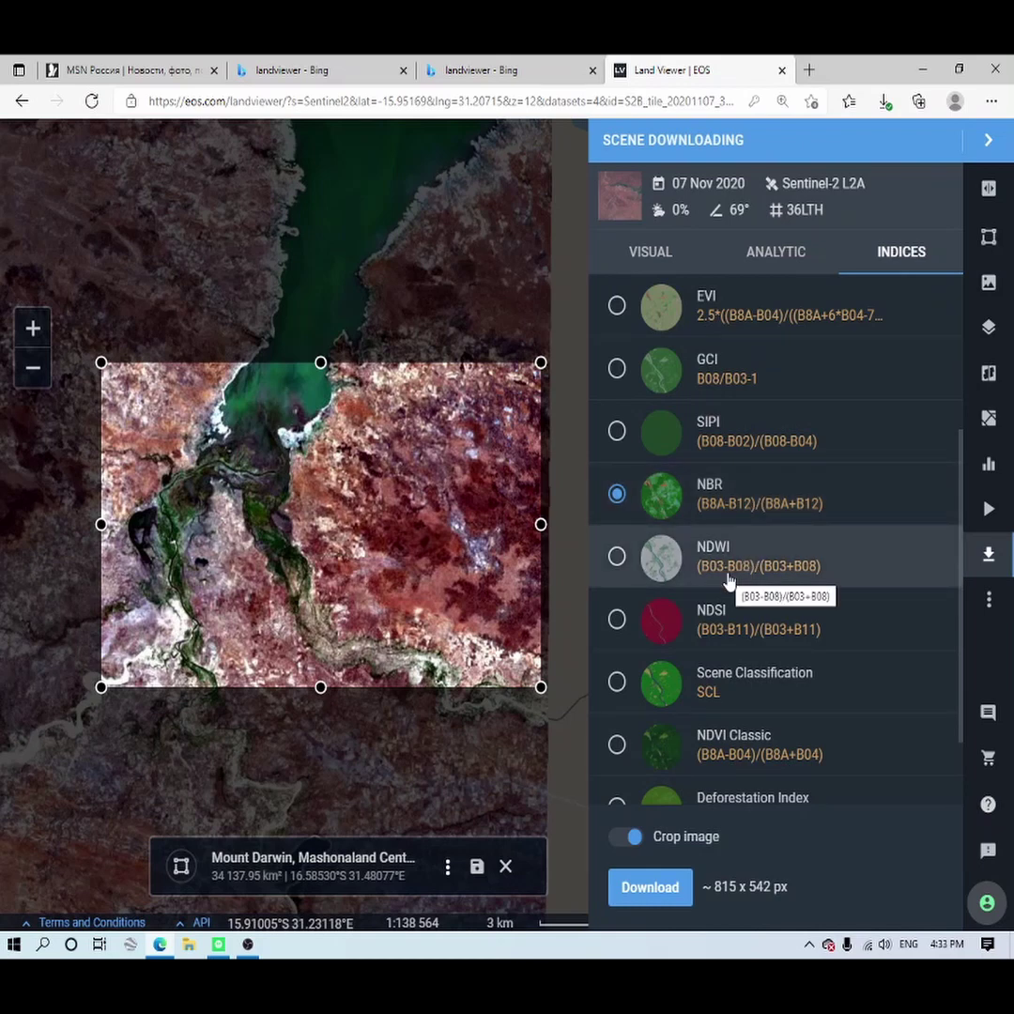
pyautogui.scroll(-1, 727, 574)
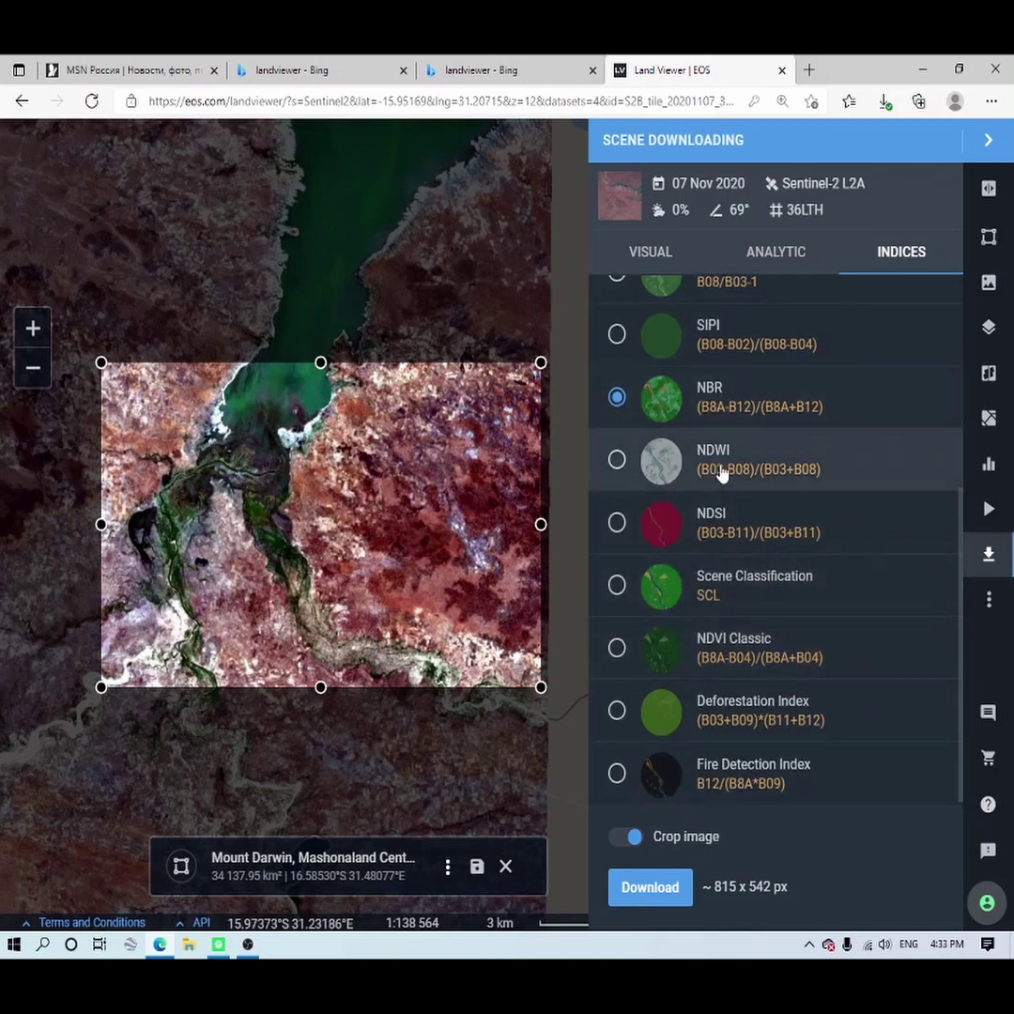
pyautogui.scroll(3, 721, 472)
pyautogui.scroll(1, 723, 474)
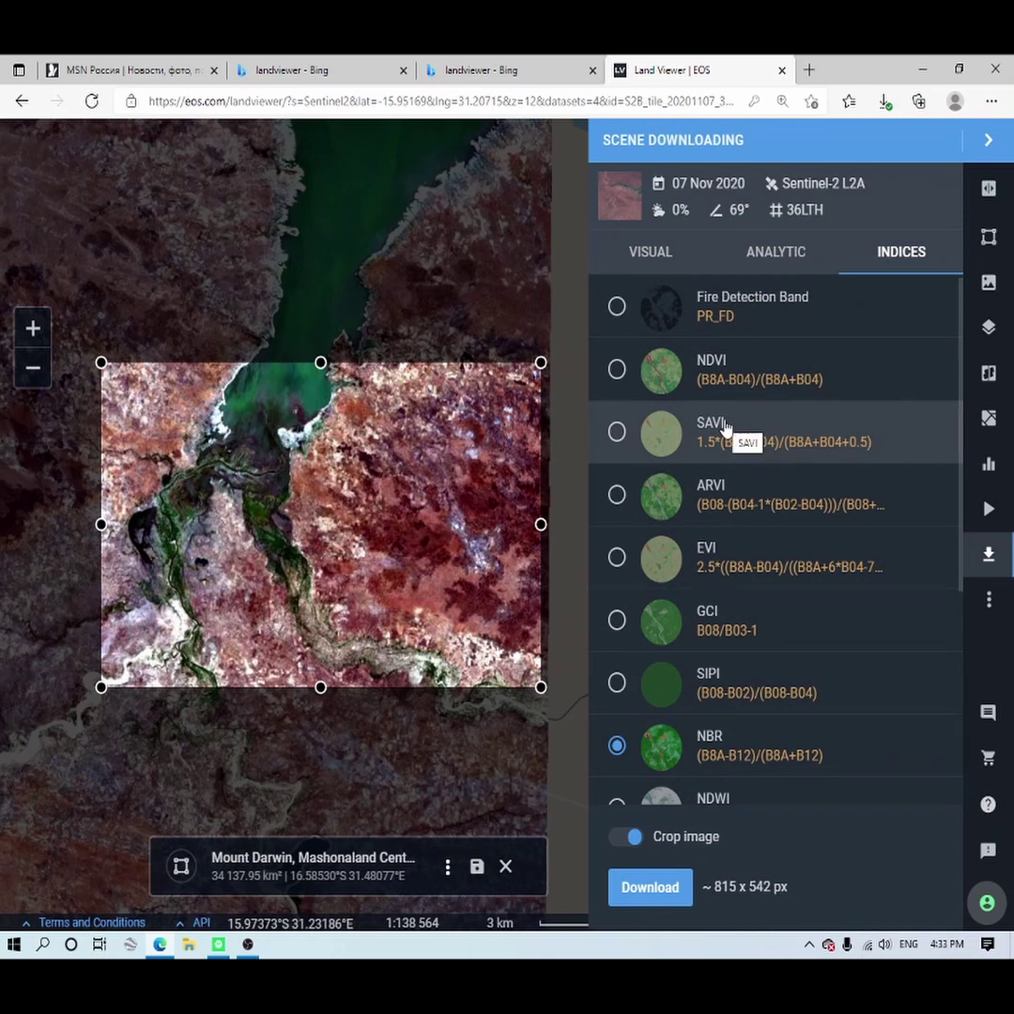
# Switch to the analytic download options and review the list of available Sentinel-2 bands
pyautogui.click(781, 268)
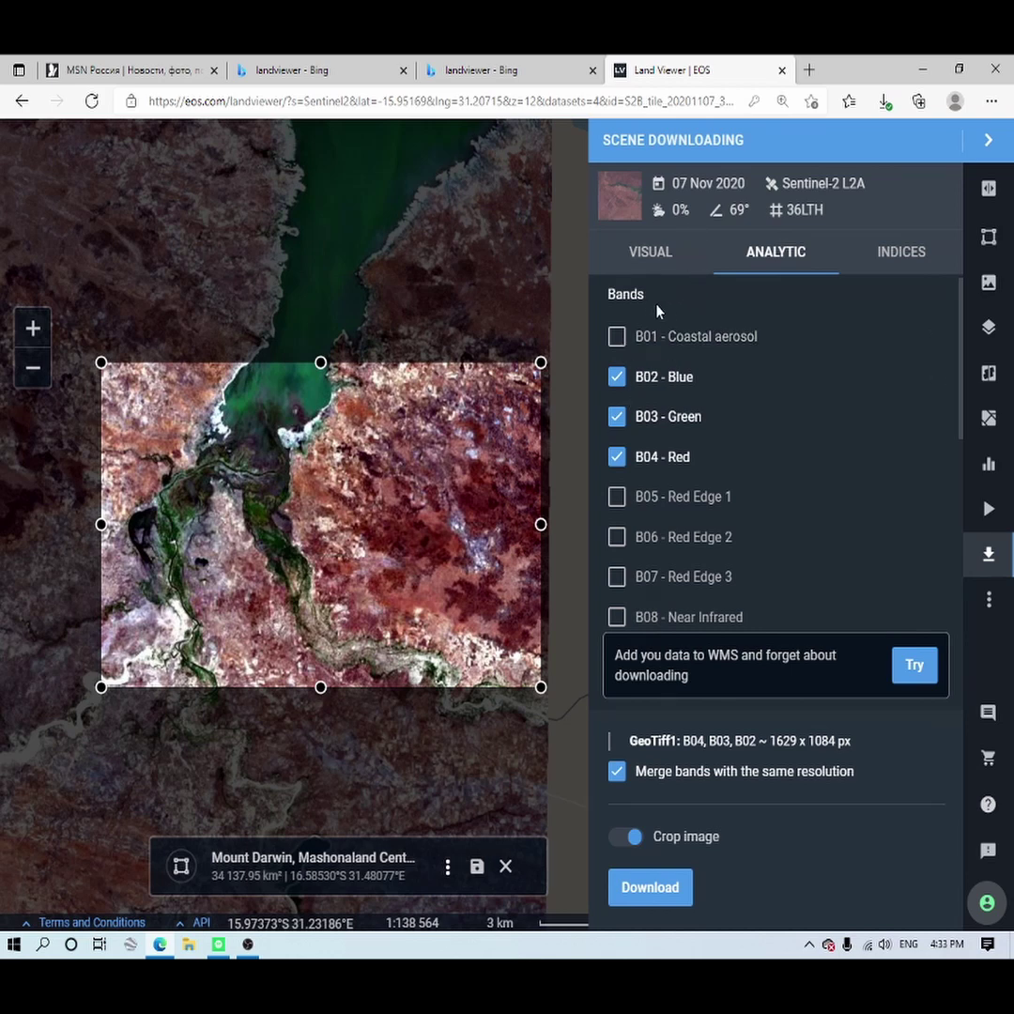
pyautogui.scroll(-4, 695, 415)
pyautogui.scroll(-2, 693, 414)
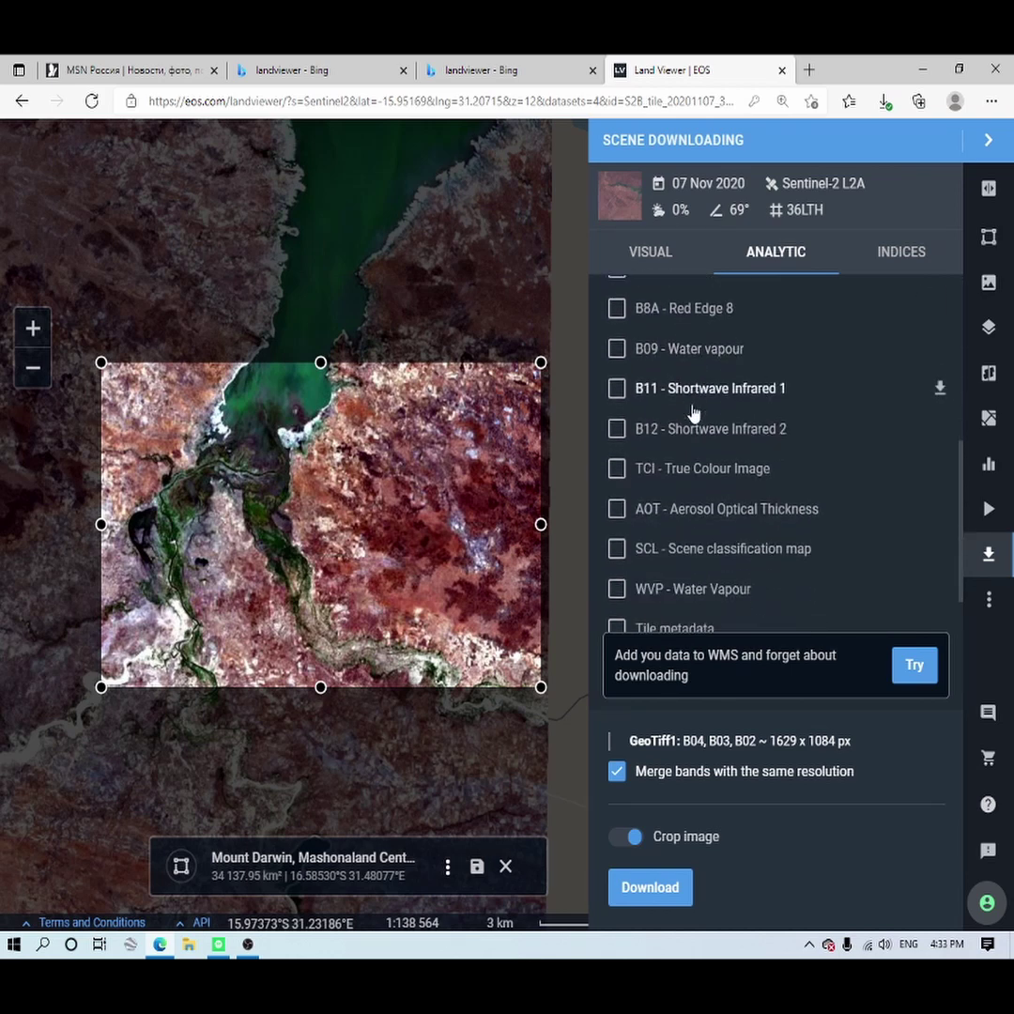
pyautogui.scroll(6, 692, 414)
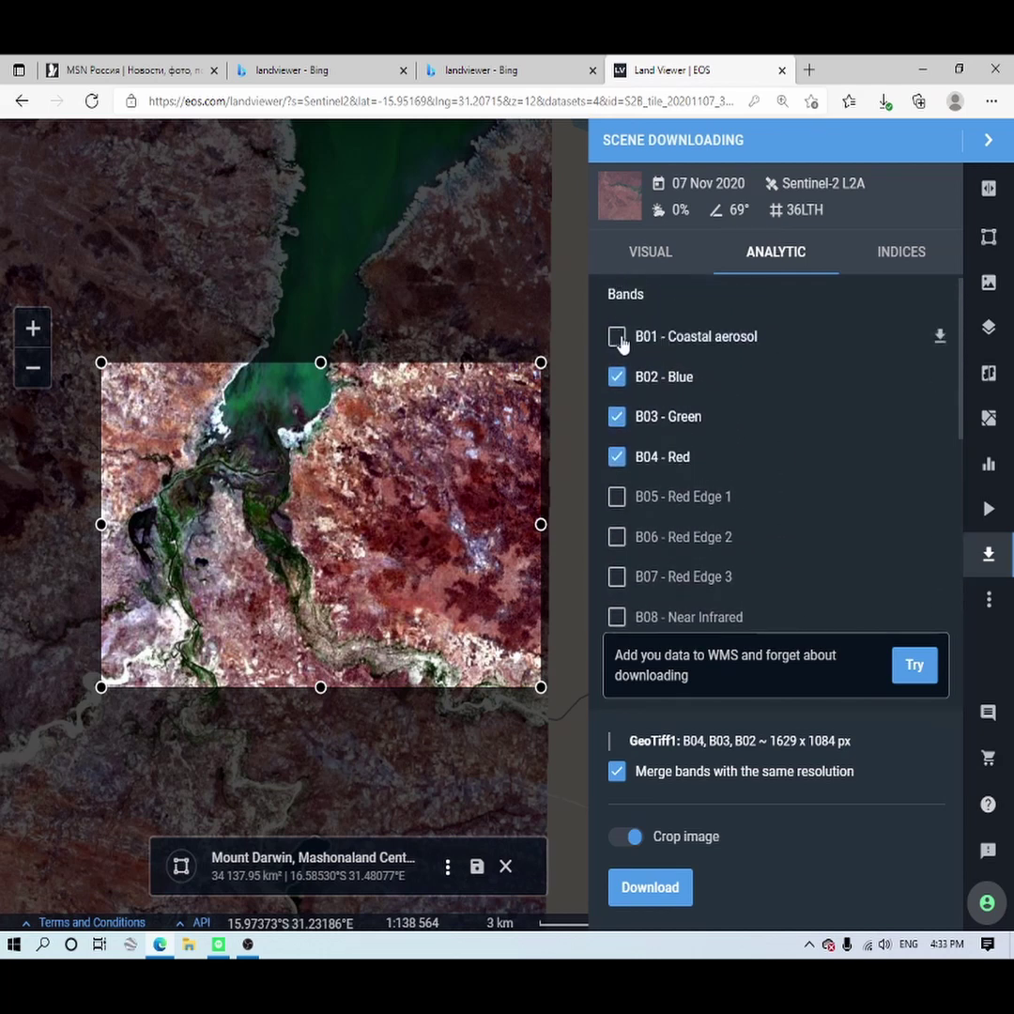
pyautogui.scroll(-3, 617, 346)
pyautogui.scroll(2, 627, 331)
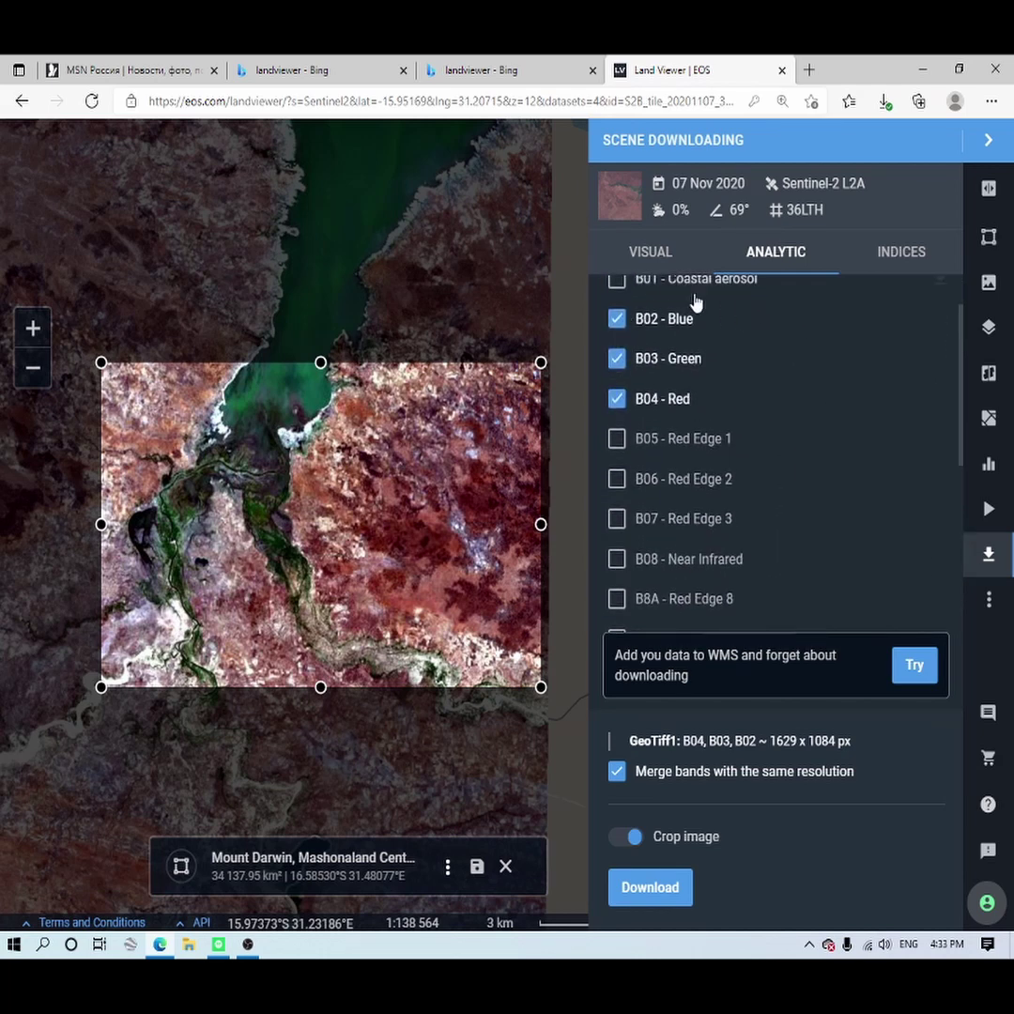
pyautogui.scroll(-4, 656, 453)
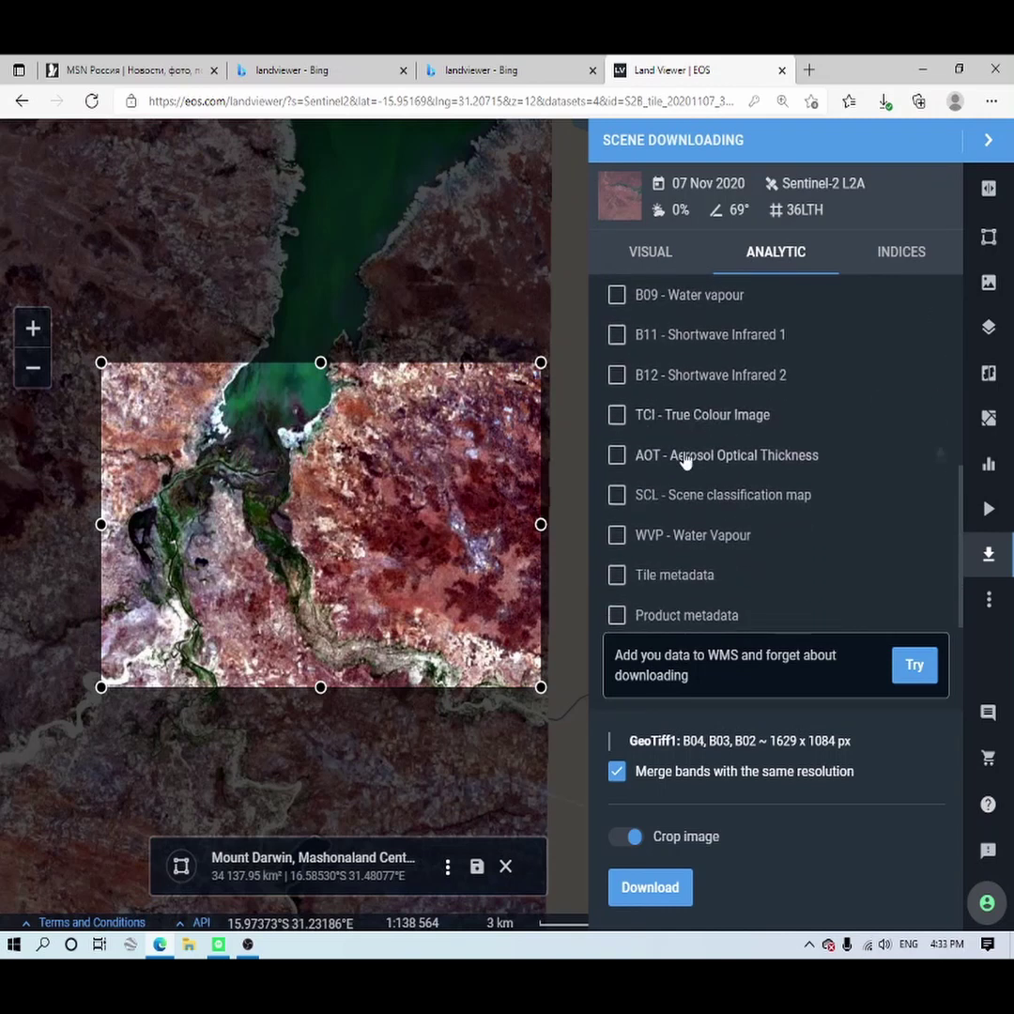
pyautogui.scroll(2, 690, 453)
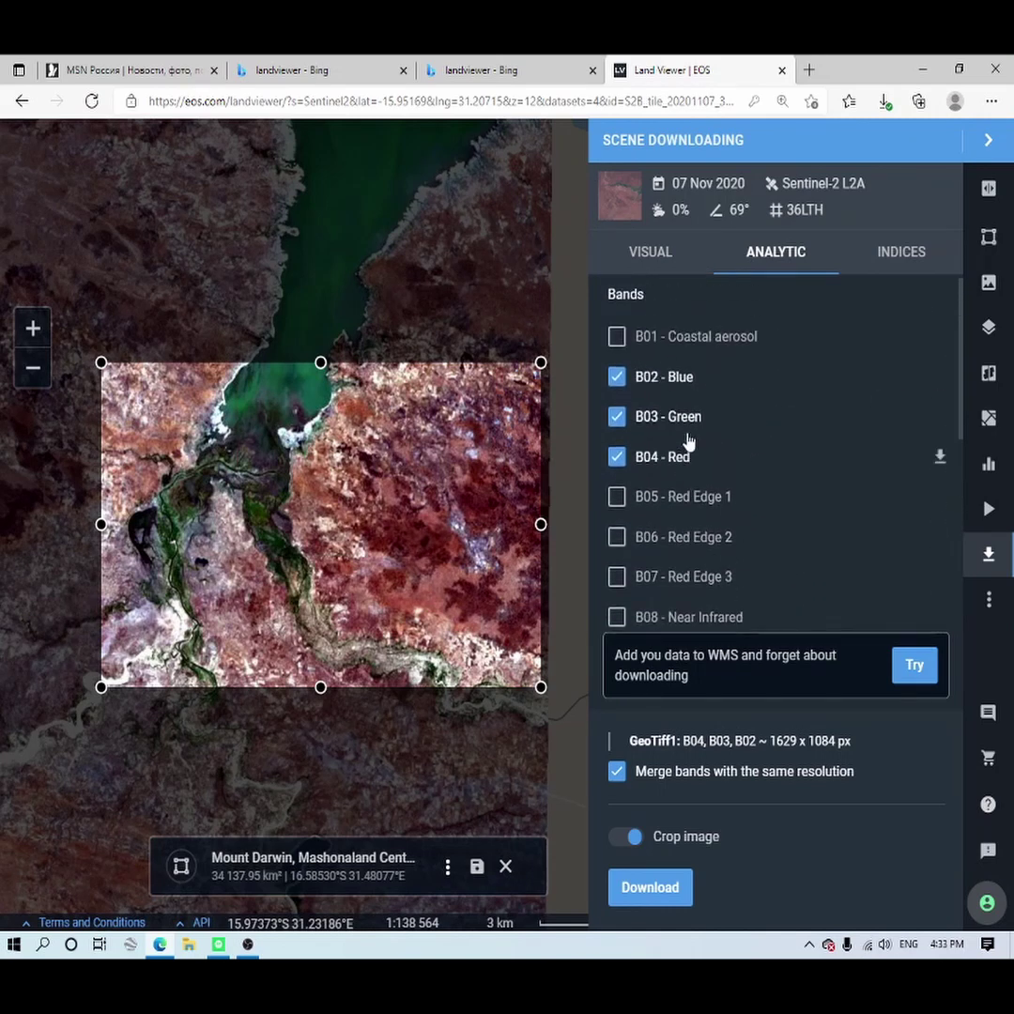
# Add bands B01, B05, B06, B07, B08 and B8A to the analytic download selection
pyautogui.click(617, 337)
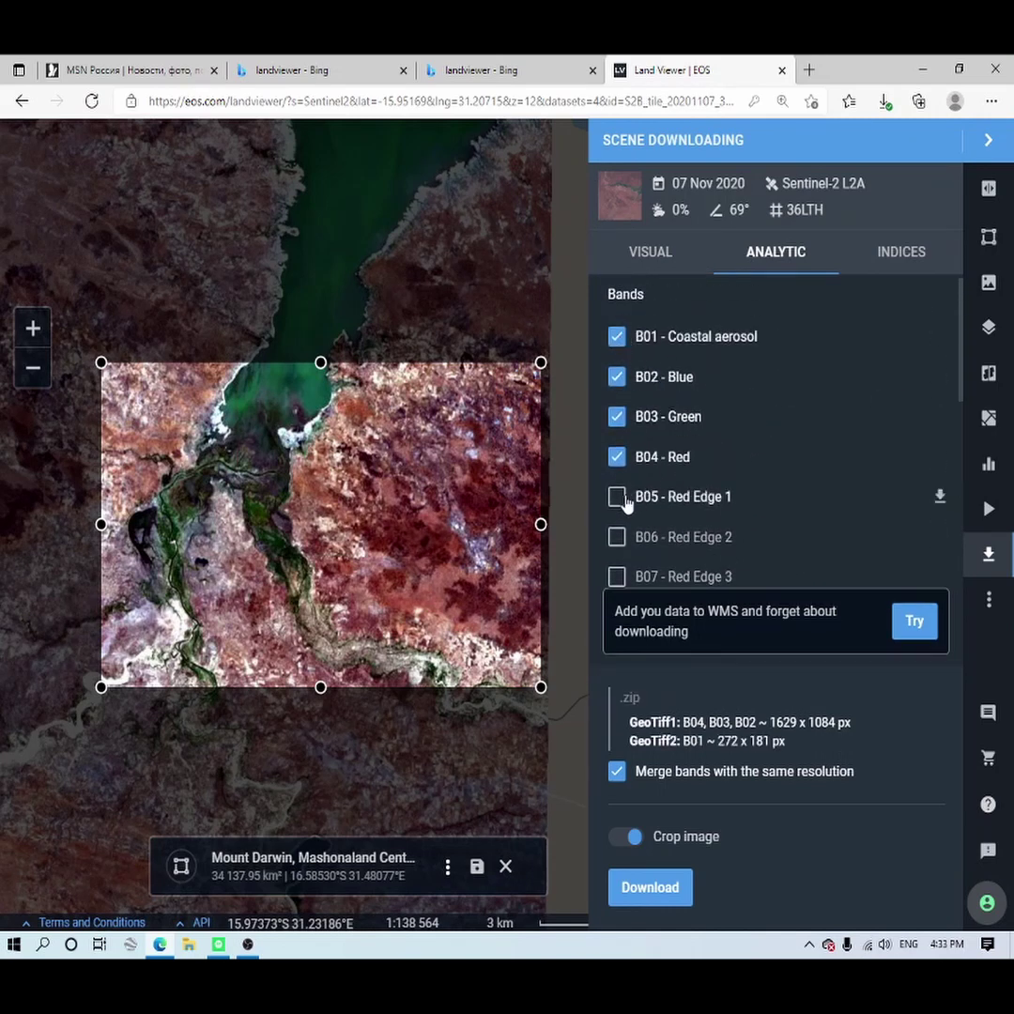
pyautogui.click(616, 497)
pyautogui.scroll(-1, 617, 444)
pyautogui.click(617, 441)
pyautogui.scroll(-1, 615, 484)
pyautogui.click(617, 430)
pyautogui.click(617, 471)
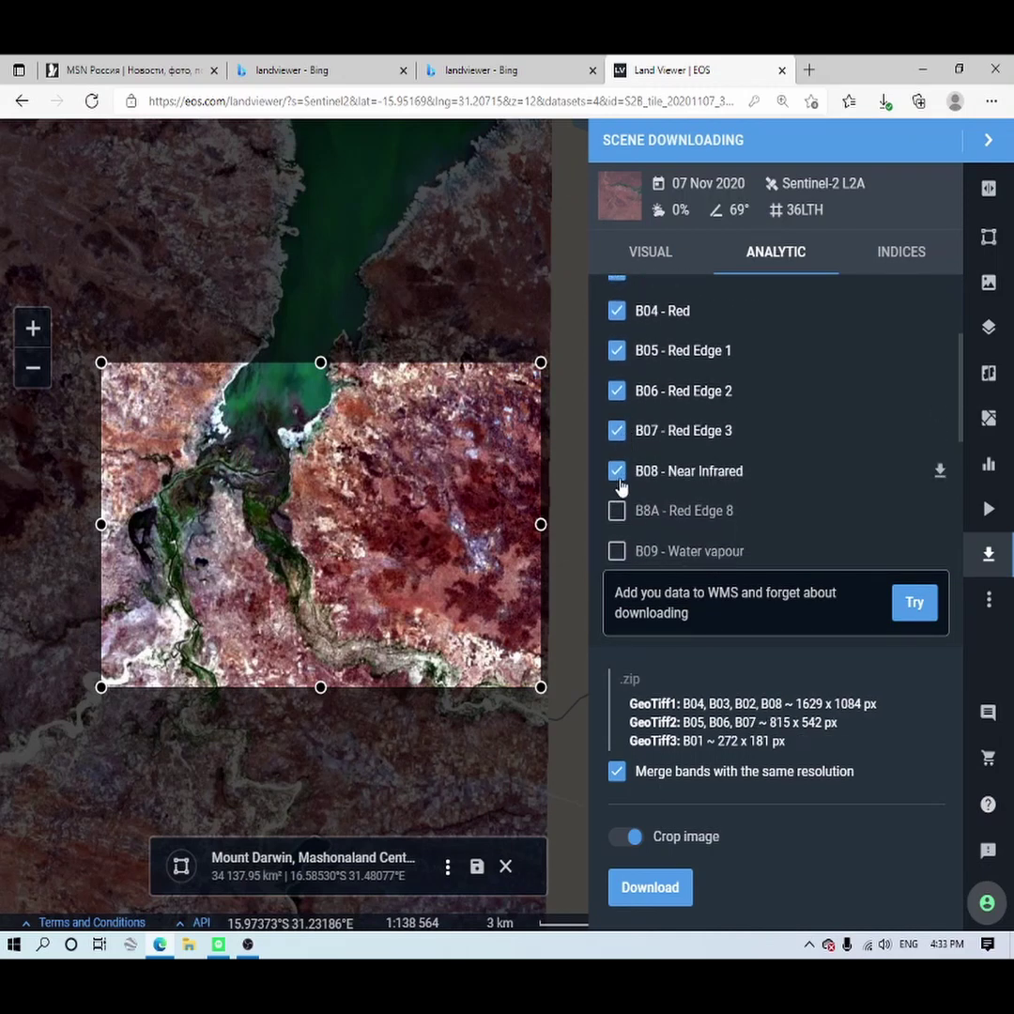
pyautogui.scroll(-2, 629, 477)
pyautogui.click(616, 364)
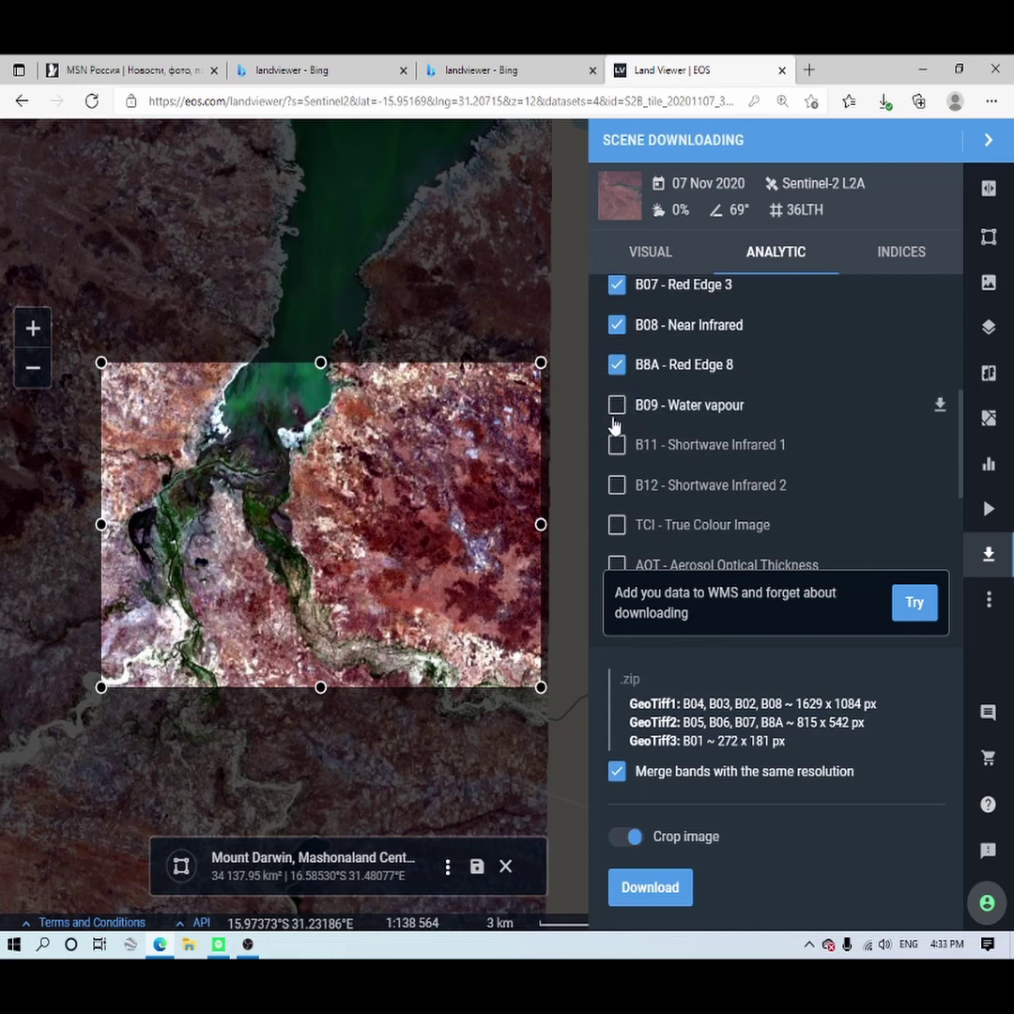
# Reduce the band selection to B04 - Red and B08 - Near Infrared by deselecting all the other chosen bands
pyautogui.scroll(3, 694, 452)
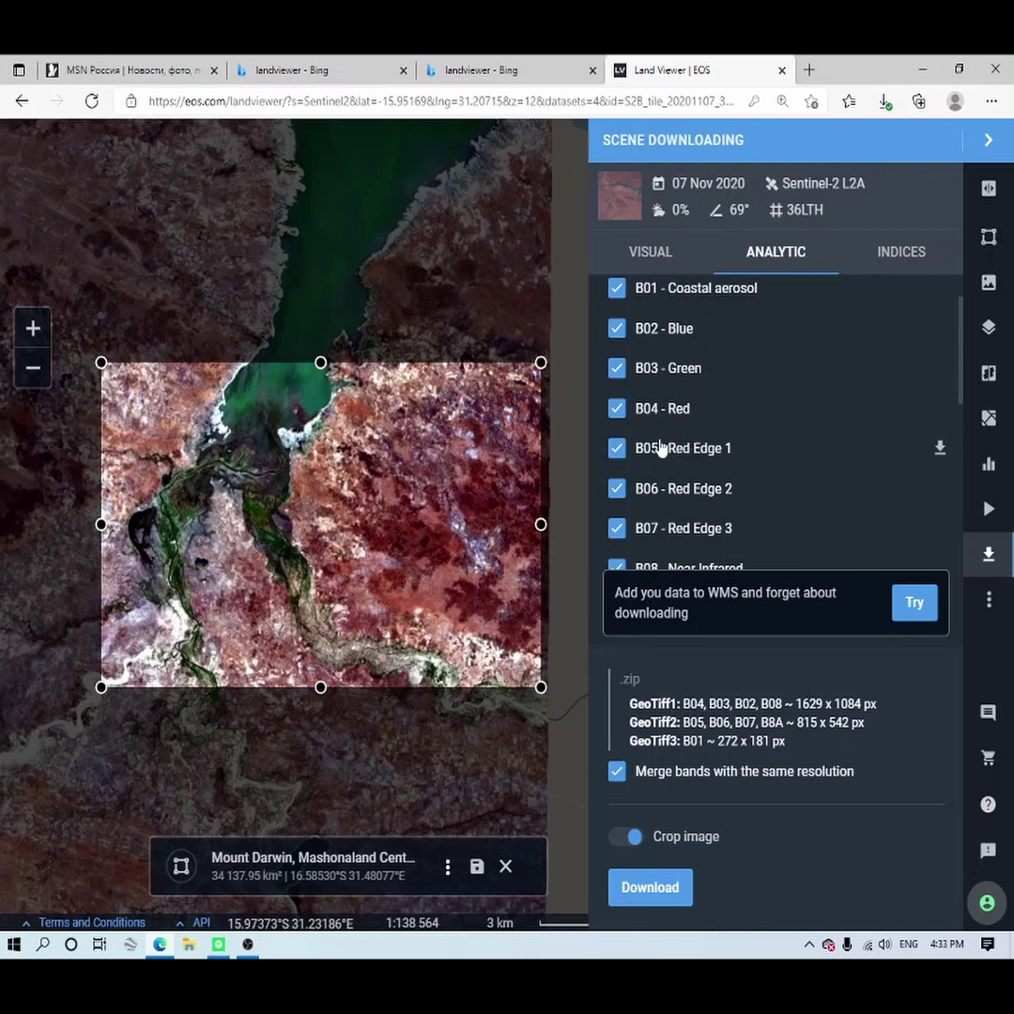
pyautogui.scroll(1, 656, 409)
pyautogui.click(621, 341)
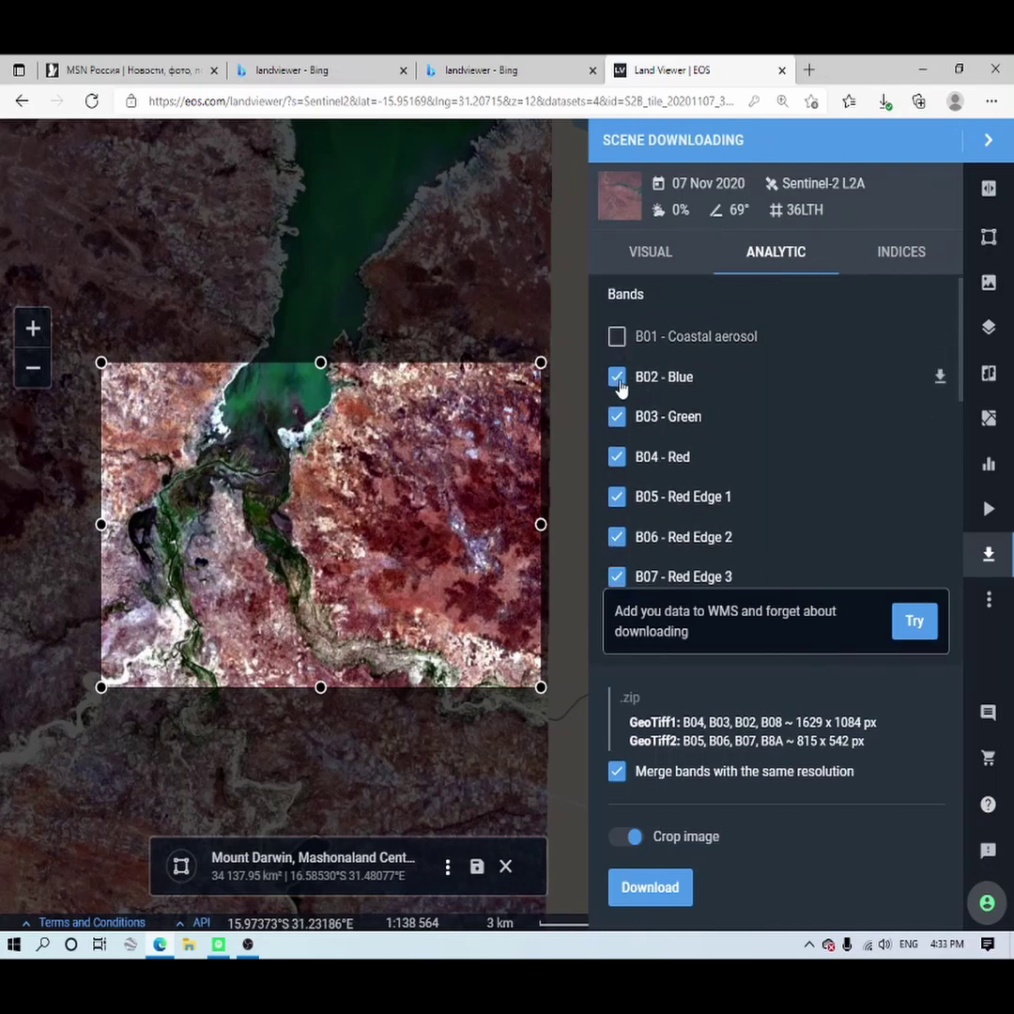
pyautogui.click(618, 379)
pyautogui.click(617, 418)
pyautogui.click(615, 464)
pyautogui.click(616, 463)
pyautogui.click(618, 504)
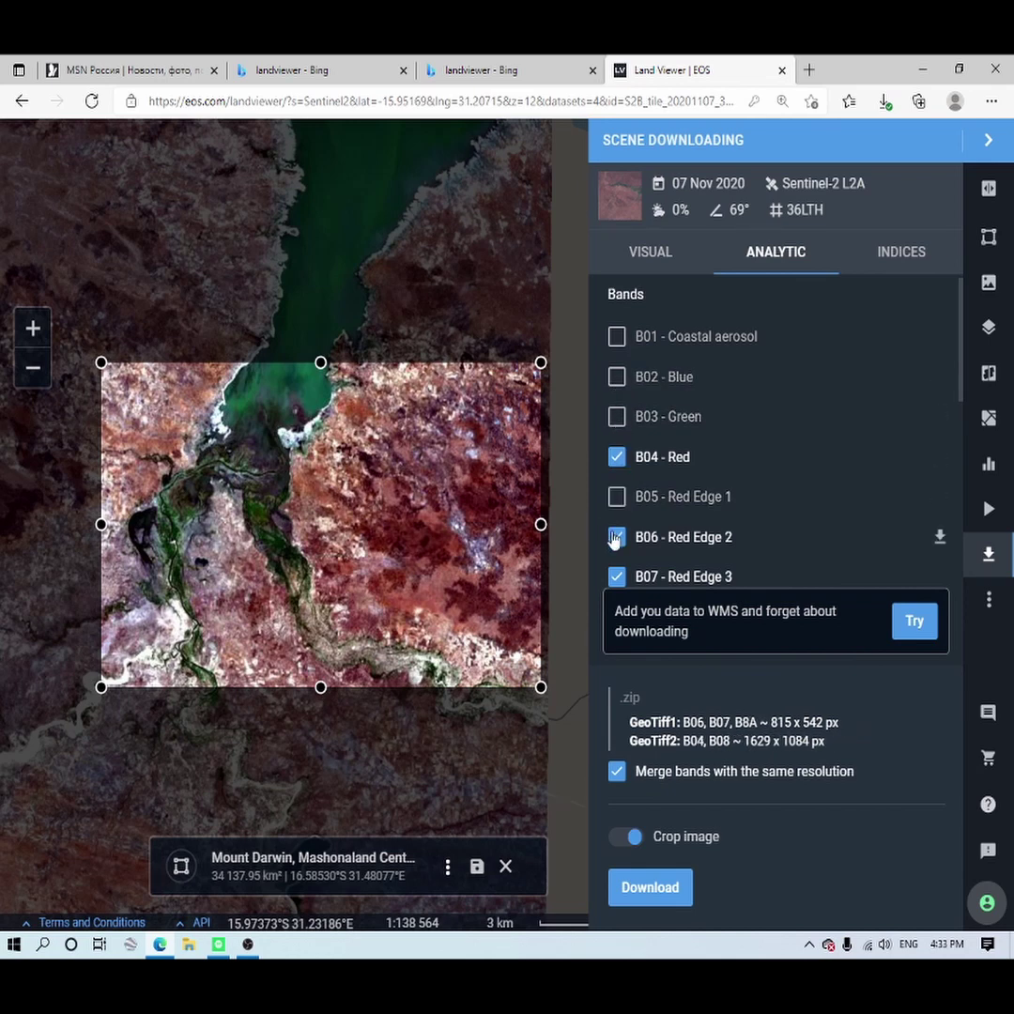
pyautogui.click(616, 536)
pyautogui.scroll(-2, 774, 536)
pyautogui.click(618, 475)
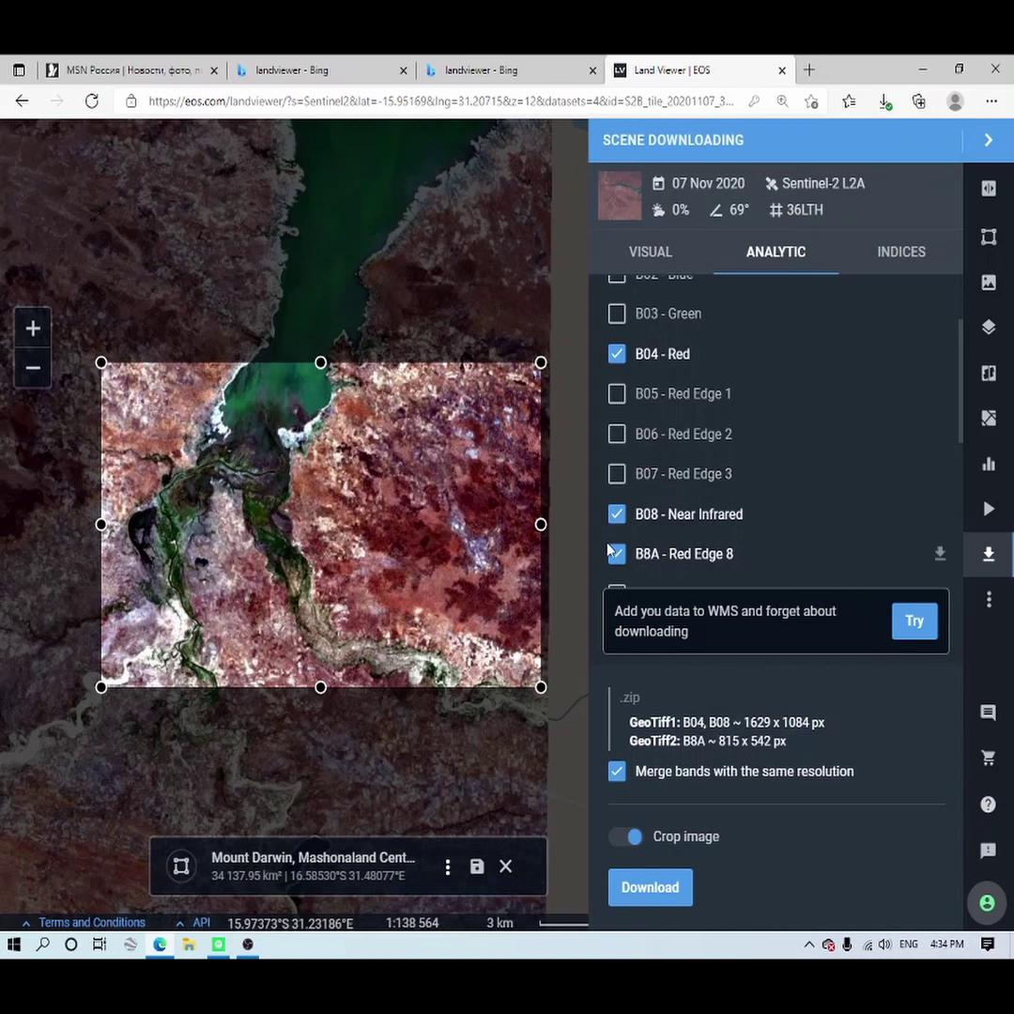
pyautogui.click(616, 554)
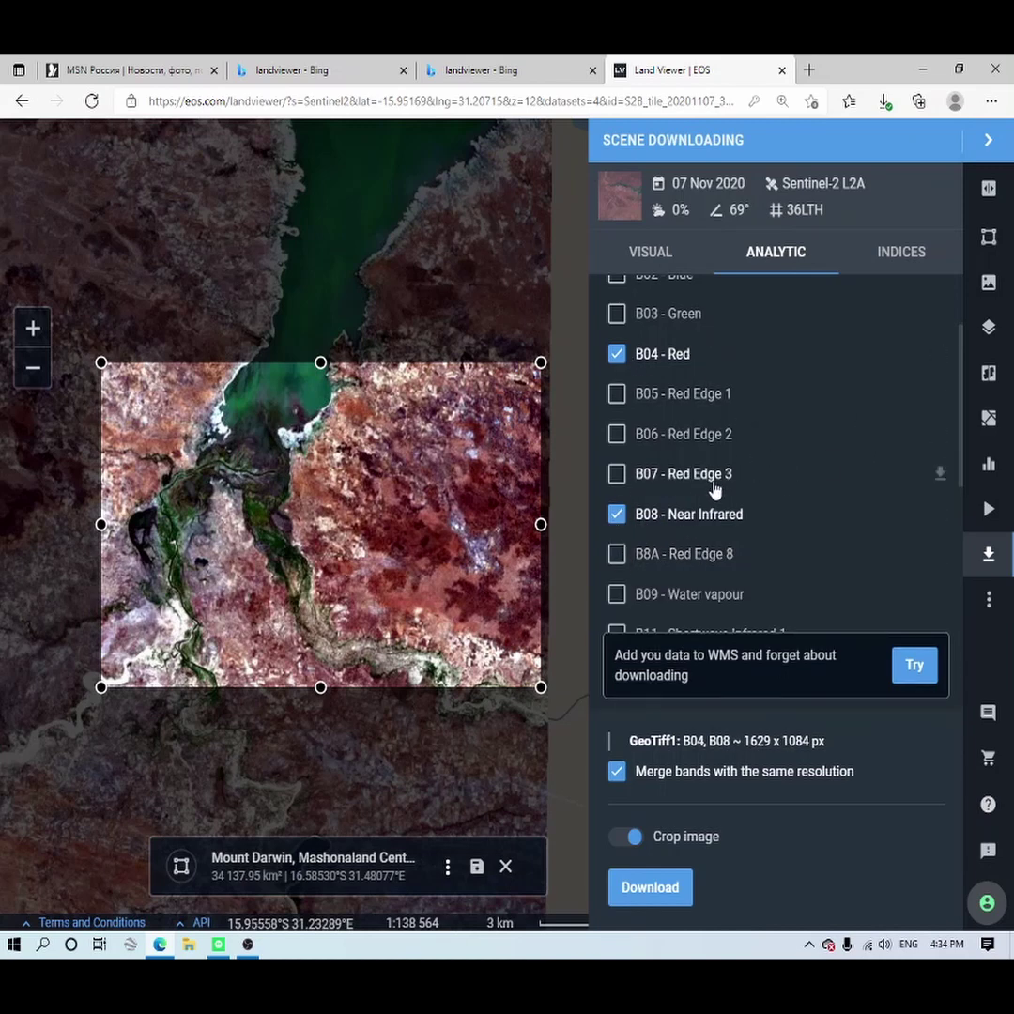
# Deselect B08 - Near Infrared and B04 - Red, and select B03 - Green for the download
pyautogui.click(615, 516)
pyautogui.click(621, 359)
pyautogui.scroll(-1, 701, 457)
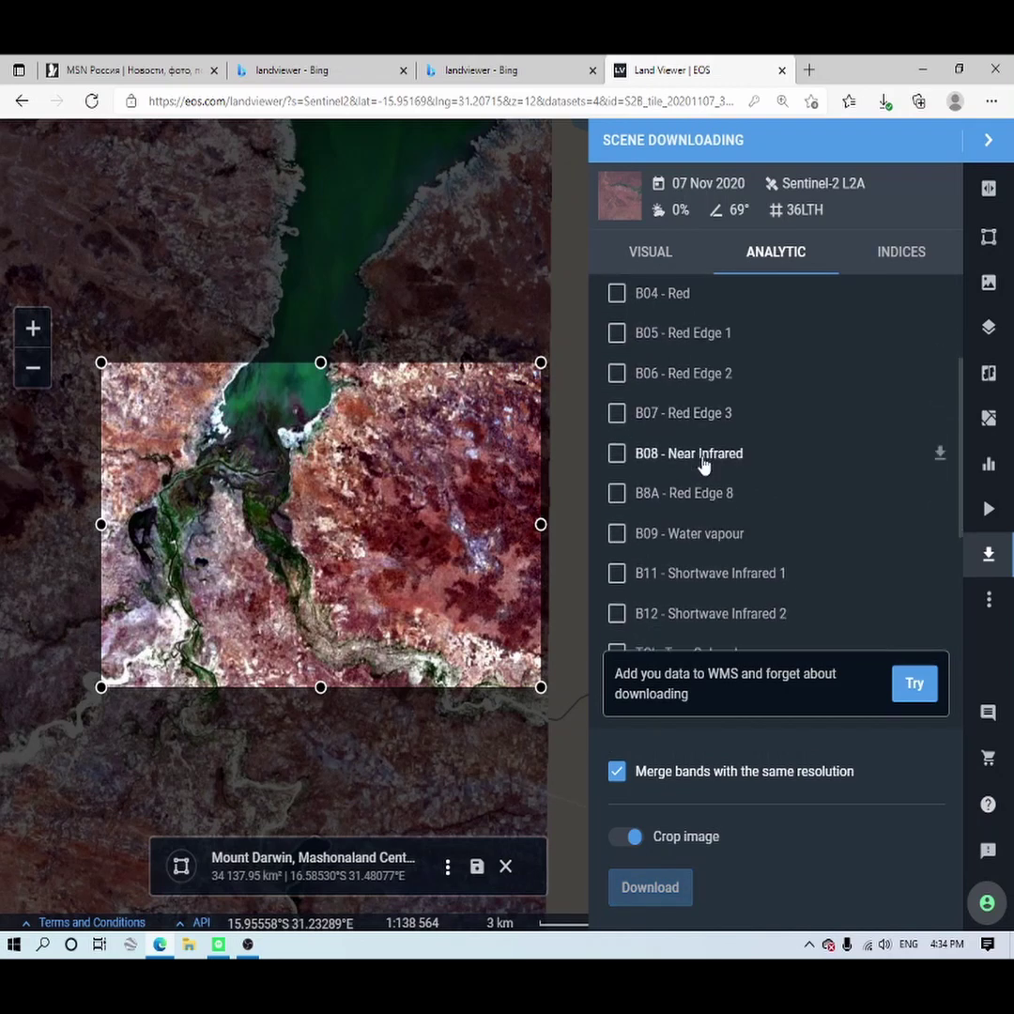
pyautogui.scroll(3, 706, 453)
pyautogui.click(615, 376)
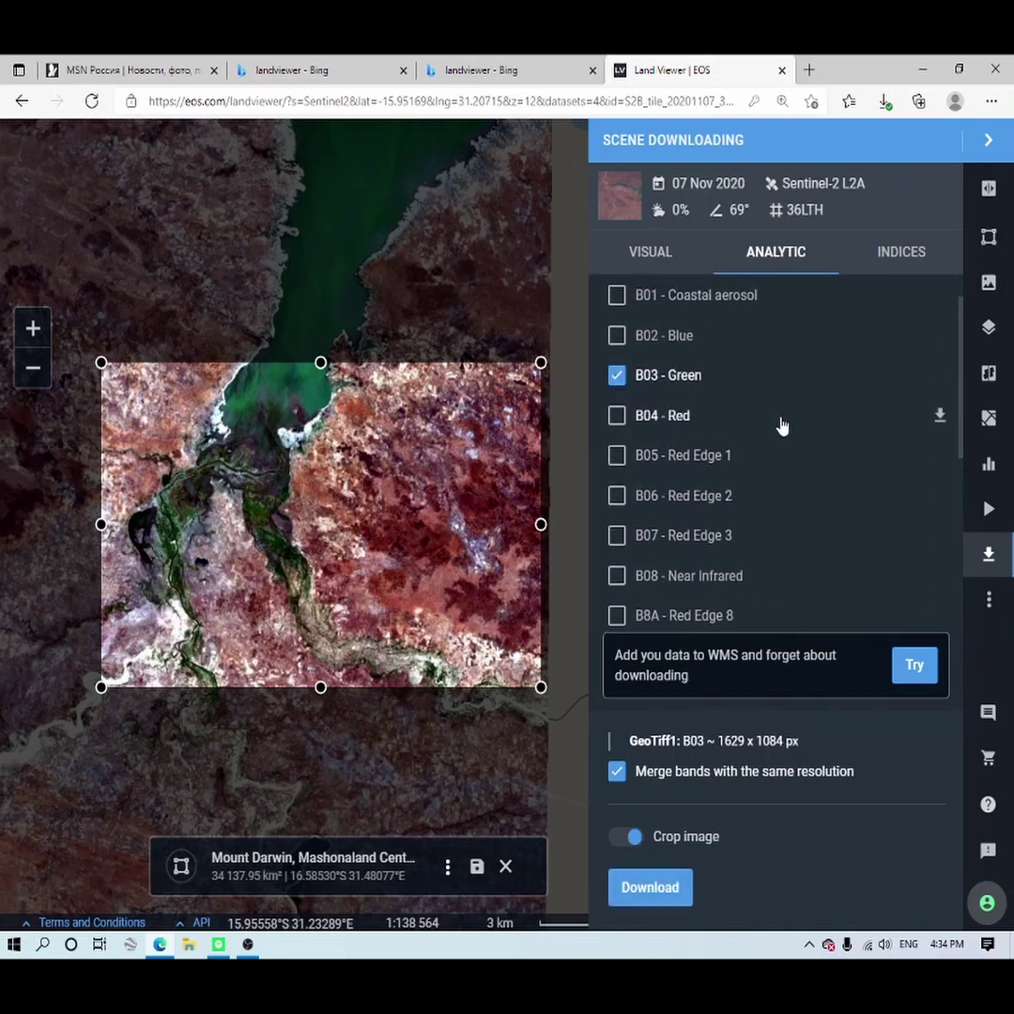
# Add B08 - Near Infrared and Product metadata to the analytic download selection
pyautogui.scroll(-2, 781, 425)
pyautogui.click(616, 460)
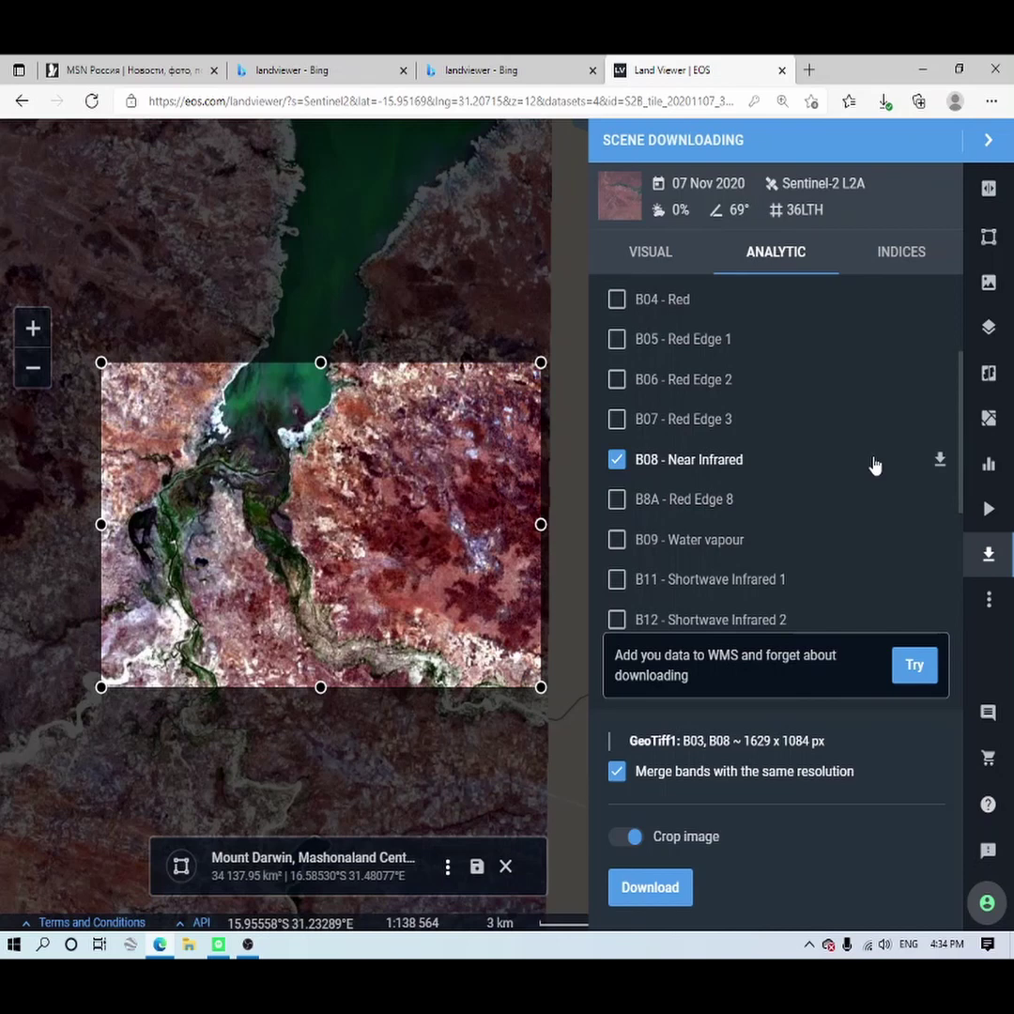
pyautogui.scroll(-3, 845, 479)
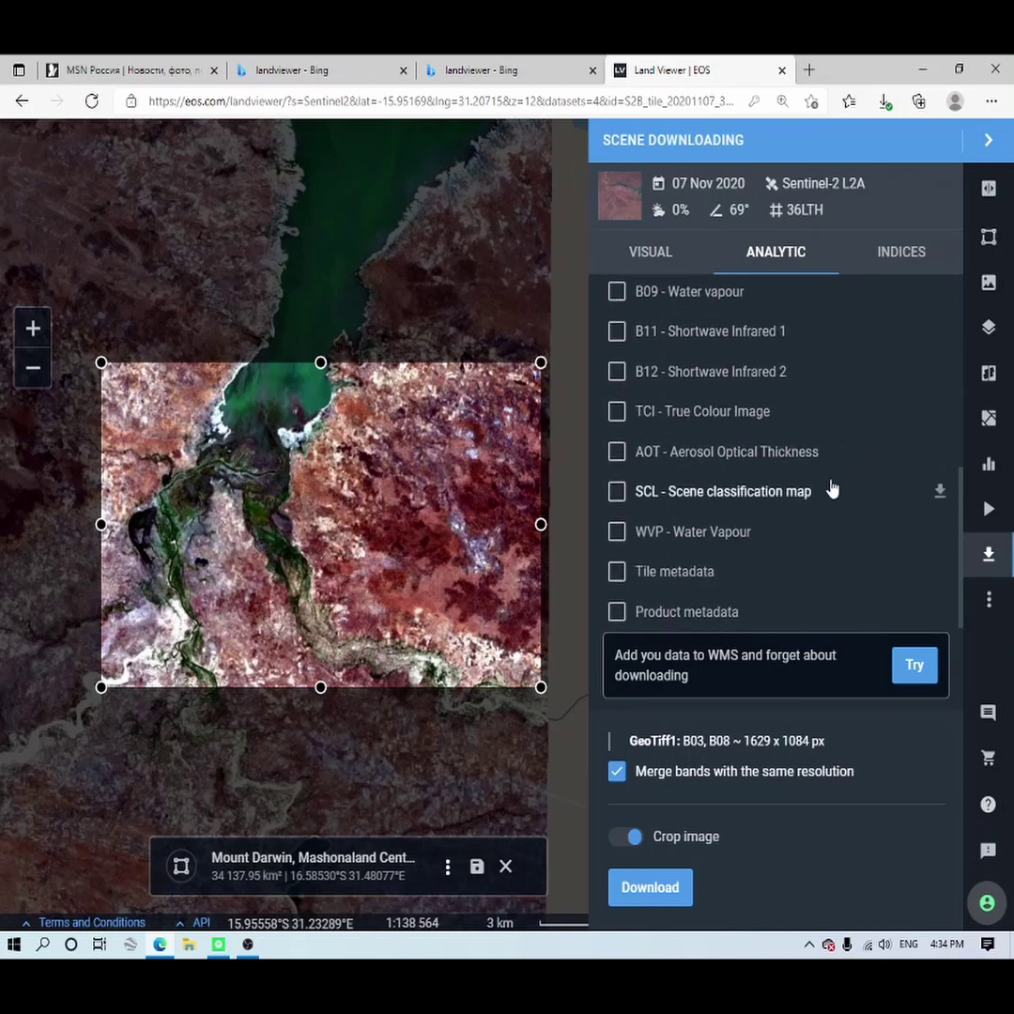
pyautogui.click(615, 619)
pyautogui.scroll(-1, 815, 512)
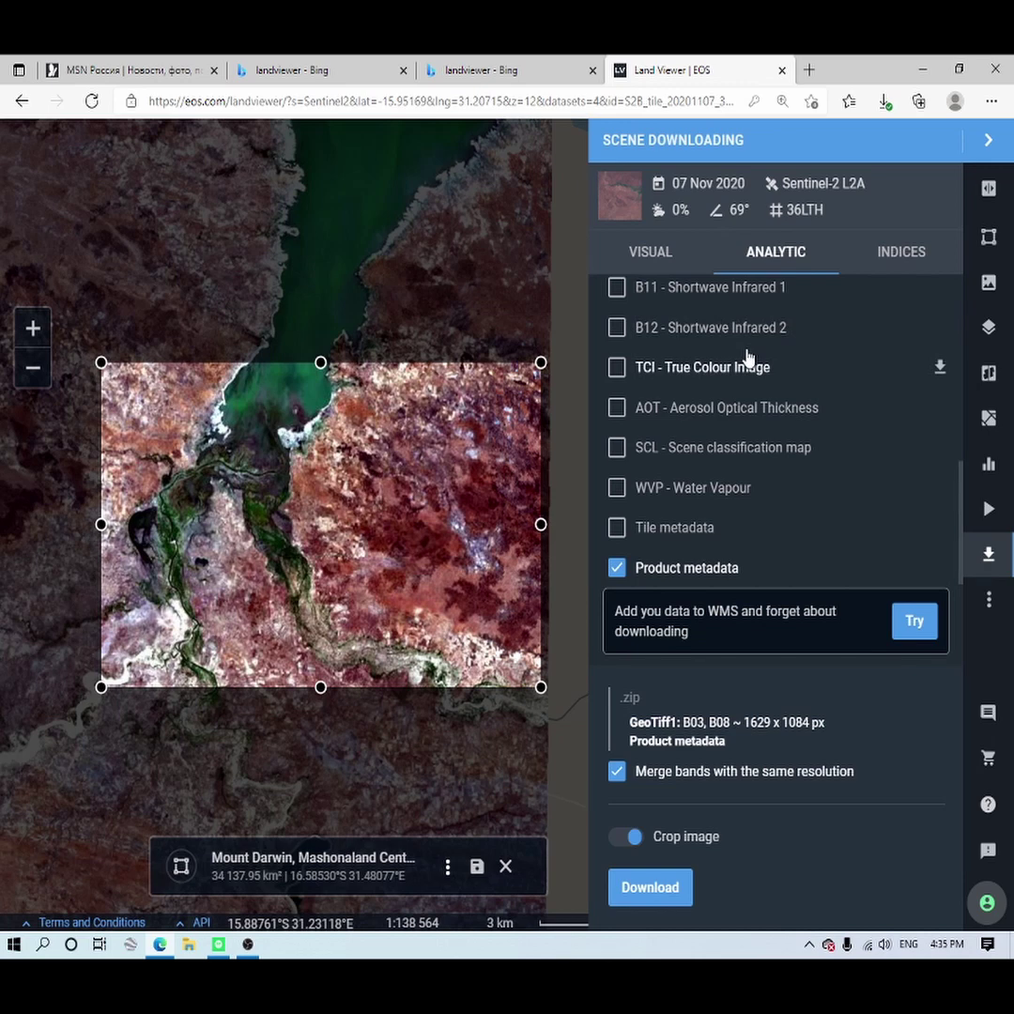
# Turn off merging of bands with the same resolution, and switch image cropping off and back on
pyautogui.click(619, 775)
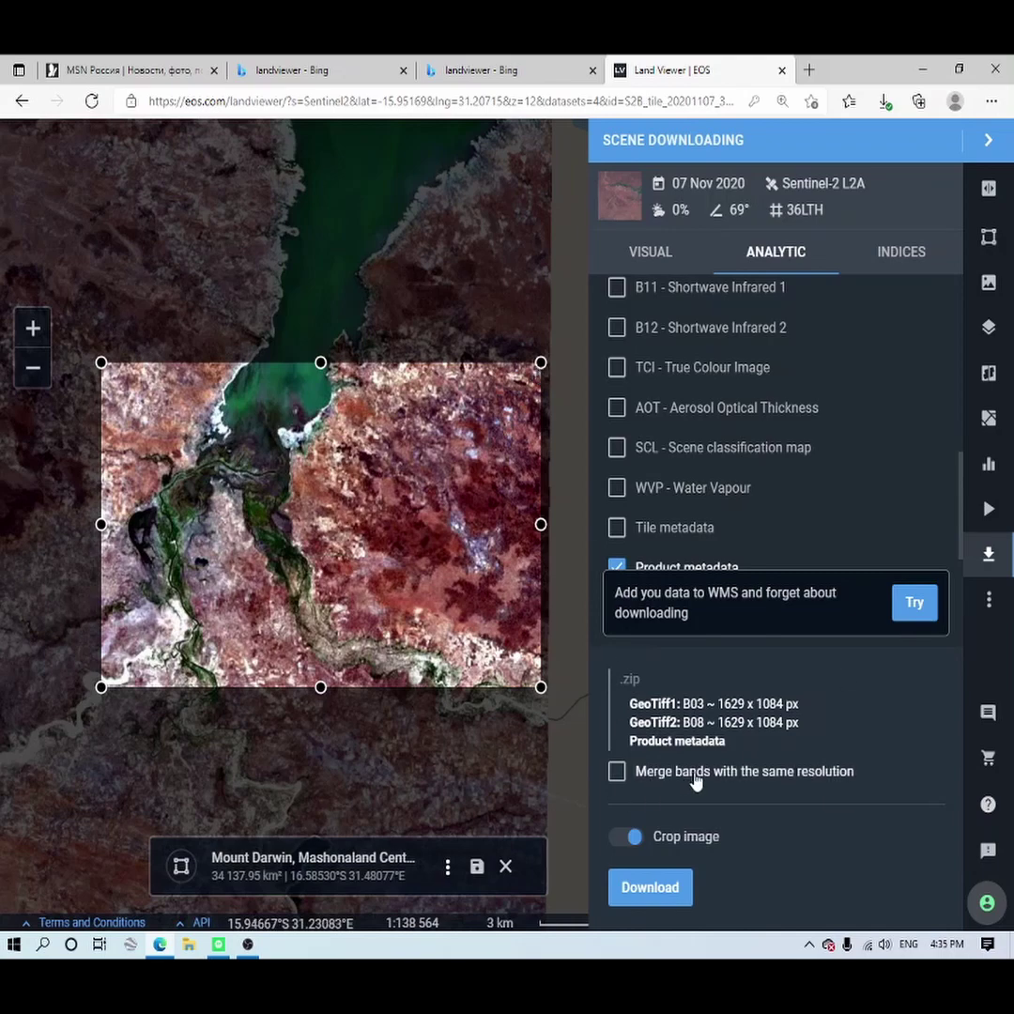
pyautogui.click(625, 837)
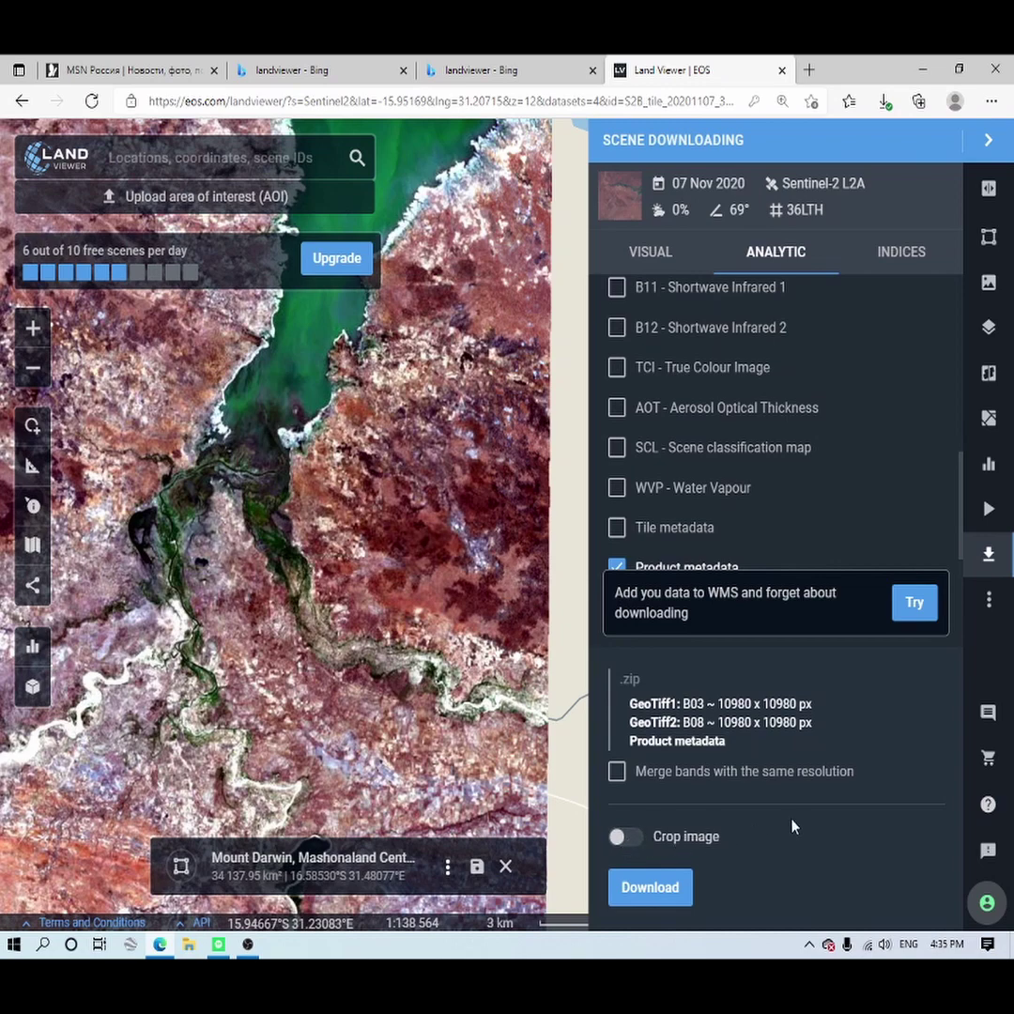
pyautogui.click(627, 837)
# Resize the crop frame to cover the river stretch in the scene's northwest, about 3855 x 3176 px
pyautogui.moveTo(321, 362); pyautogui.dragTo(321, 183)
pyautogui.moveTo(101, 444); pyautogui.dragTo(44, 437)
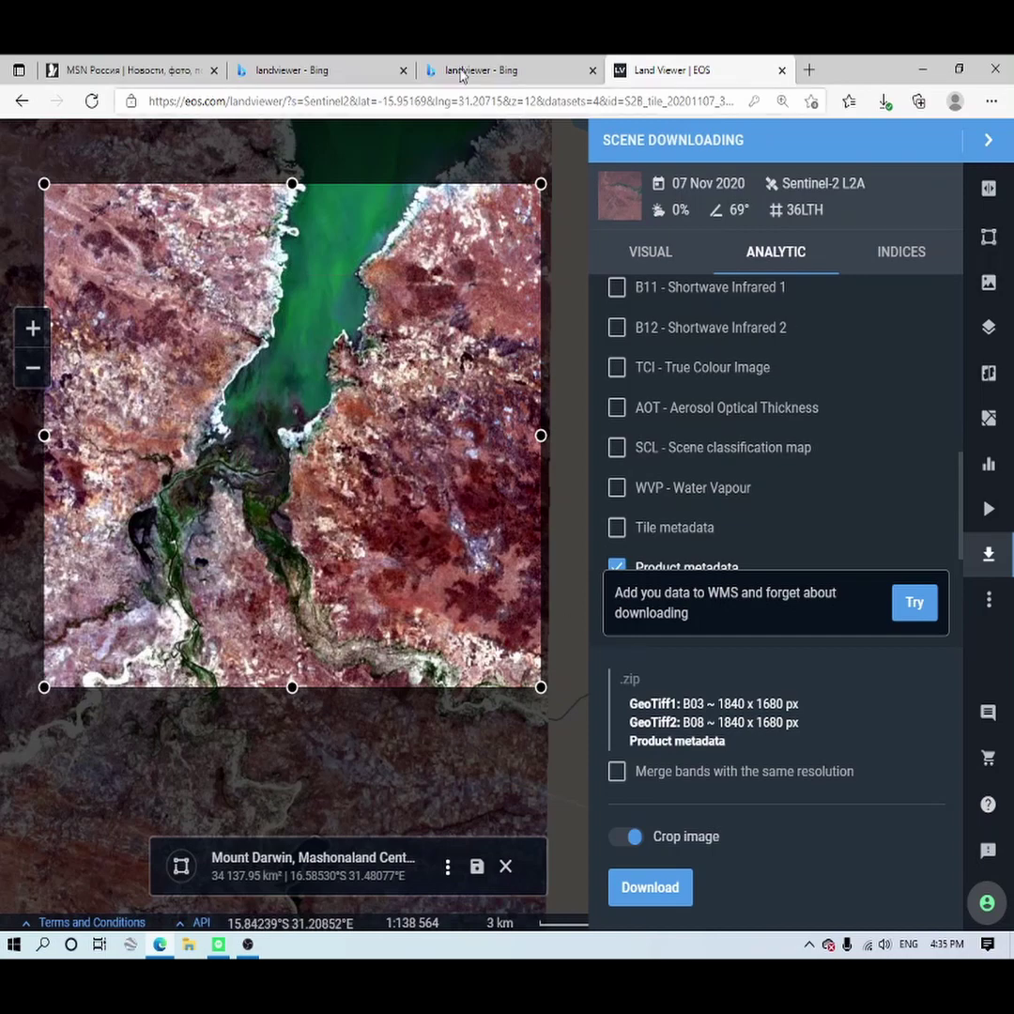
pyautogui.scroll(-2, 282, 469)
pyautogui.scroll(-1, 320, 540)
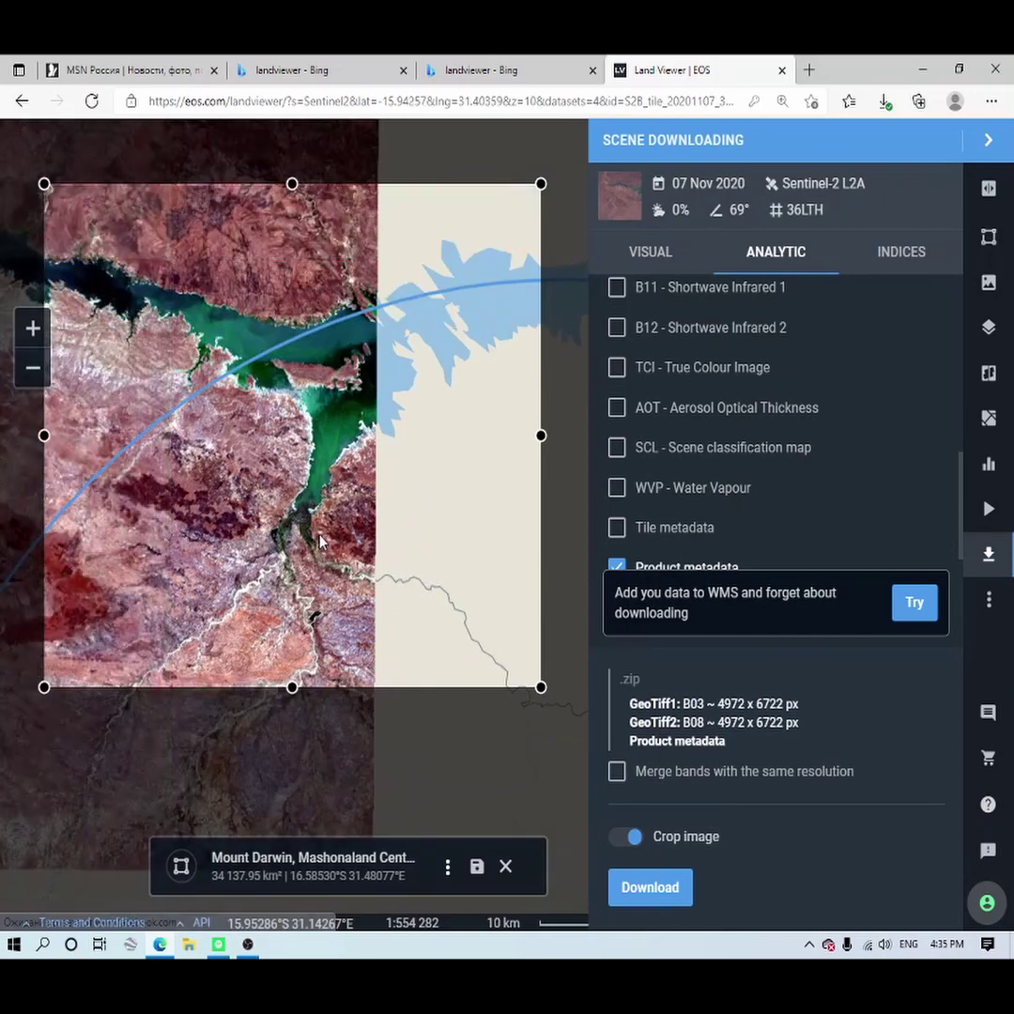
pyautogui.scroll(-1, 322, 540)
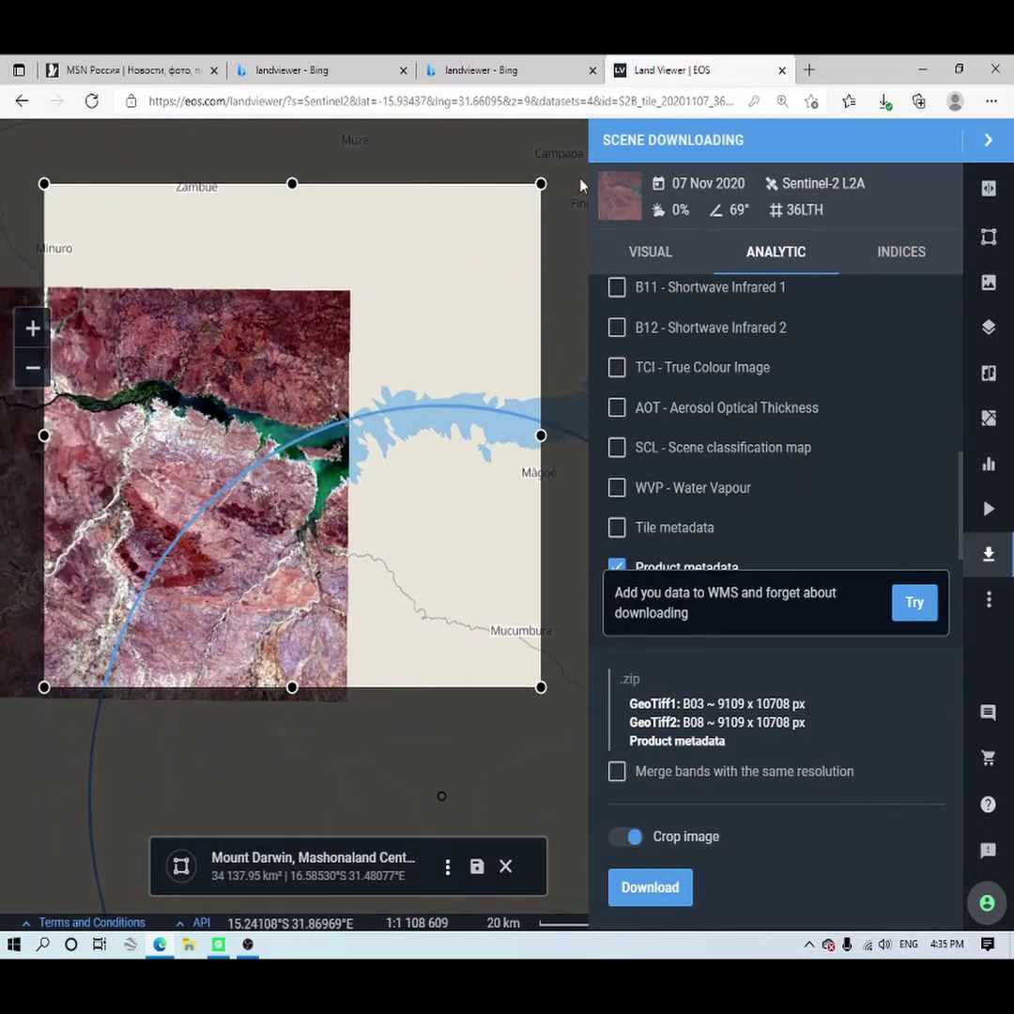
pyautogui.moveTo(541, 184); pyautogui.dragTo(226, 560)
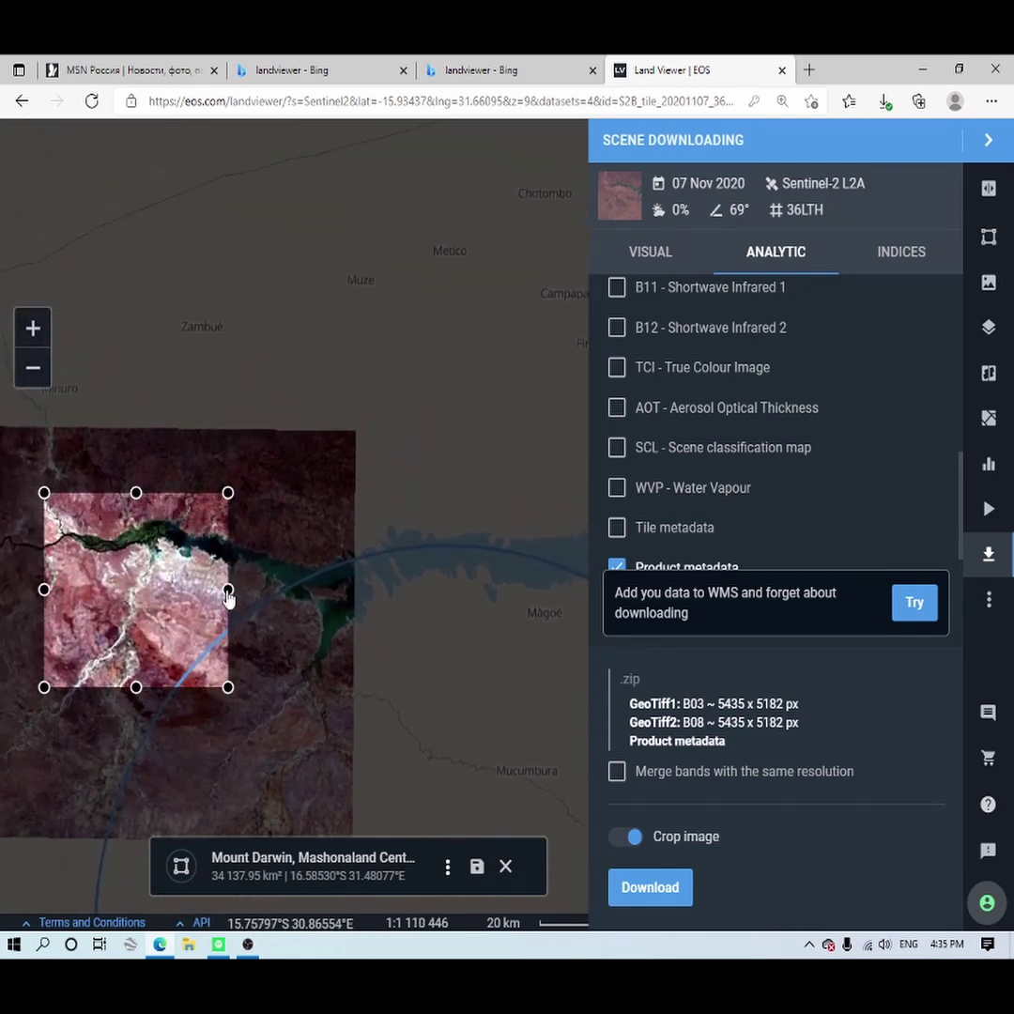
pyautogui.moveTo(227, 685); pyautogui.dragTo(174, 611)
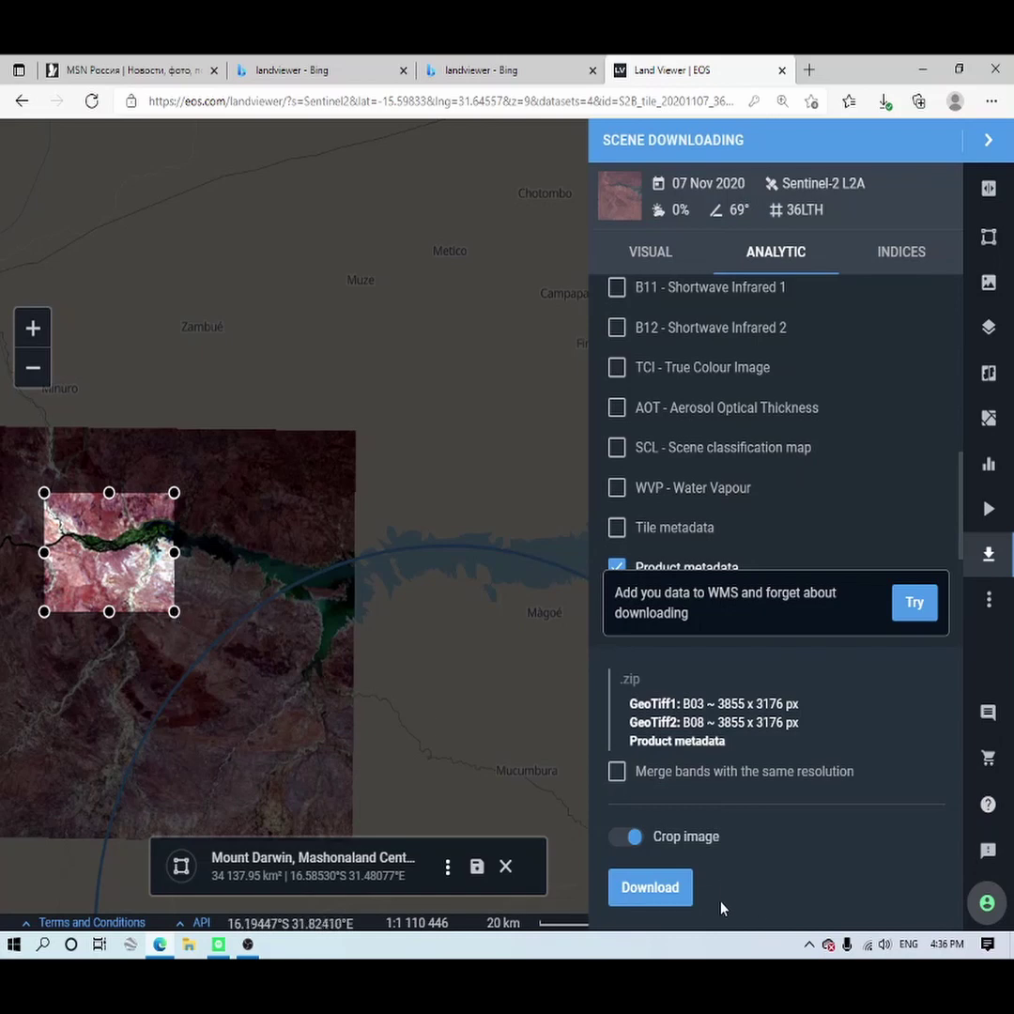
# Start downloading the cropped bands with metadata, and open the Download Manager to check the progress
pyautogui.click(672, 896)
pyautogui.click(989, 601)
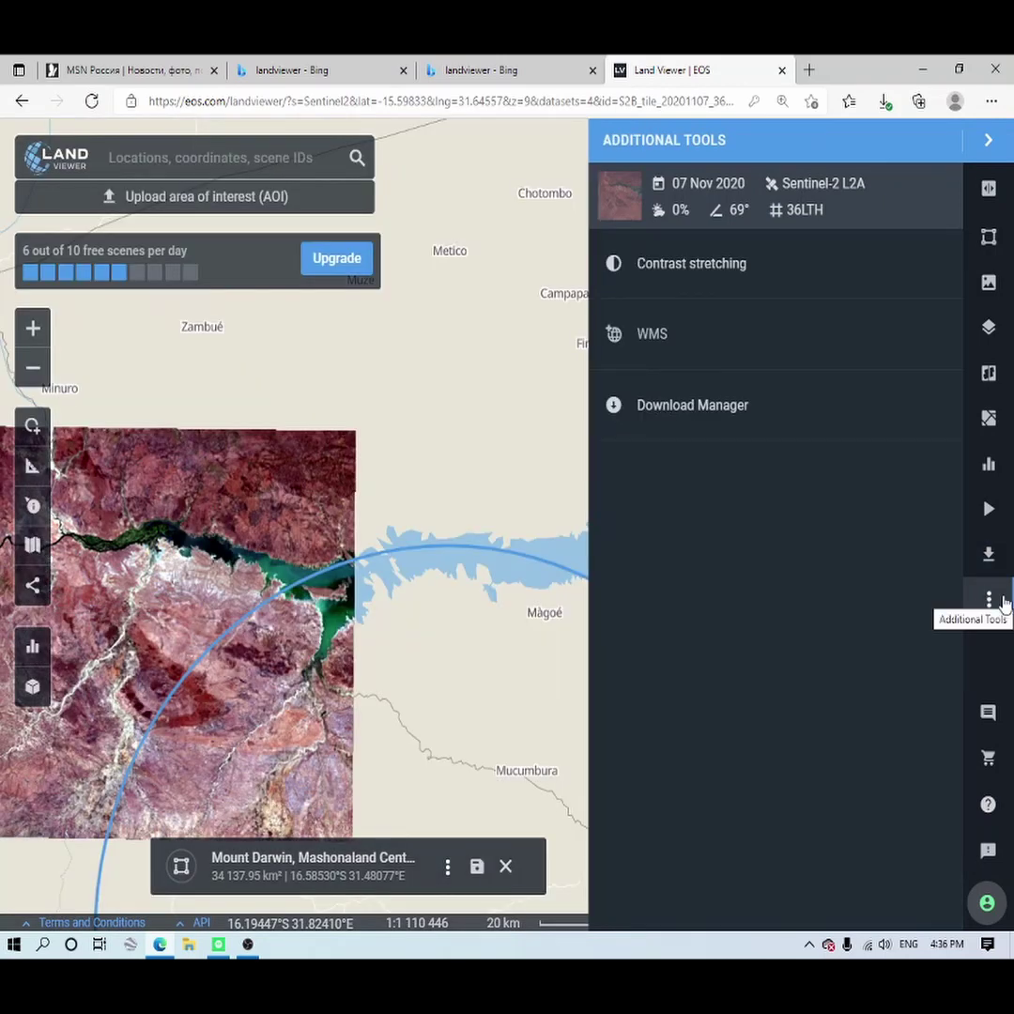
pyautogui.click(692, 405)
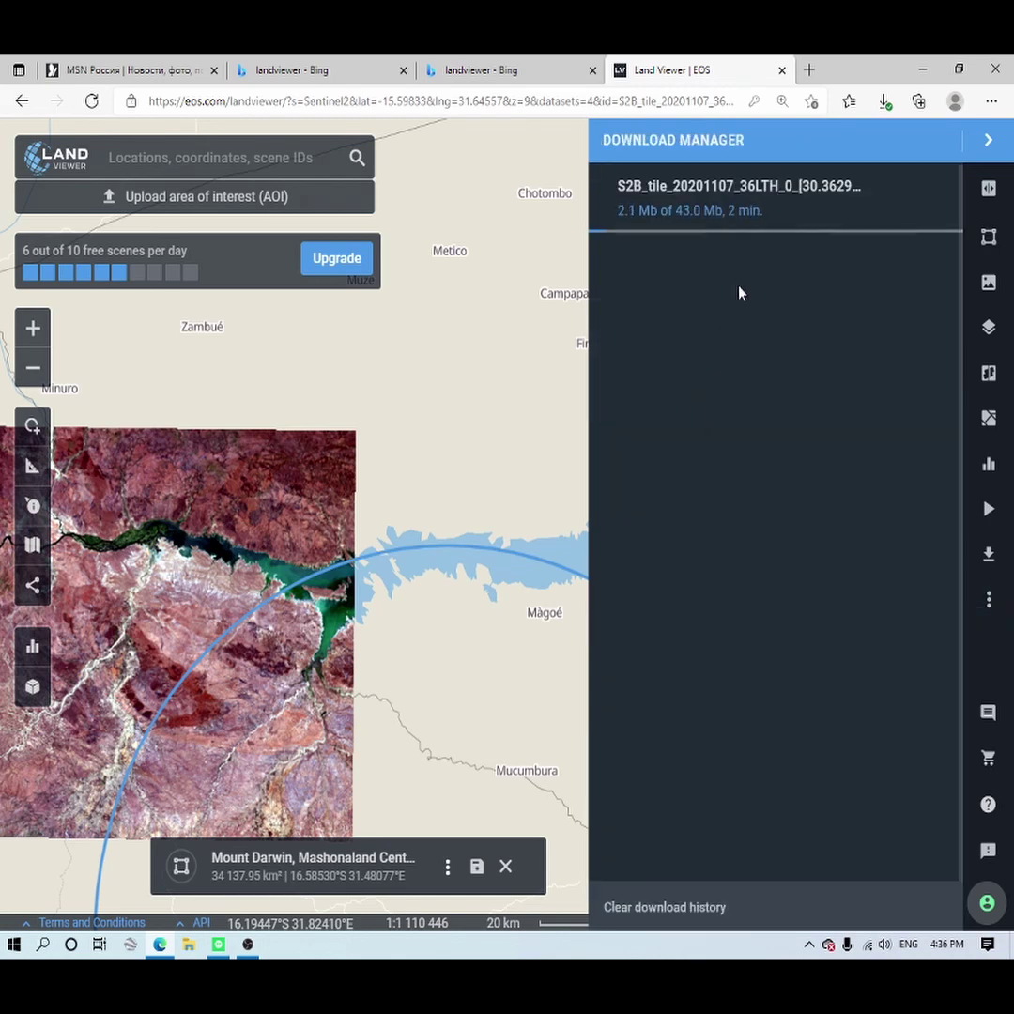